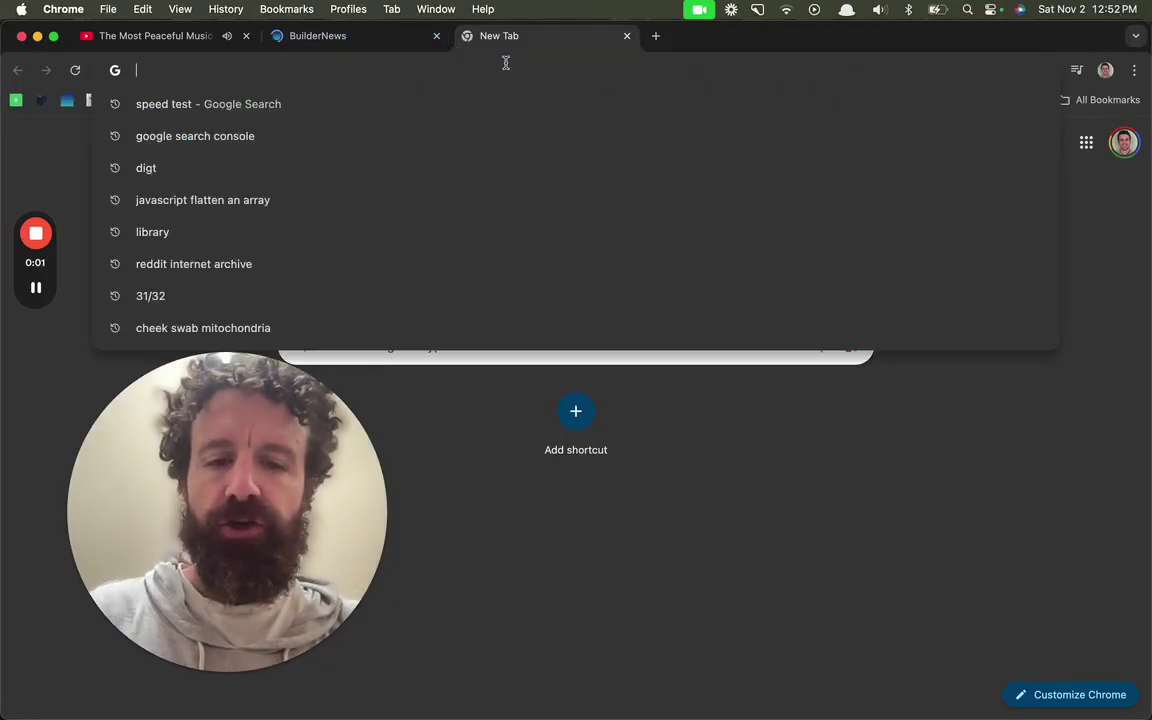
# Step: Search Google for 'talktastic' from the Chrome address bar
pyautogui.write('talka')
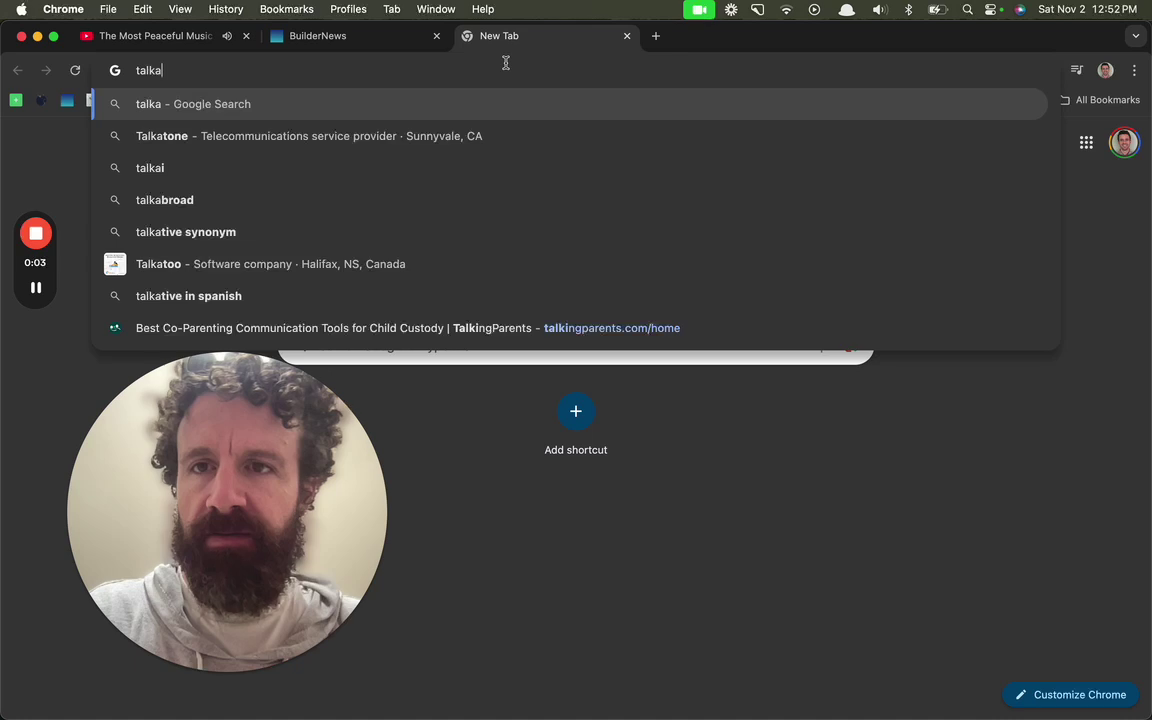
pyautogui.press('BackSpace')
pyautogui.write('tastic')
pyautogui.press('Return')
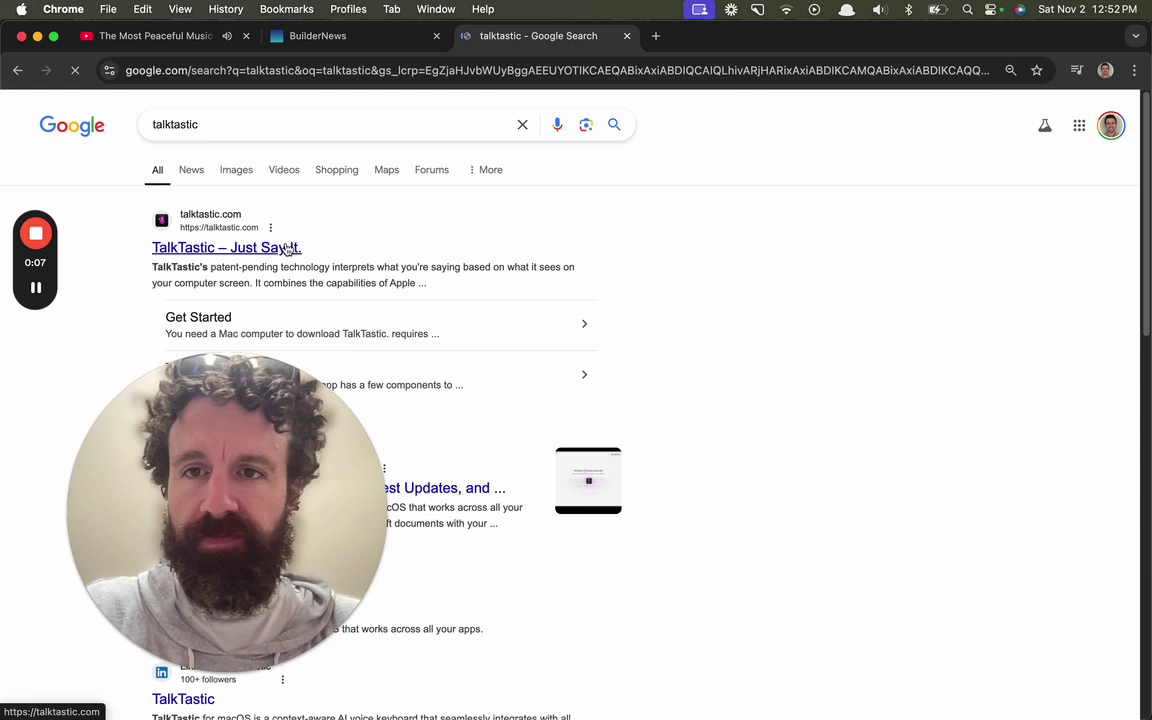
pyautogui.moveTo(300, 370); pyautogui.dragTo(1033, 357)
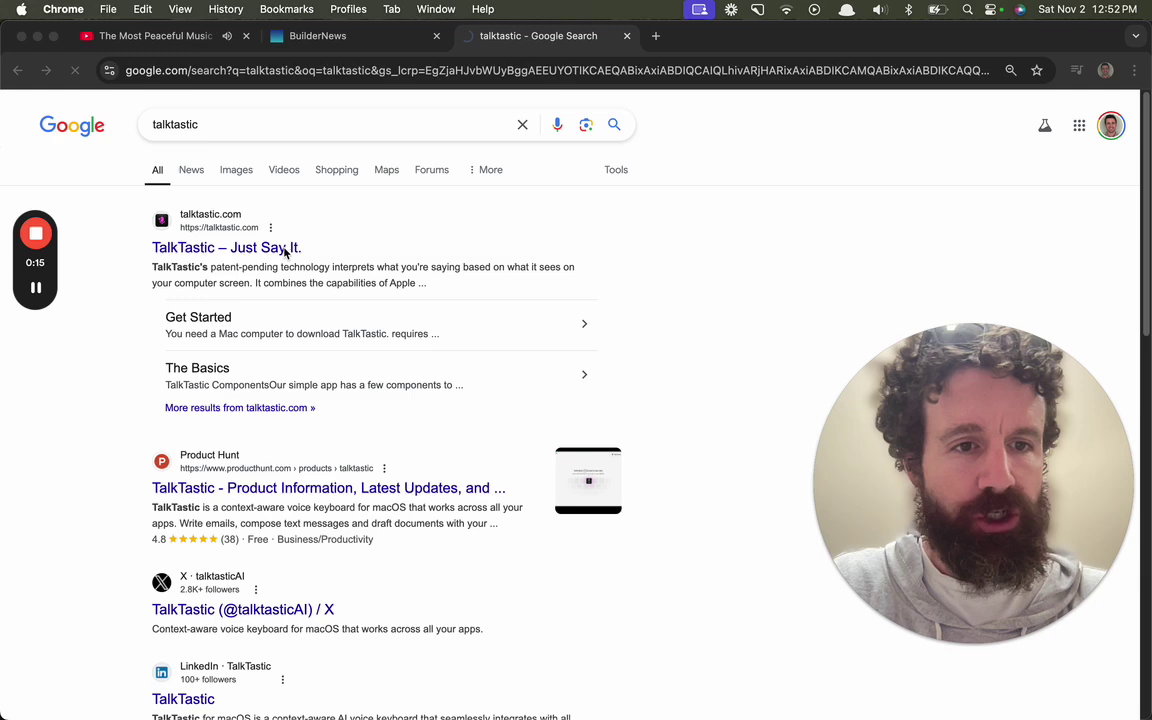
# Step: Open the talktastic.com result and scroll through its landing-page feature sections and back up
pyautogui.click(330, 36)
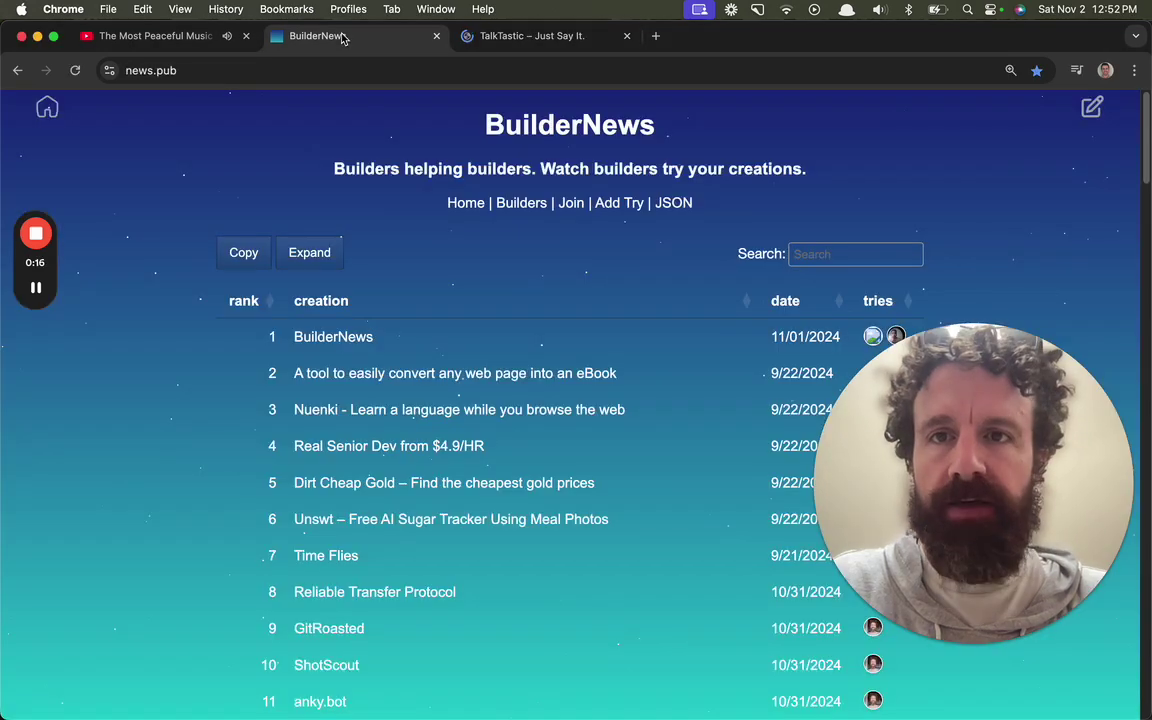
pyautogui.click(506, 45)
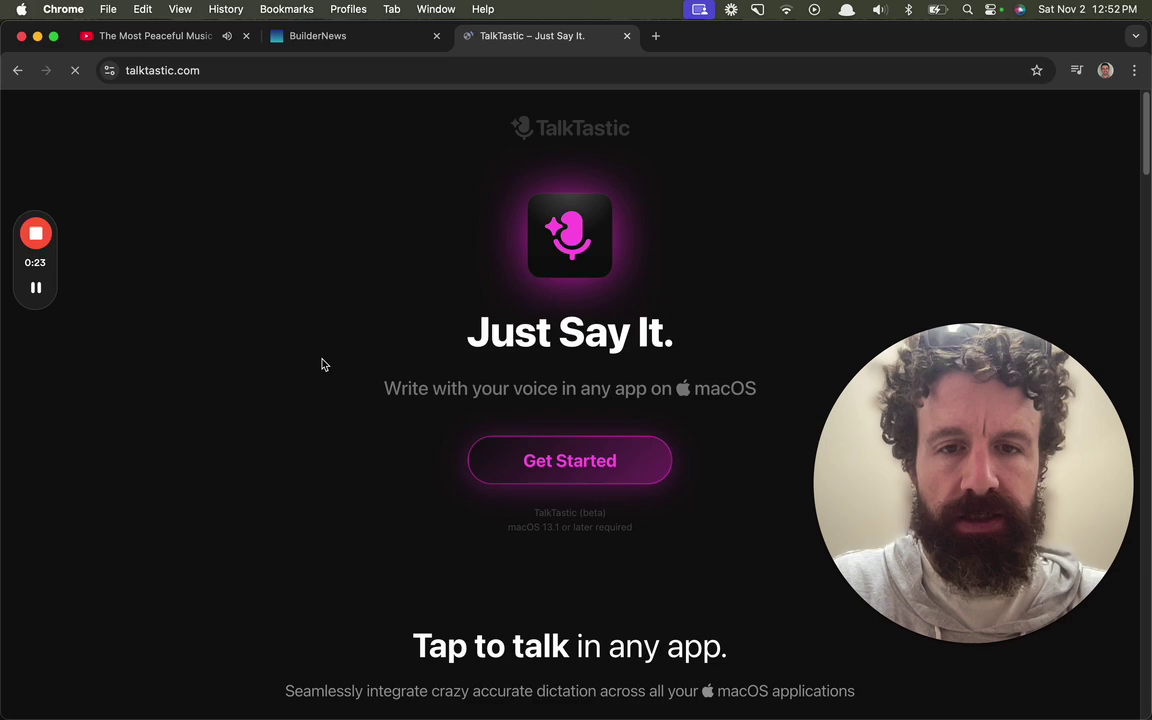
pyautogui.scroll(-3, 320, 365)
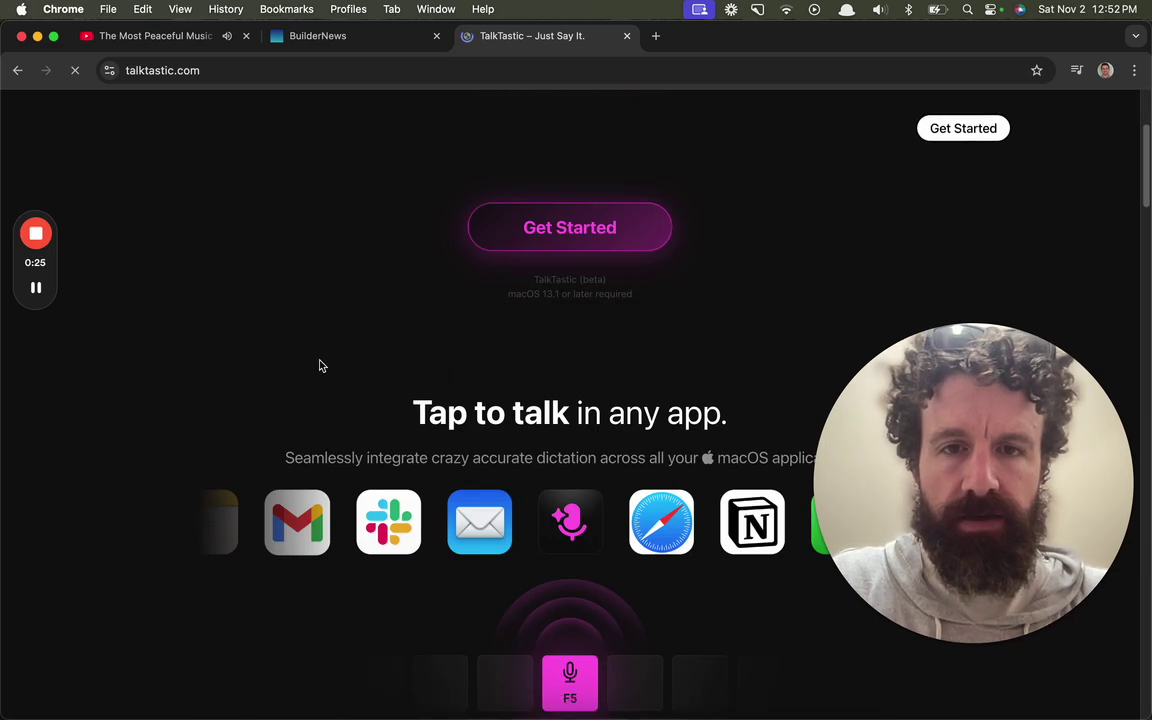
pyautogui.scroll(-8, 316, 360)
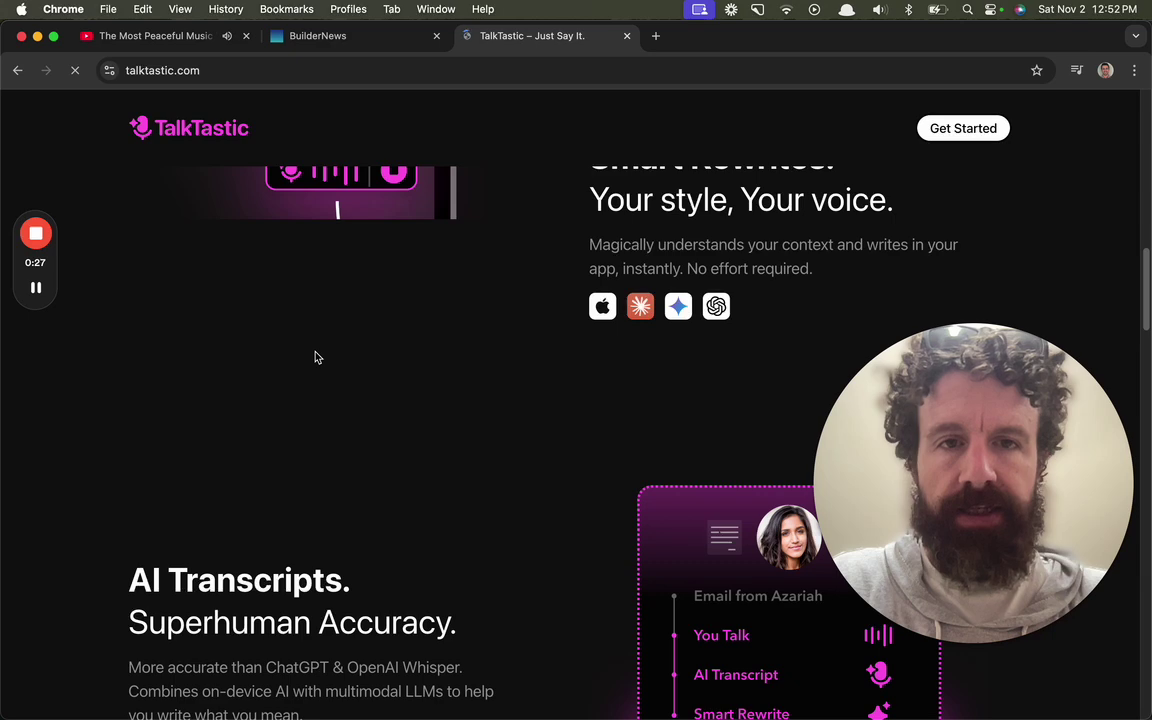
pyautogui.scroll(-3, 316, 357)
pyautogui.scroll(-3, 316, 357)
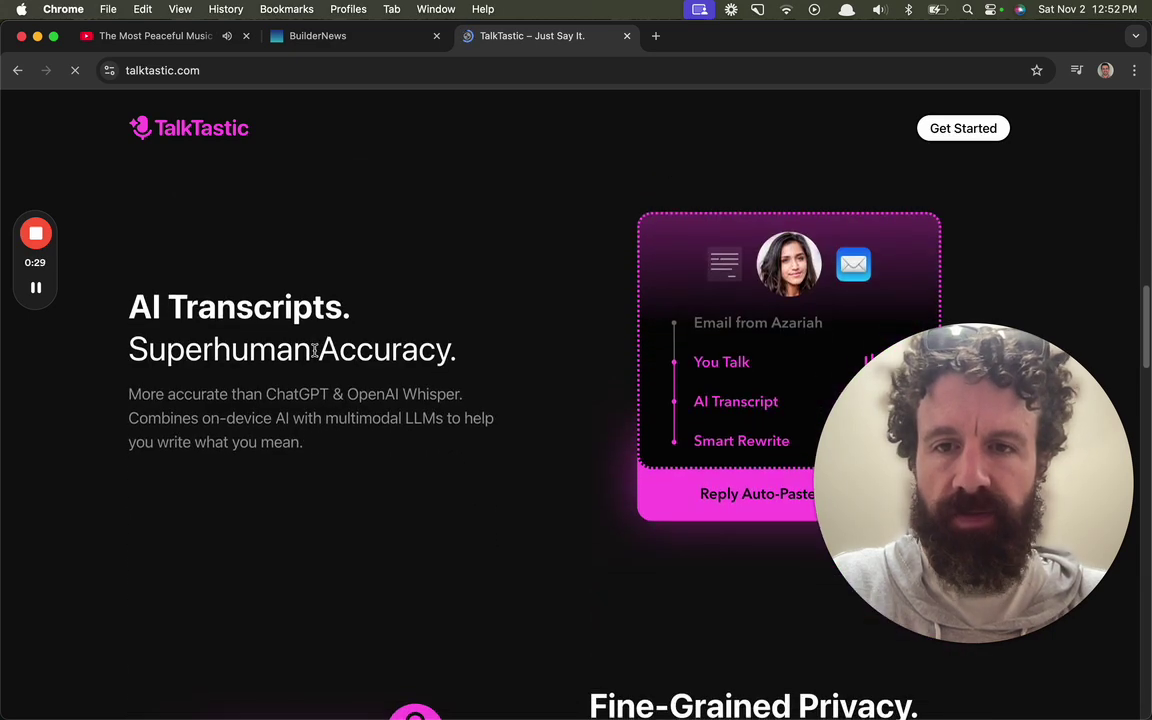
pyautogui.scroll(-3, 315, 352)
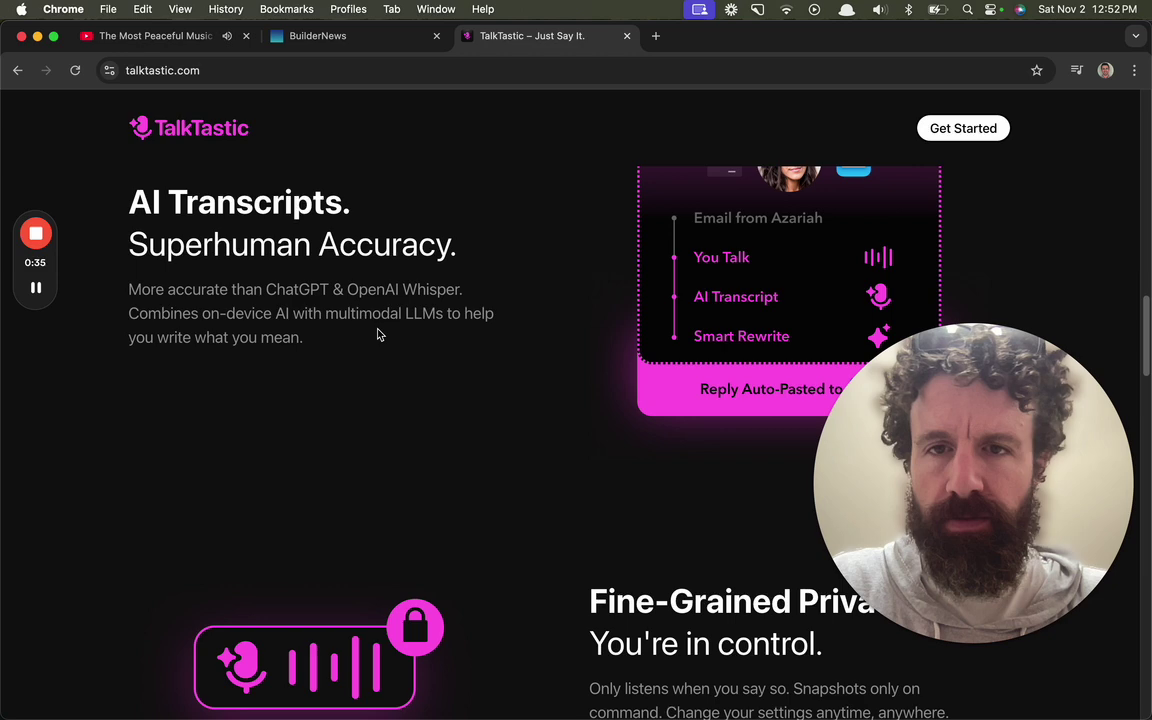
pyautogui.scroll(-8, 378, 335)
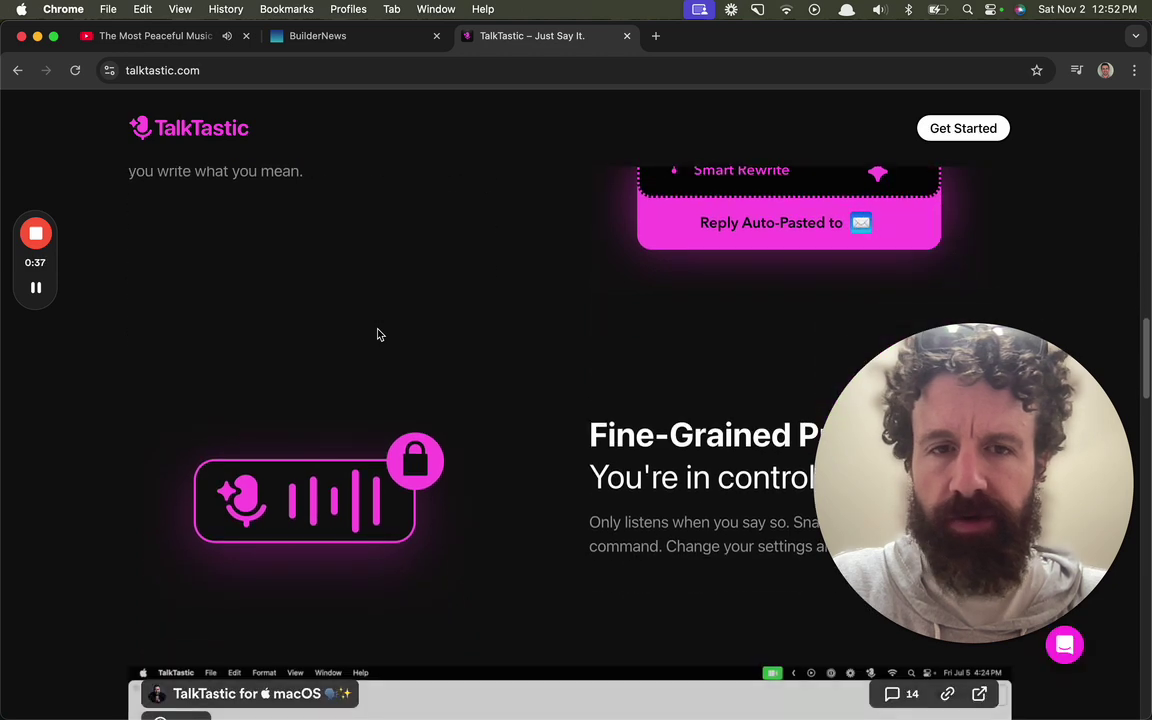
pyautogui.scroll(-10, 376, 330)
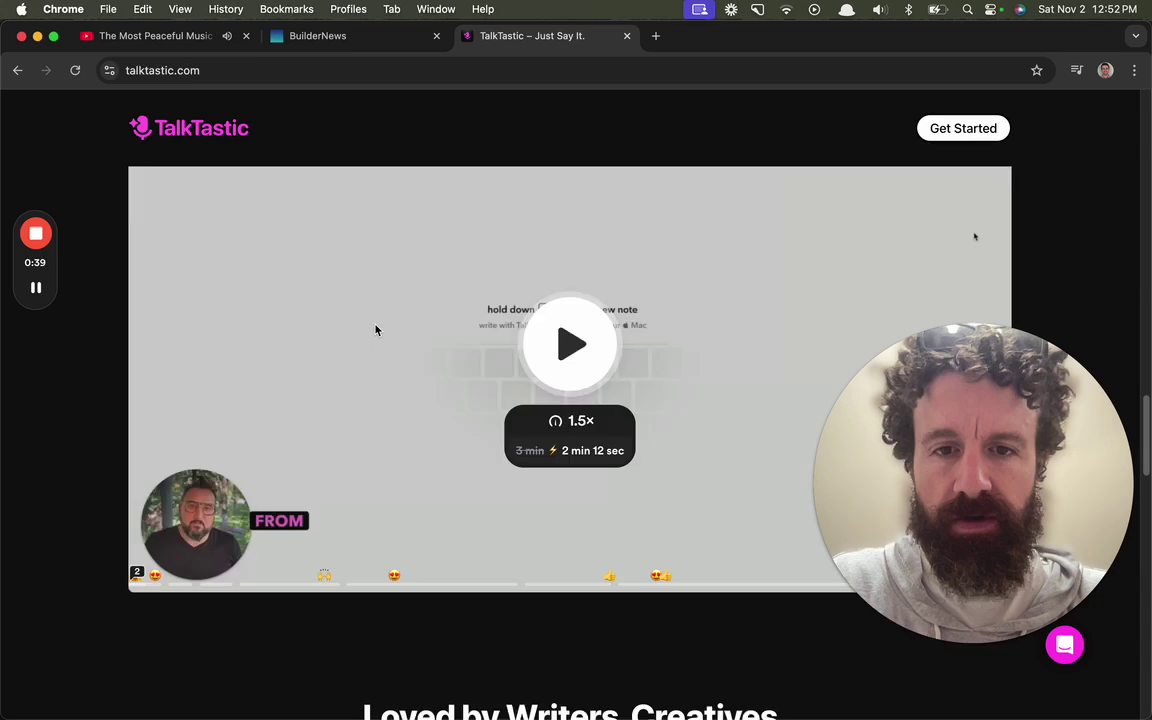
pyautogui.scroll(20, 372, 315)
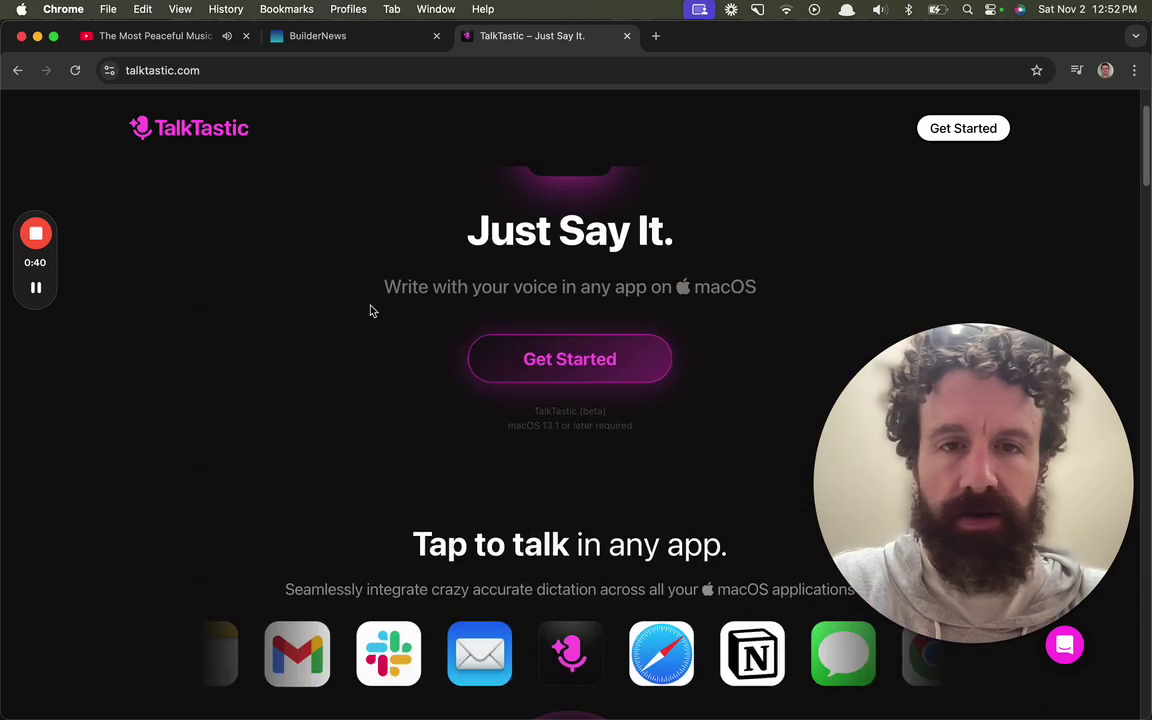
# Step: Start the macOS installer download from Get Started, allowing multiple file downloads
pyautogui.click(528, 378)
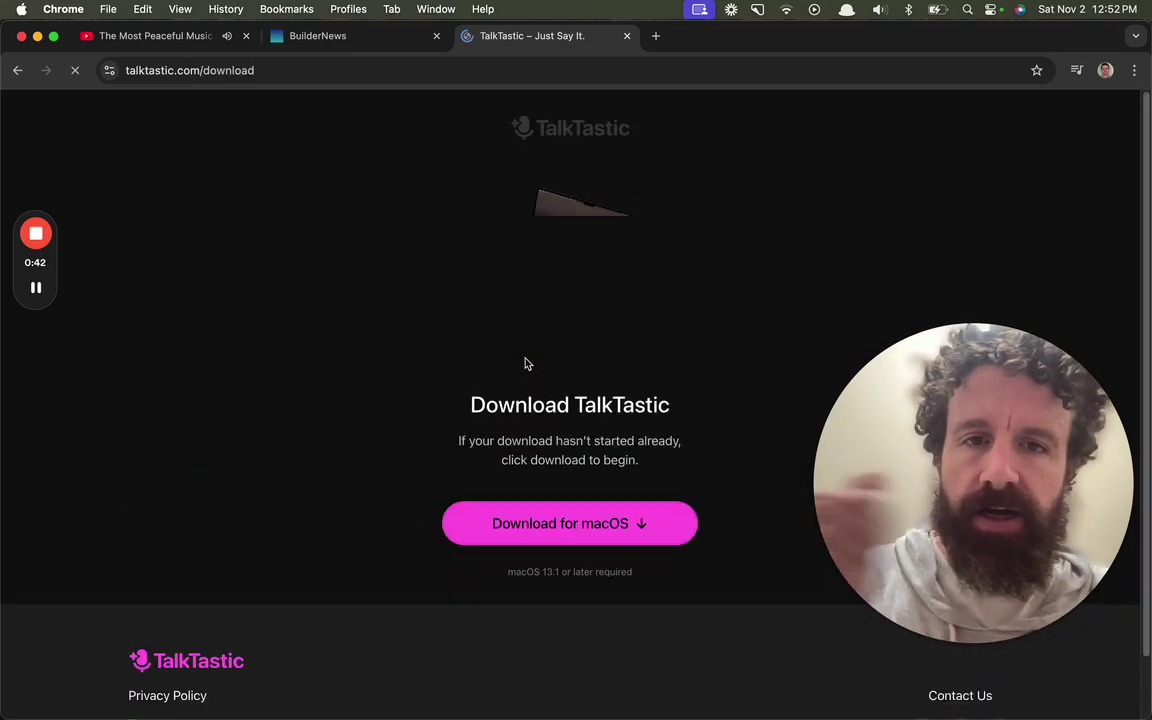
pyautogui.click(530, 512)
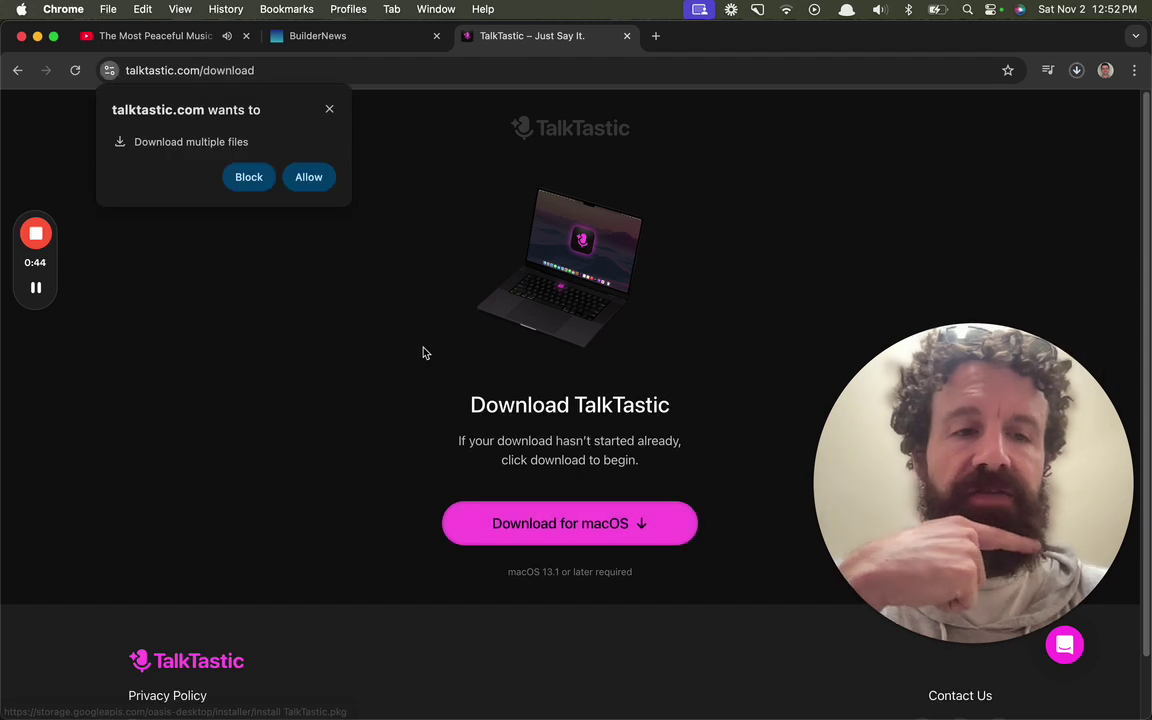
pyautogui.click(308, 178)
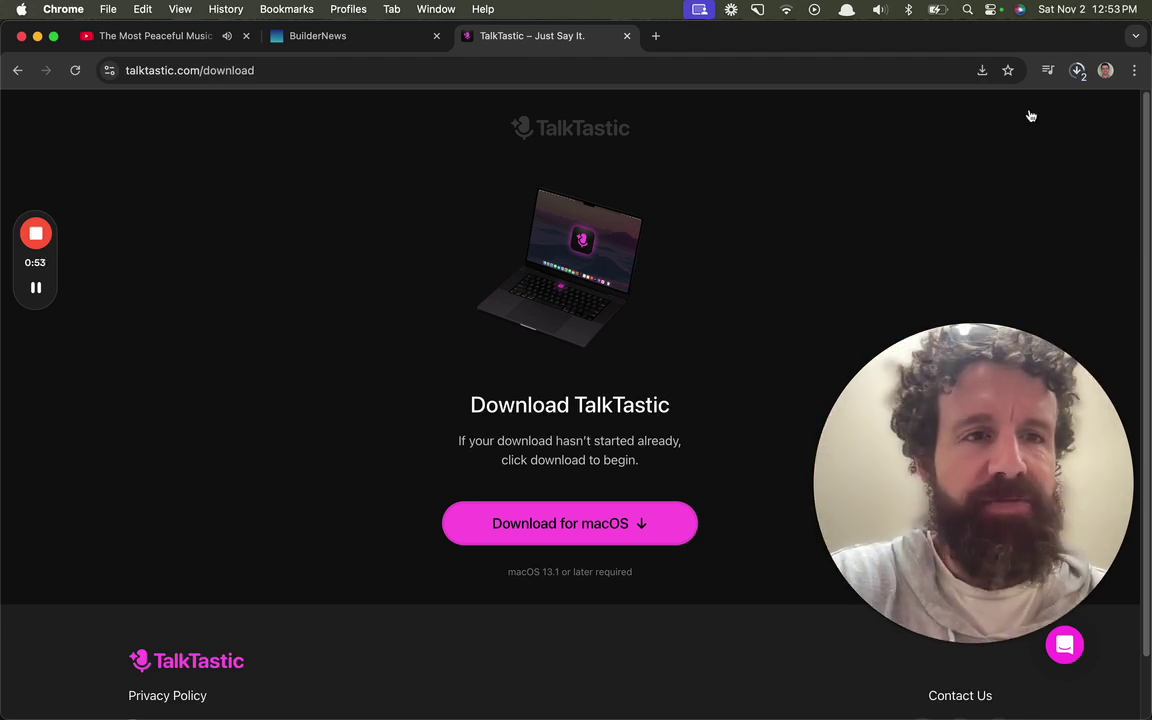
# Step: Cancel the duplicate 'Install TalkTastic (1).pkg' download in the downloads bubble
pyautogui.click(1077, 71)
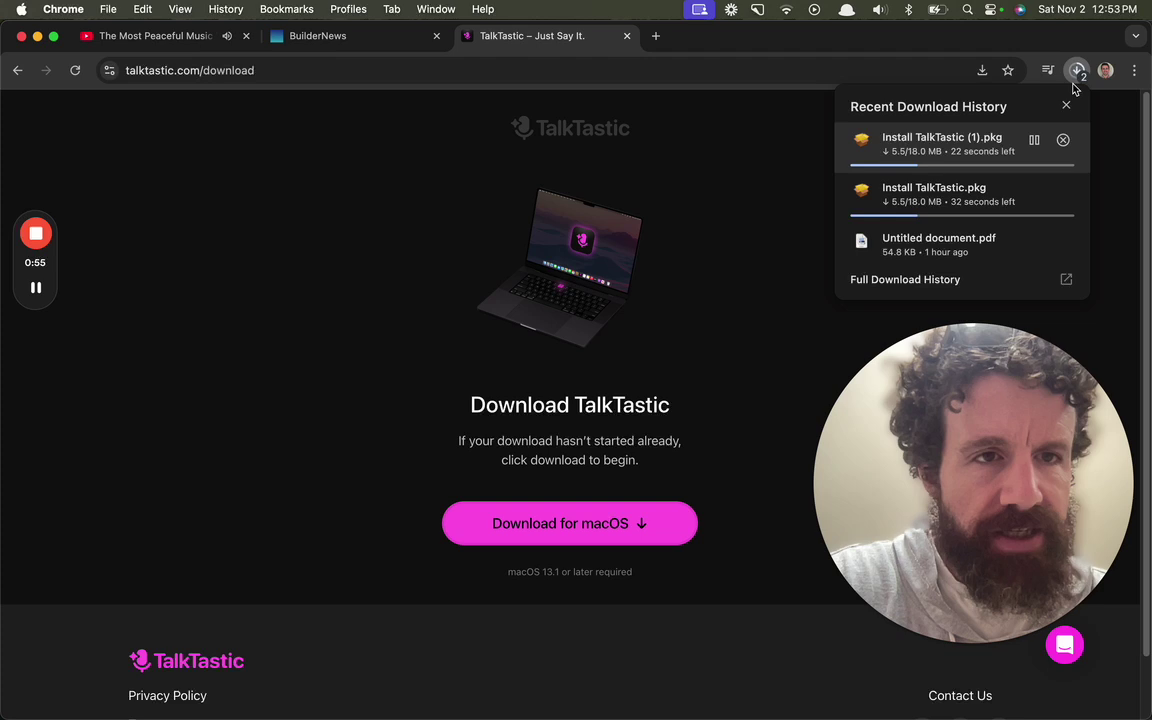
pyautogui.click(1063, 141)
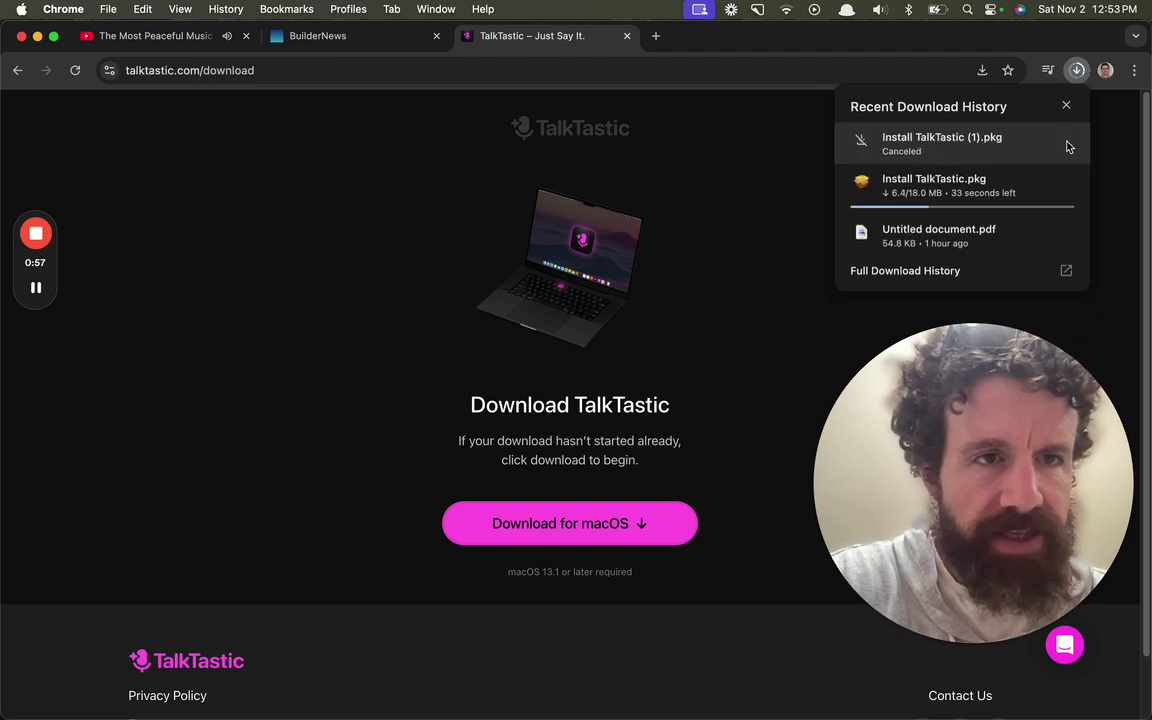
pyautogui.moveTo(1034, 188)
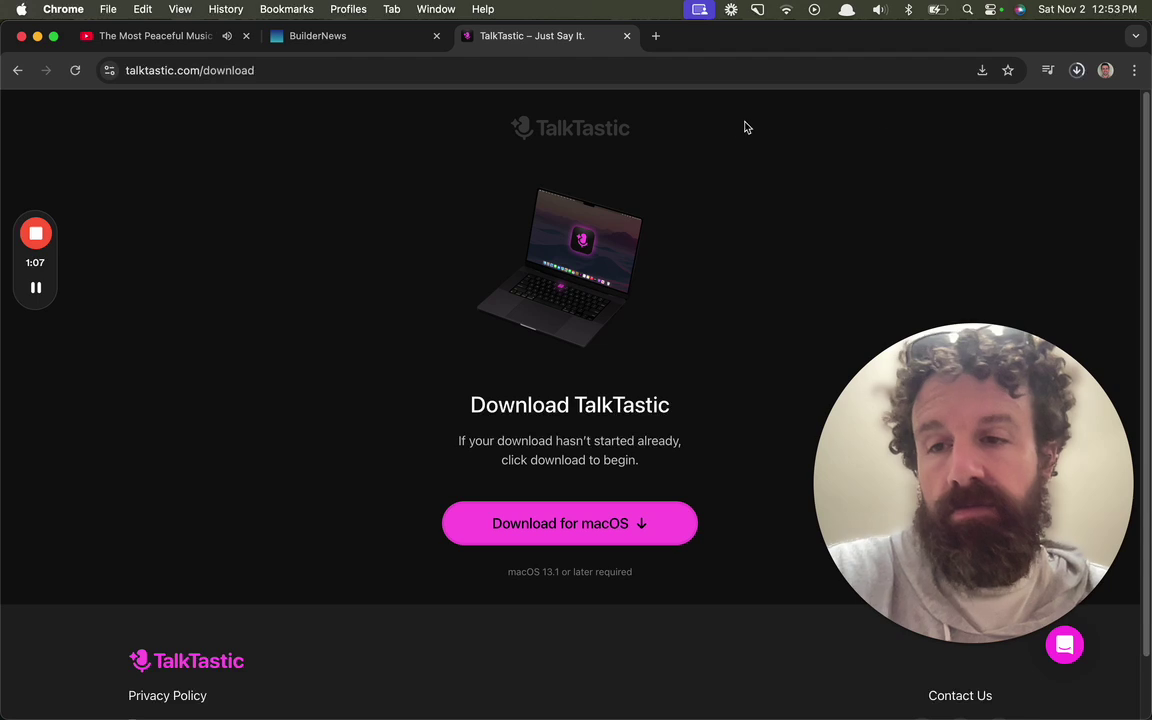
# Step: Keep checking the downloads bubble until Install TalkTastic.pkg shows 18.0 MB Done
pyautogui.click(1077, 70)
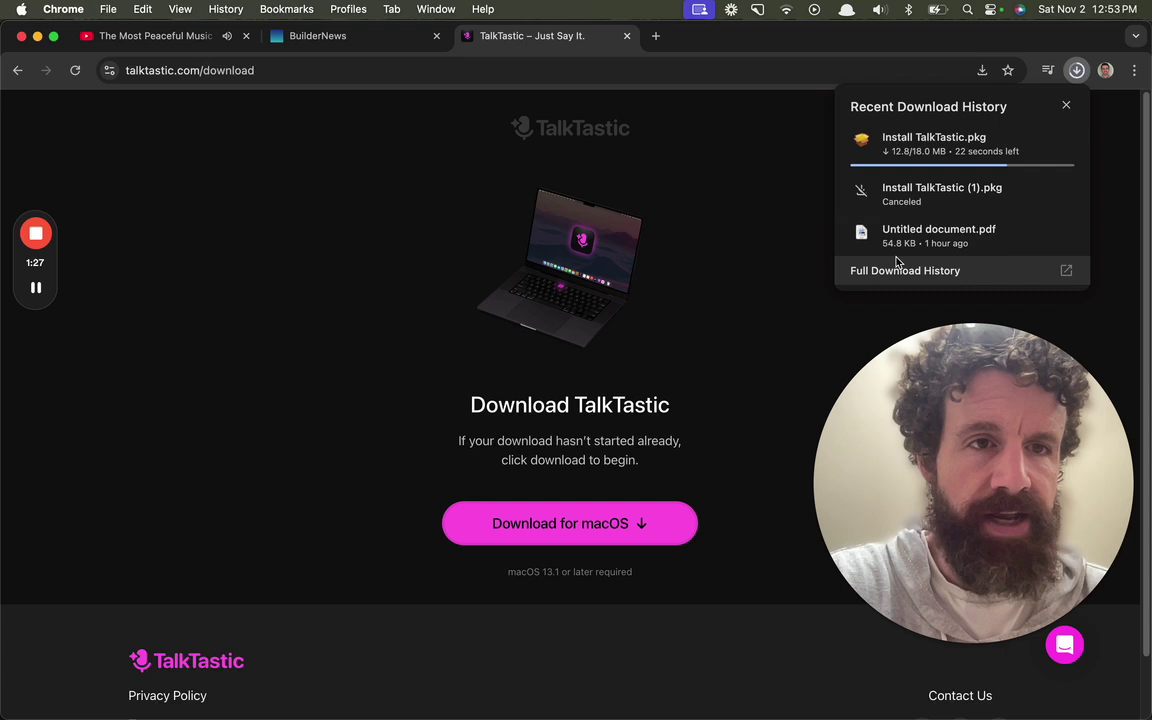
pyautogui.click(729, 261)
pyautogui.scroll(-2, 729, 260)
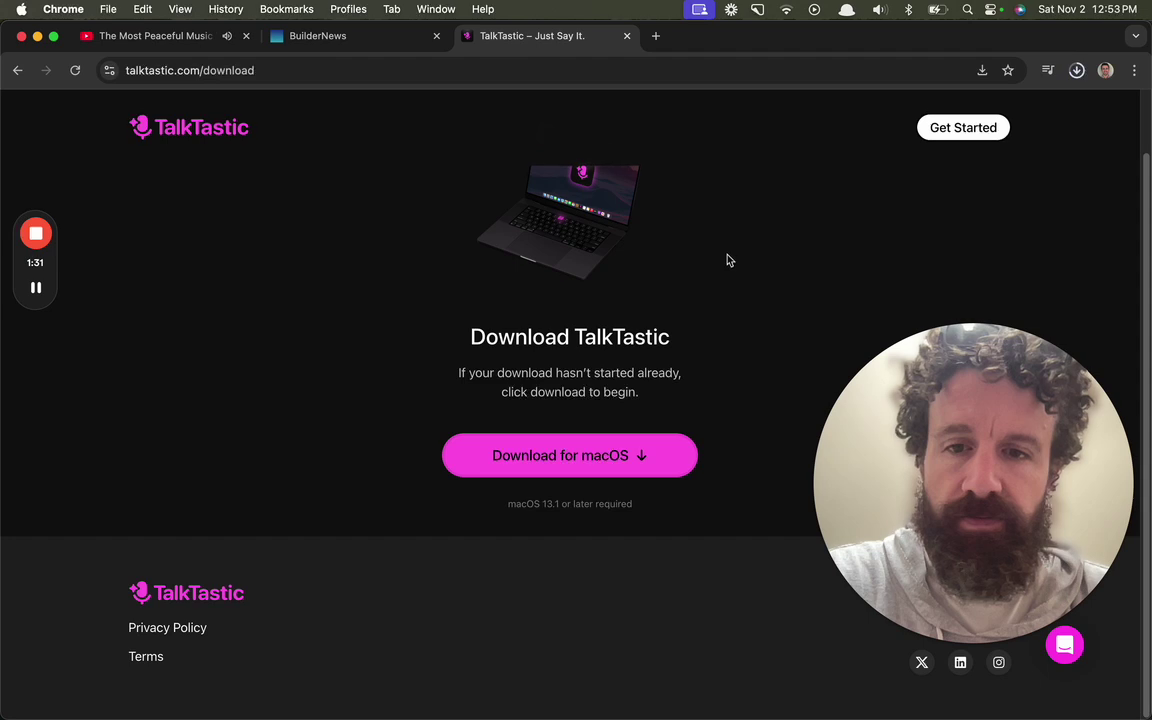
pyautogui.scroll(2, 729, 259)
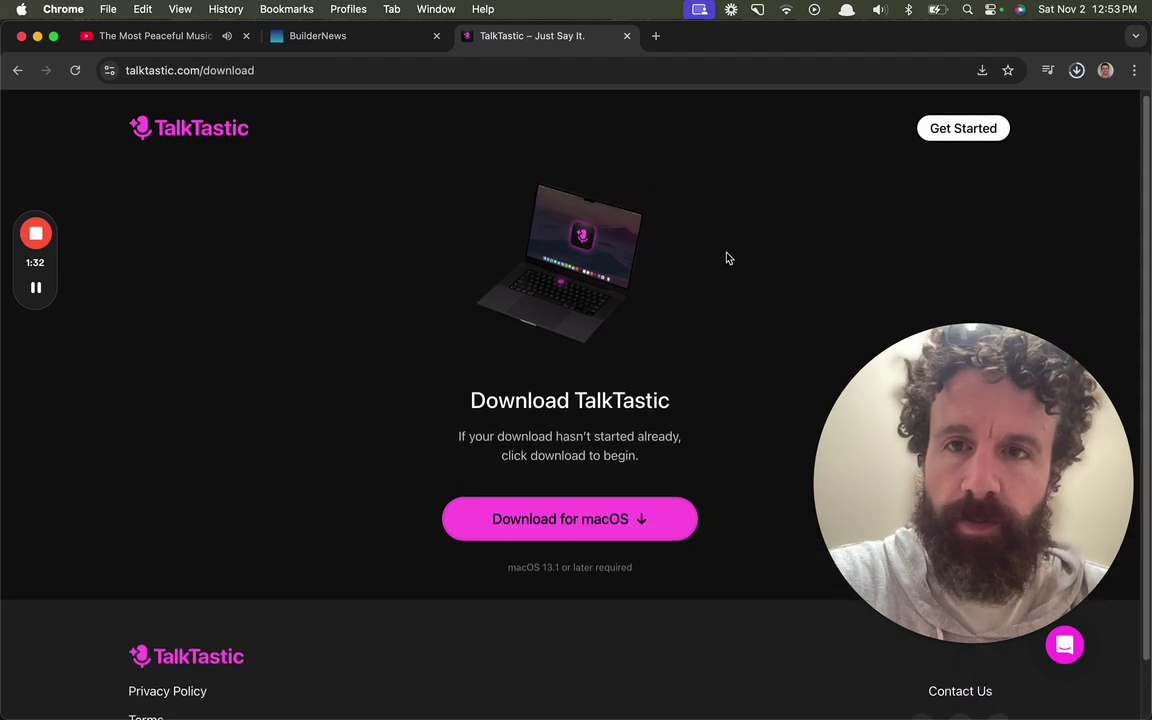
pyautogui.click(1077, 70)
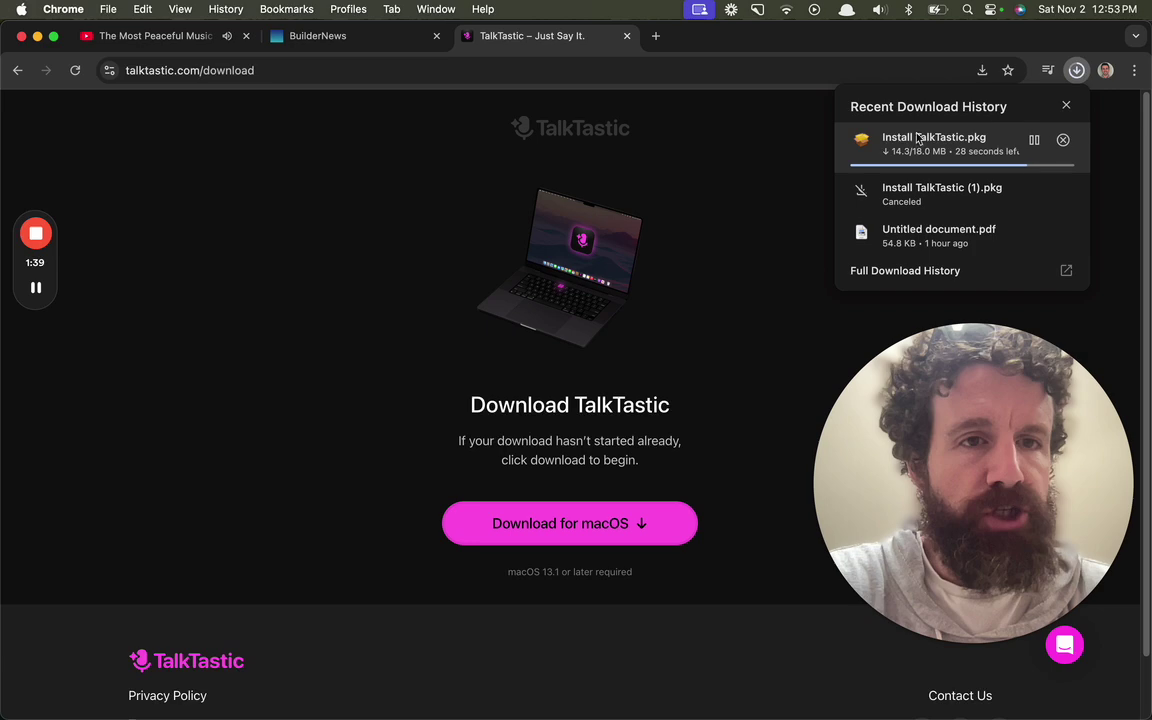
pyautogui.click(396, 40)
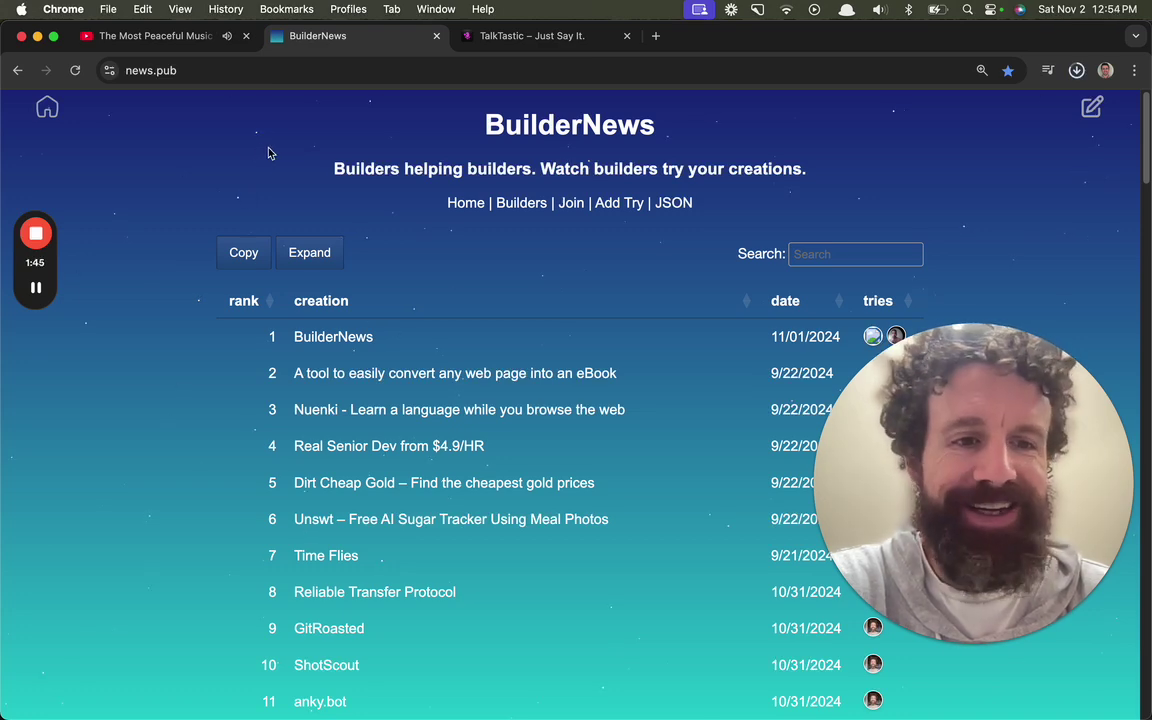
pyautogui.click(508, 42)
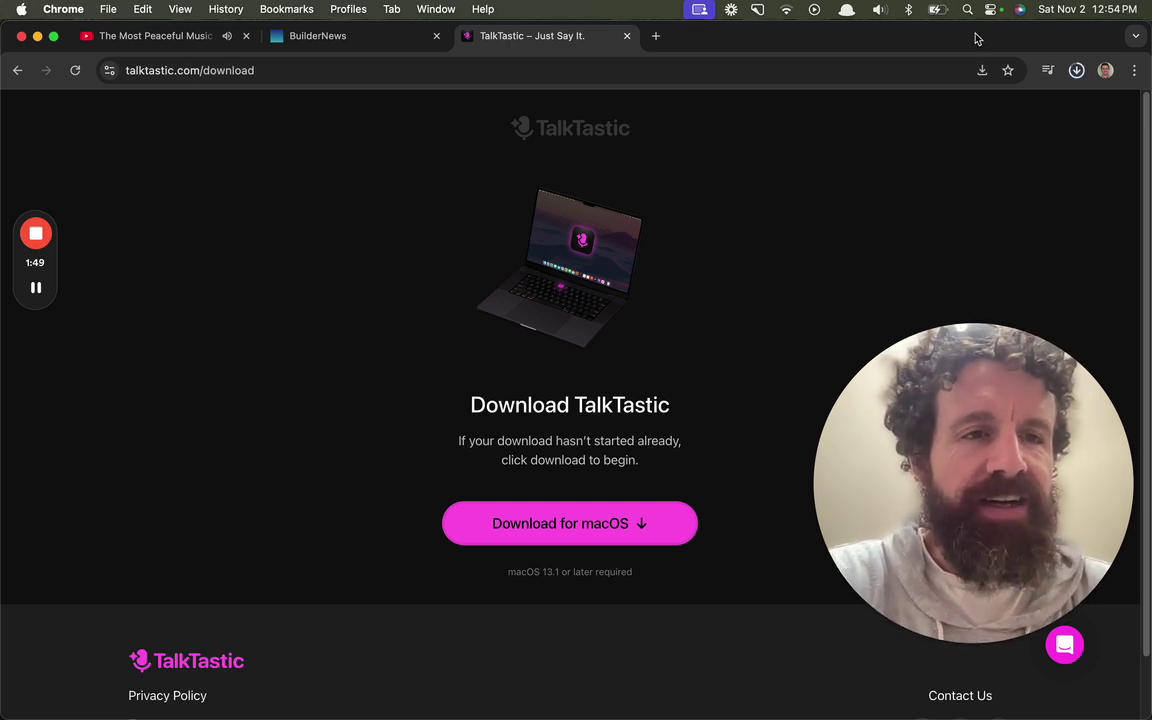
pyautogui.scroll(-1, 785, 176)
pyautogui.click(1076, 70)
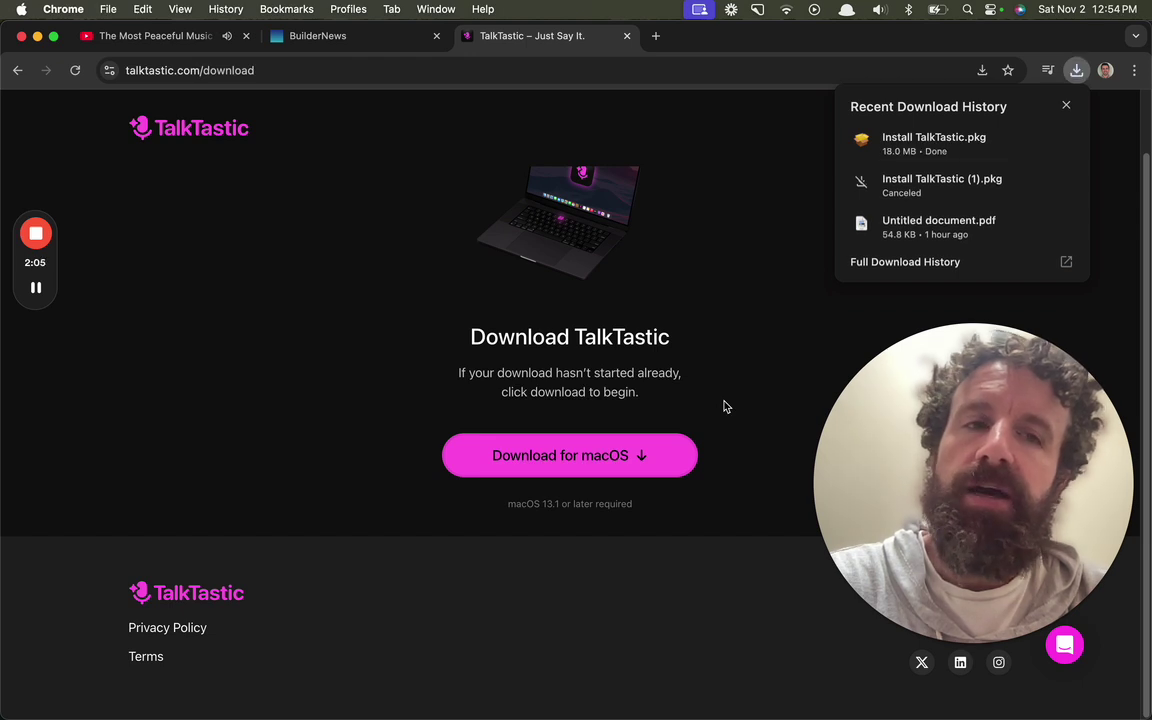
# Step: Reveal Install TalkTastic.pkg in the Downloads folder and launch the installer package
pyautogui.doubleClick(524, 455)
pyautogui.click(1074, 72)
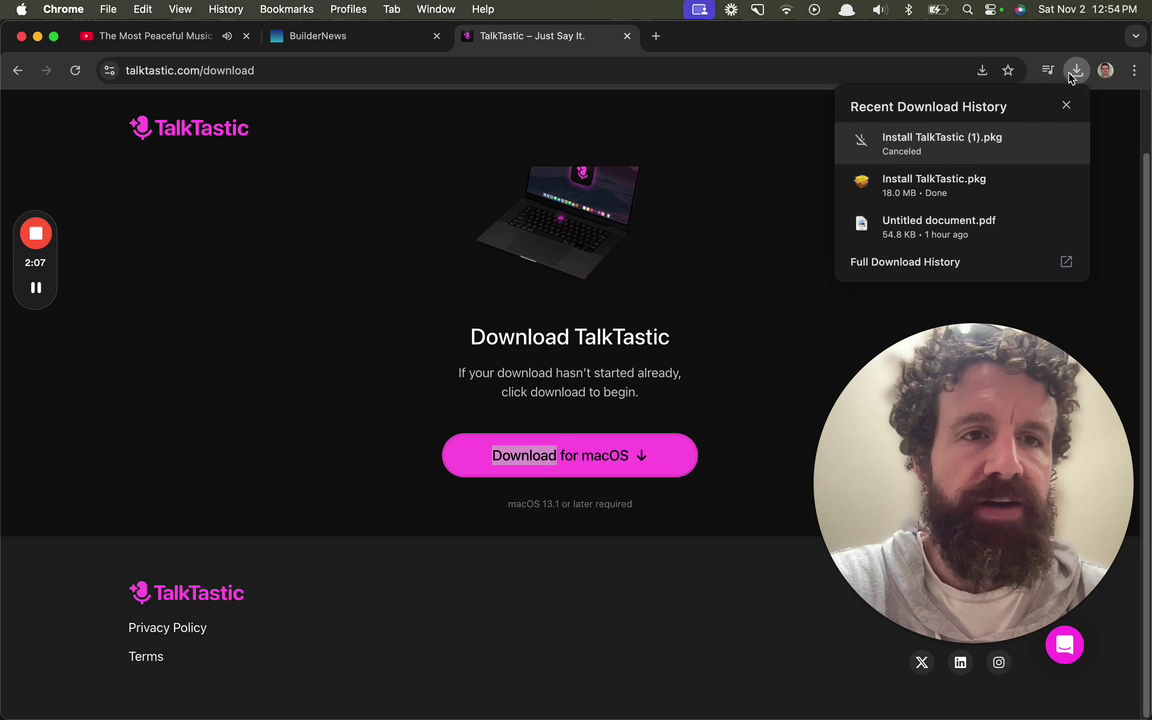
pyautogui.moveTo(985, 172)
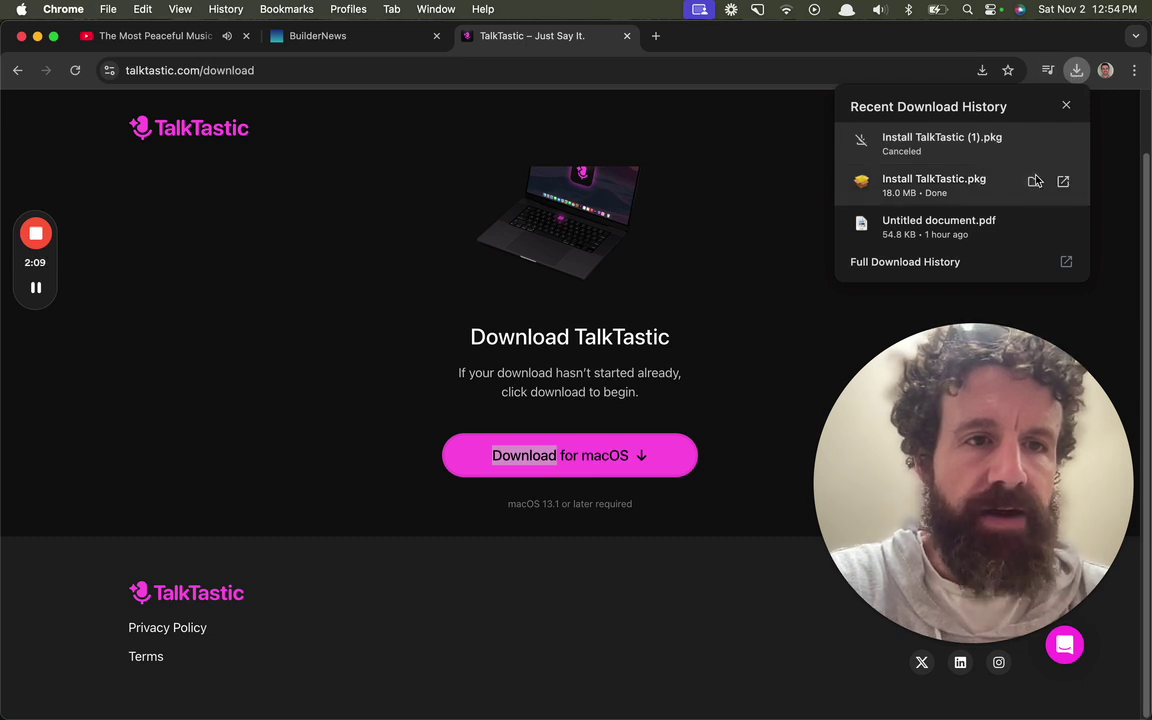
pyautogui.click(1035, 180)
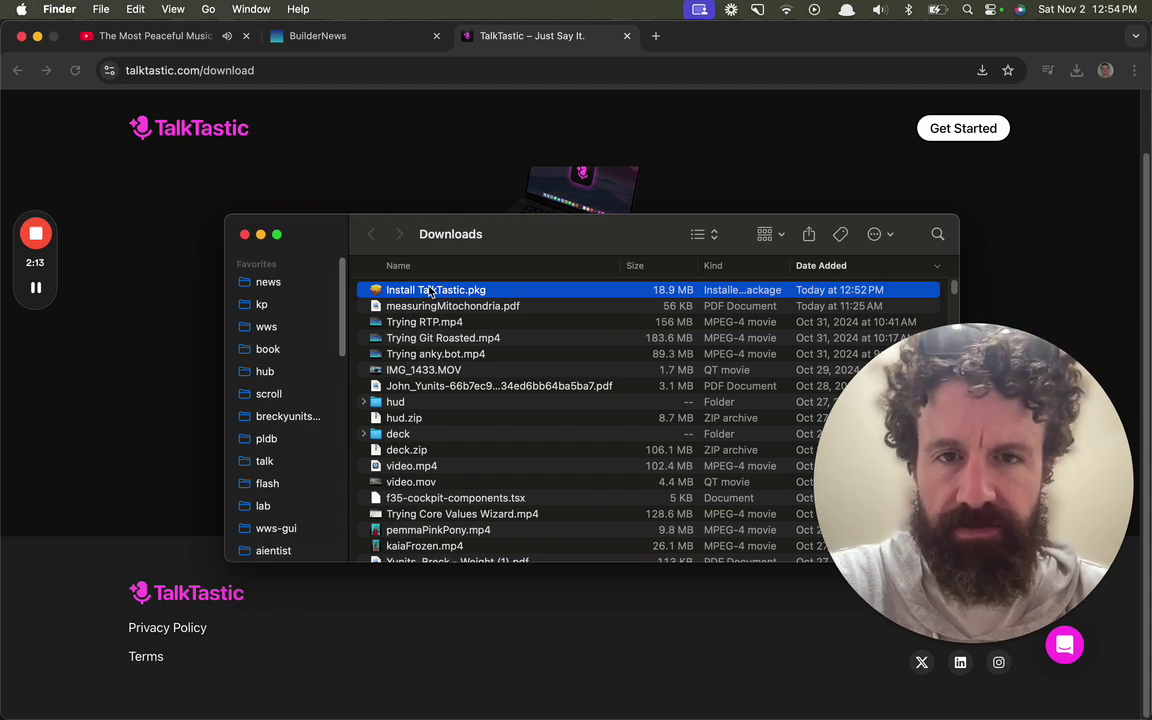
pyautogui.doubleClick(430, 290)
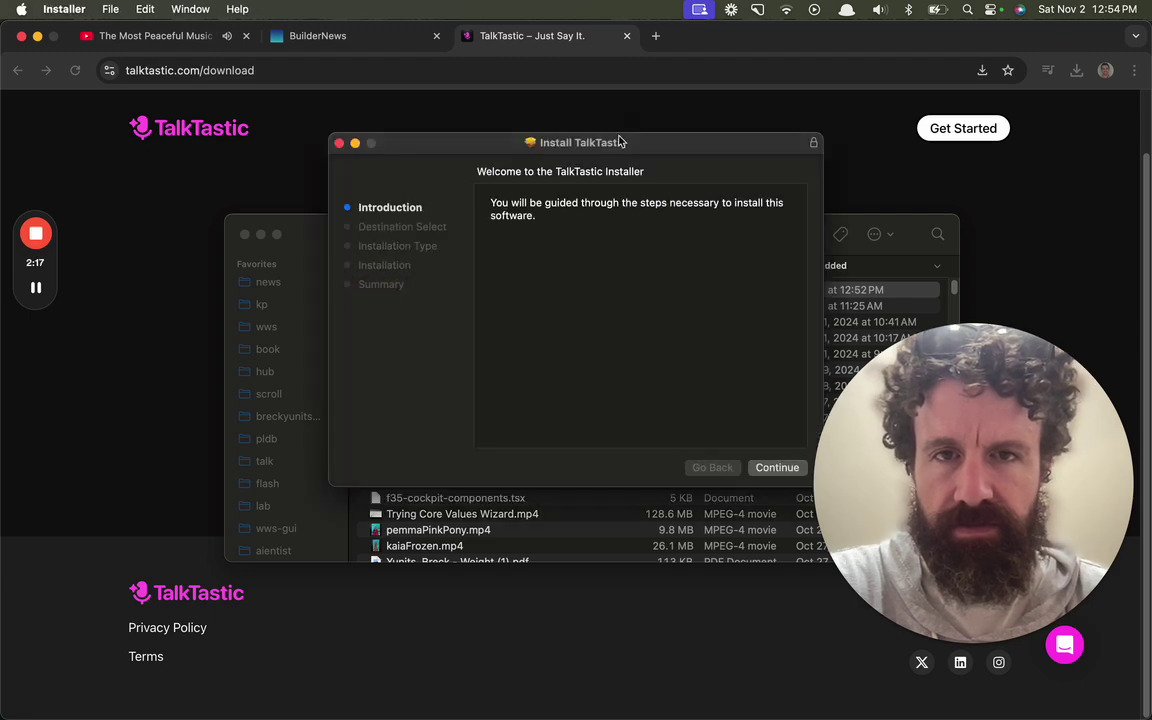
# Step: Install TalkTastic on Macintosh HD with the admin password, then allow access to other apps' data
pyautogui.moveTo(620, 142); pyautogui.dragTo(421, 141)
pyautogui.click(588, 469)
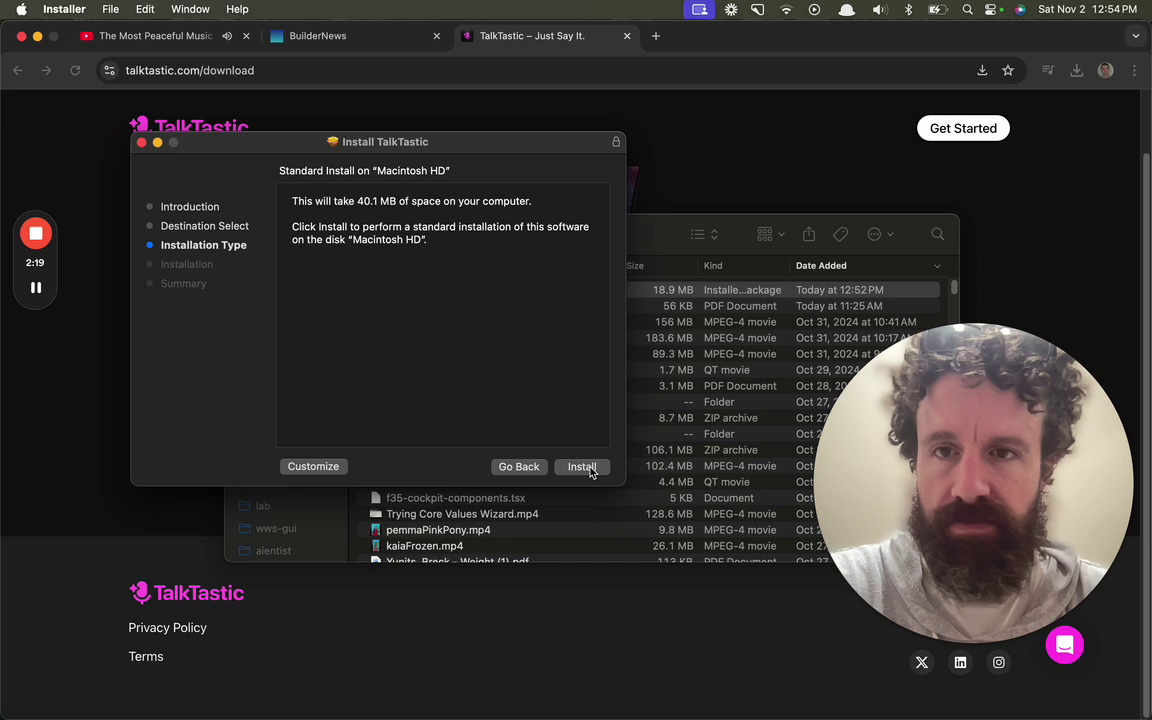
pyautogui.click(586, 468)
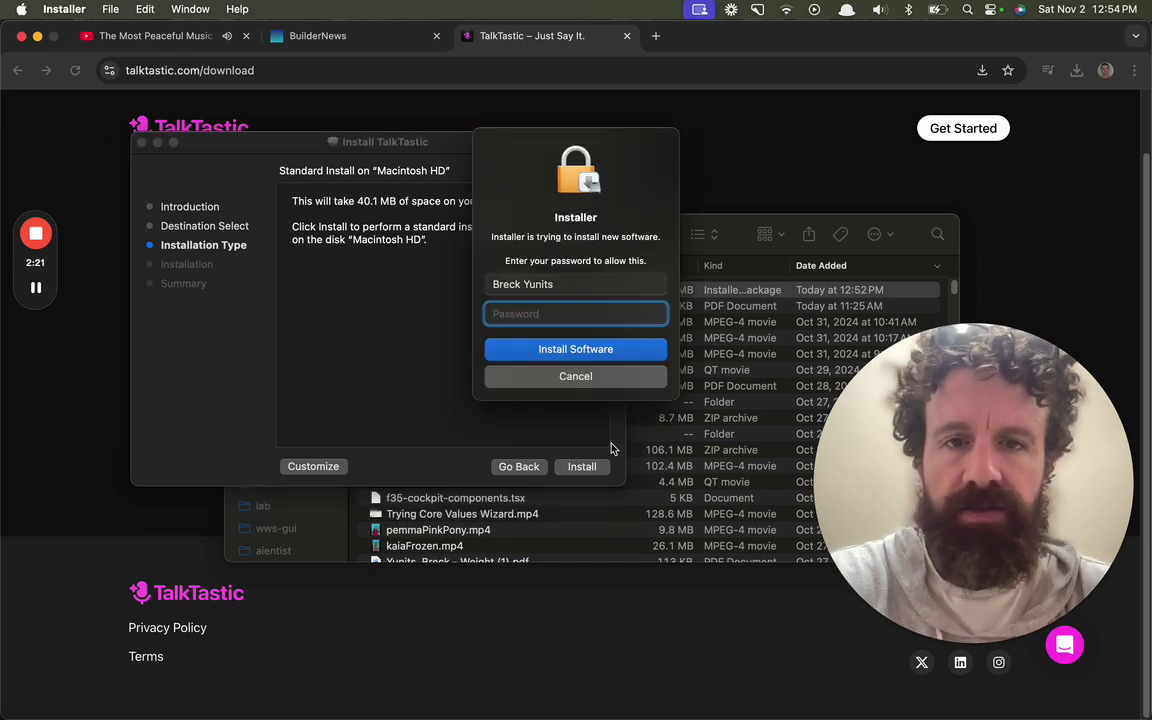
pyautogui.write('••••')
pyautogui.press('Return')
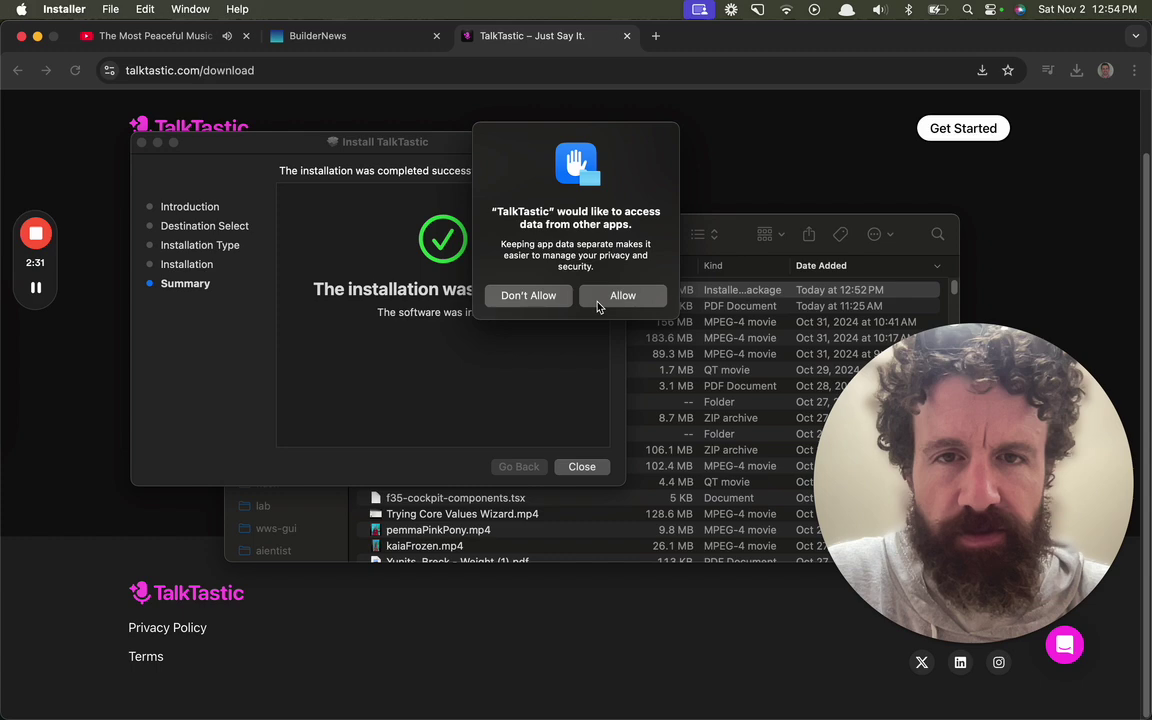
pyautogui.click(599, 302)
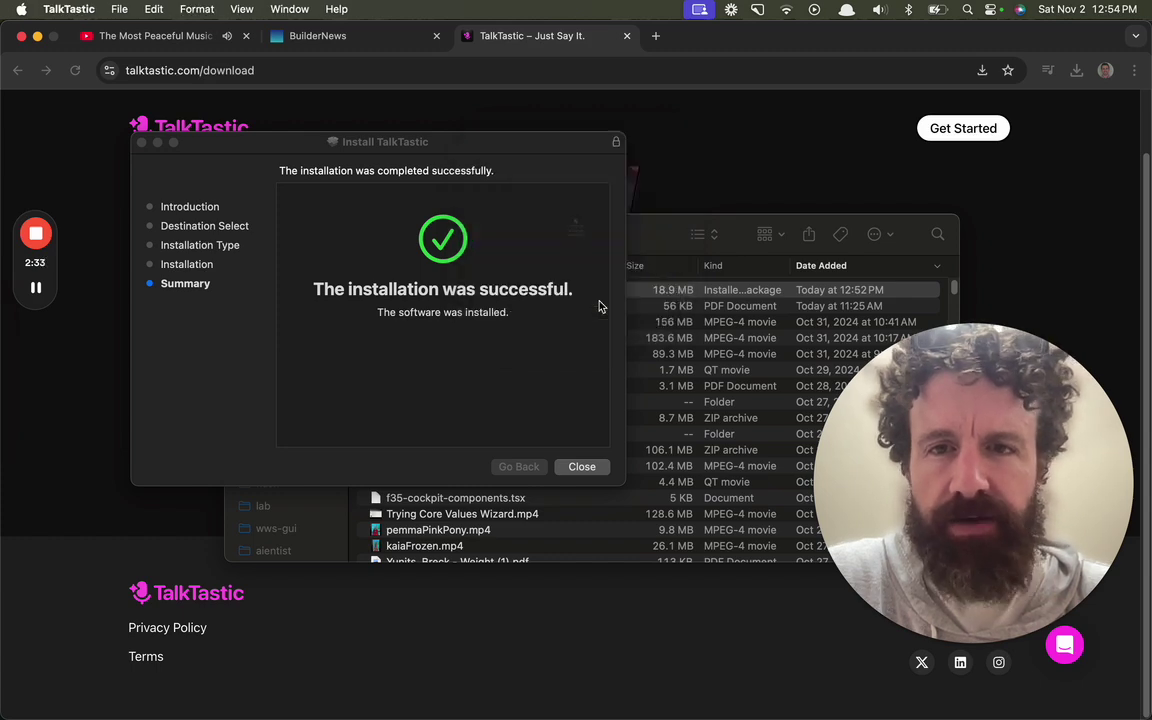
# Step: Grant the remaining permission and close the Downloads and Desktop Finder windows
pyautogui.click(600, 306)
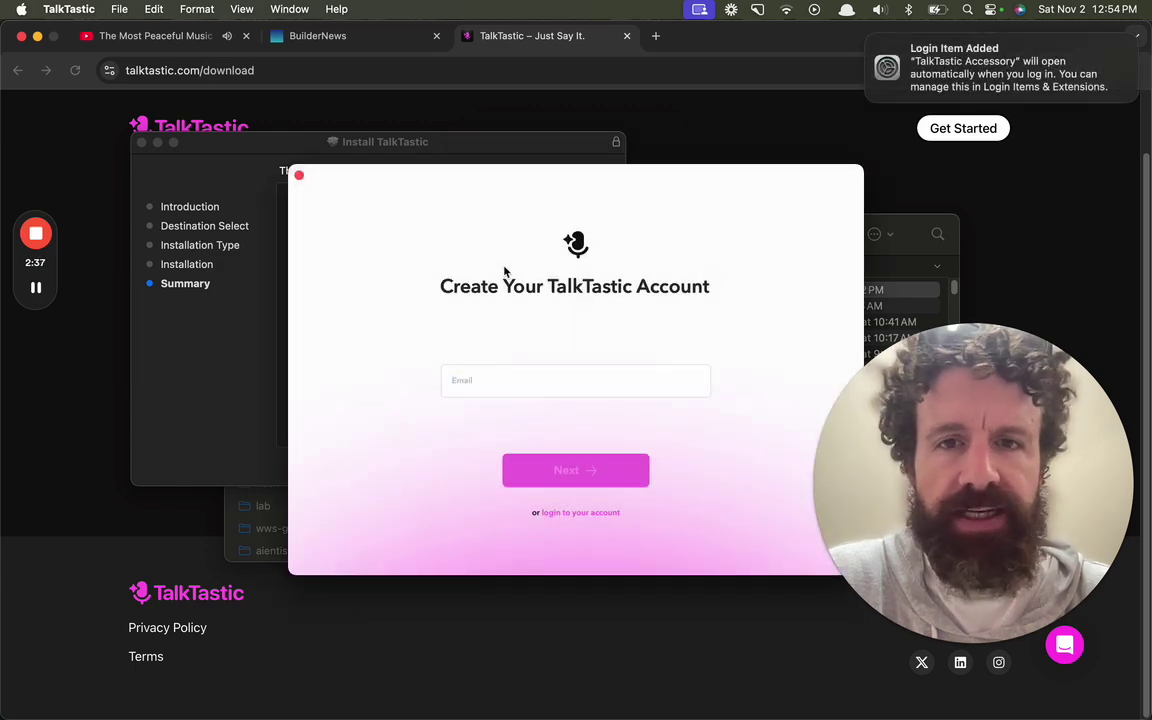
pyautogui.moveTo(478, 182); pyautogui.dragTo(299, 116)
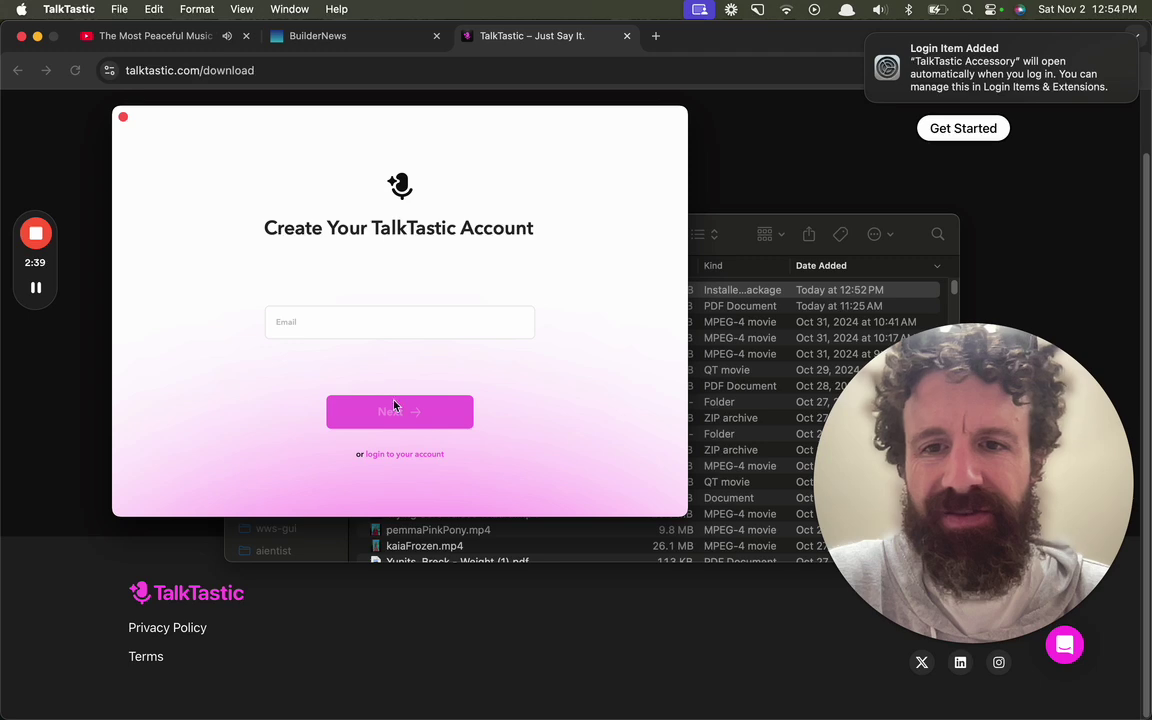
pyautogui.click(765, 224)
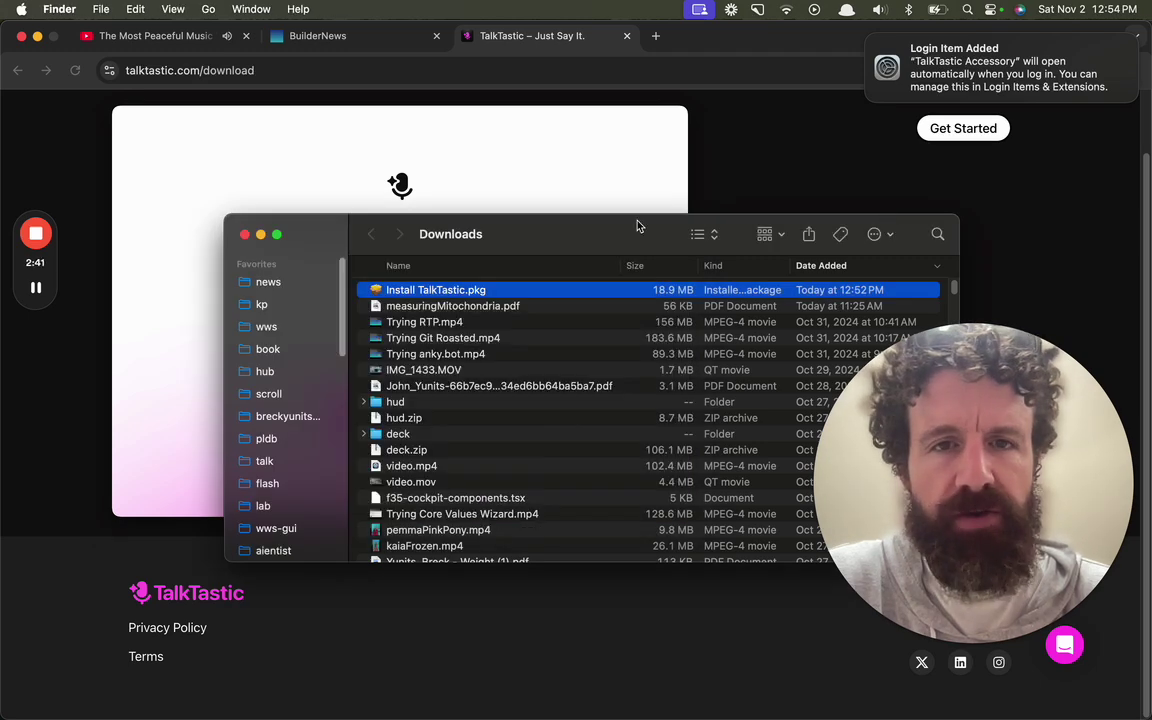
pyautogui.click(245, 234)
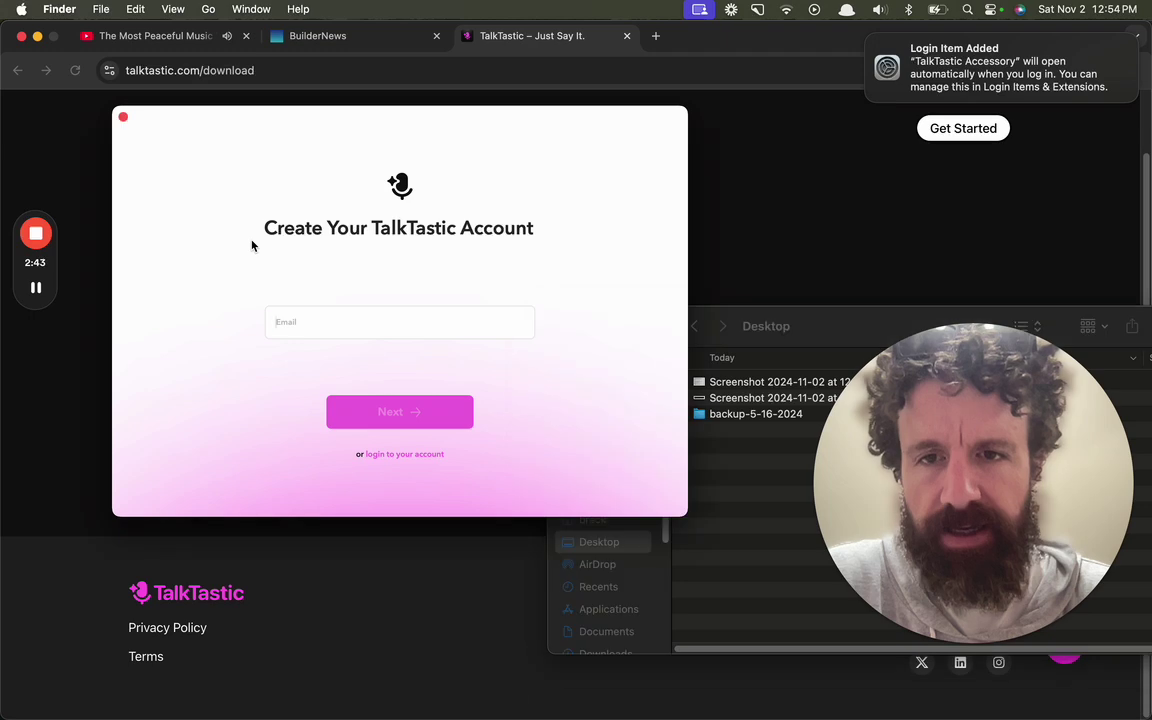
pyautogui.moveTo(805, 320); pyautogui.dragTo(617, 489)
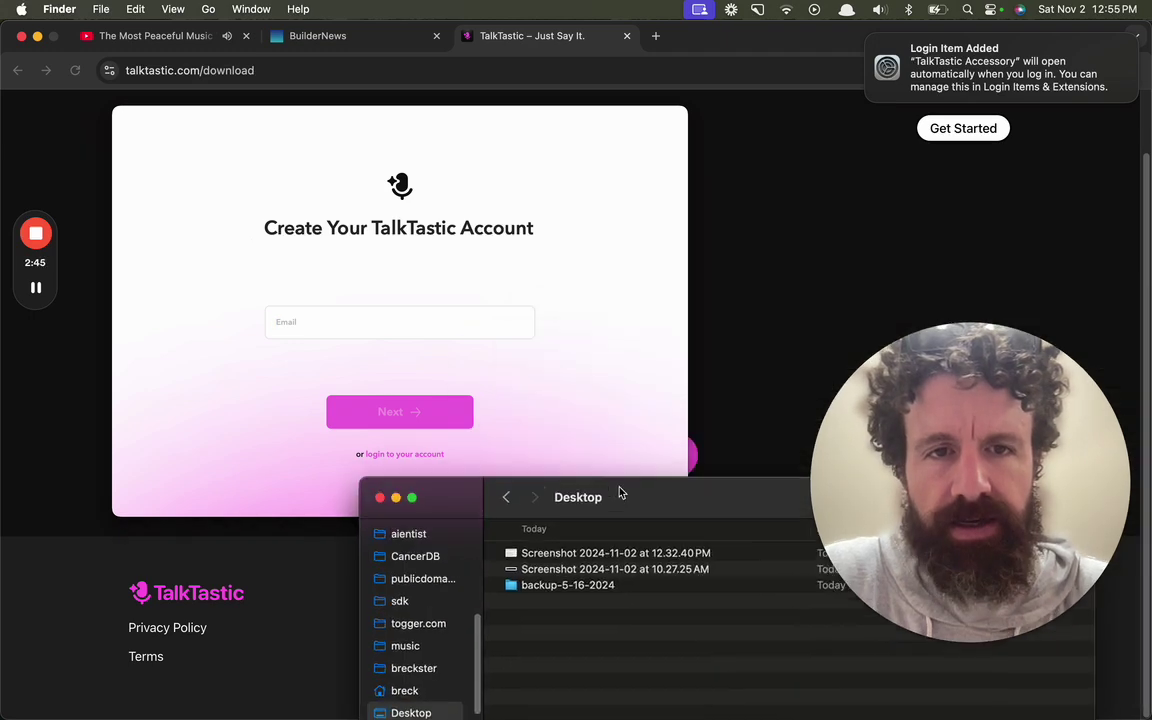
pyautogui.click(379, 499)
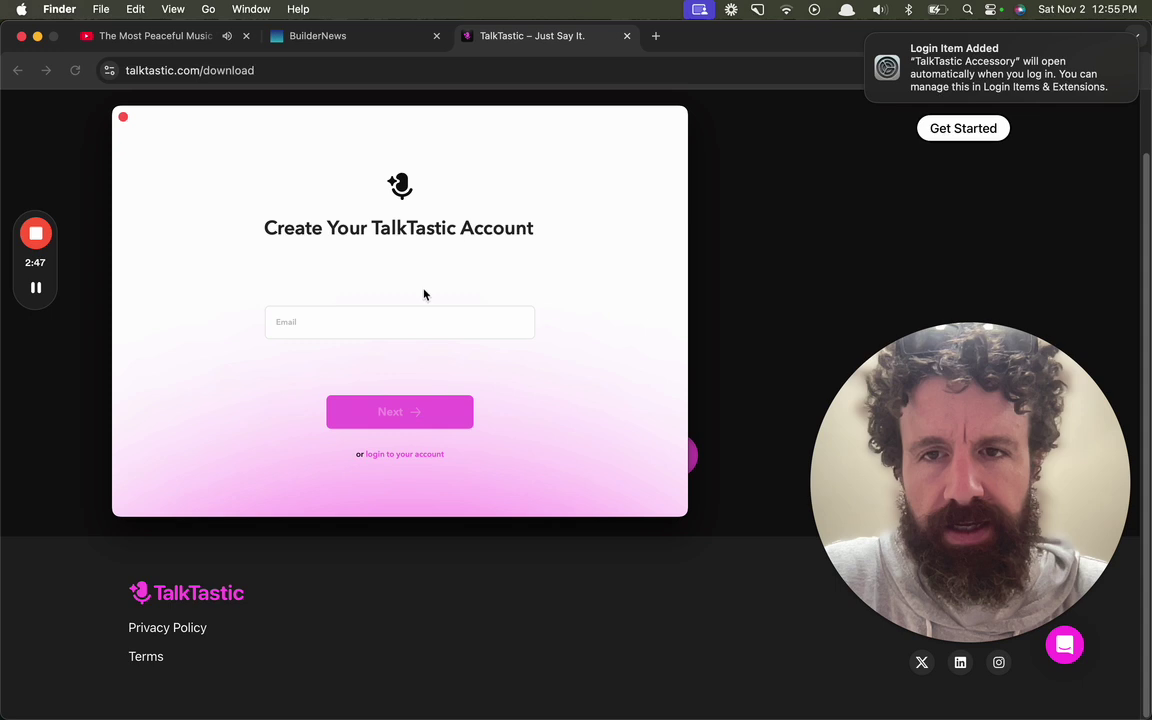
# Step: Enter your e-mail address in TalkTastic's Email field and submit it
pyautogui.click(406, 321)
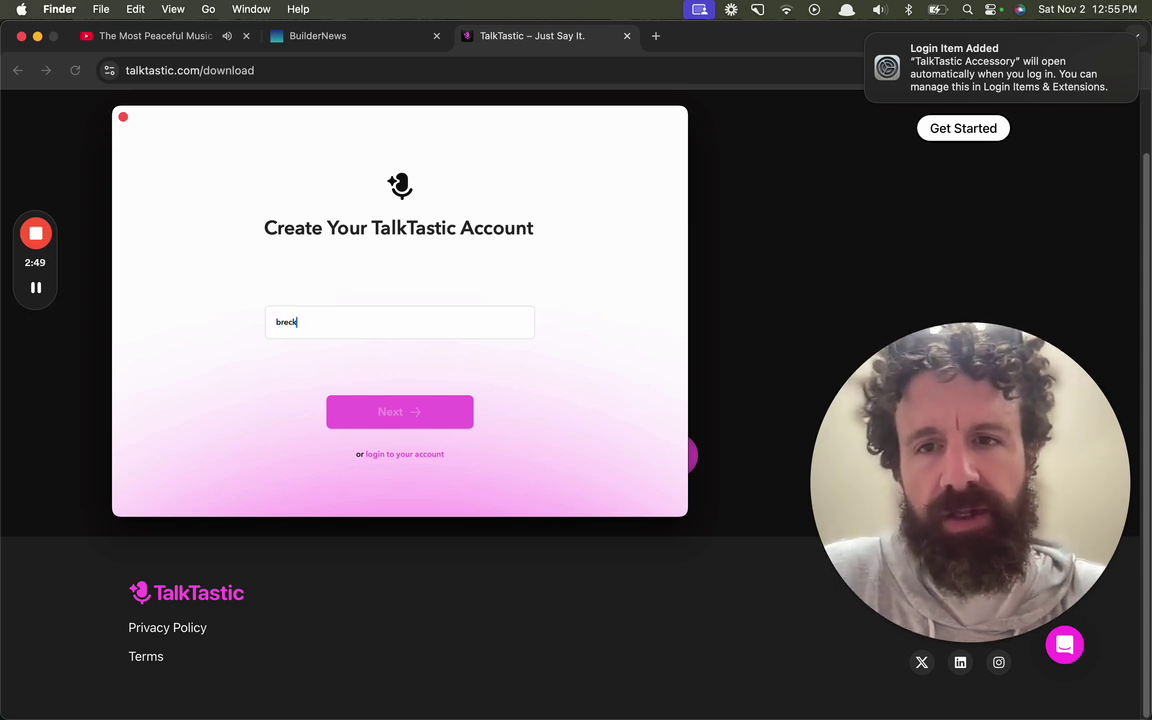
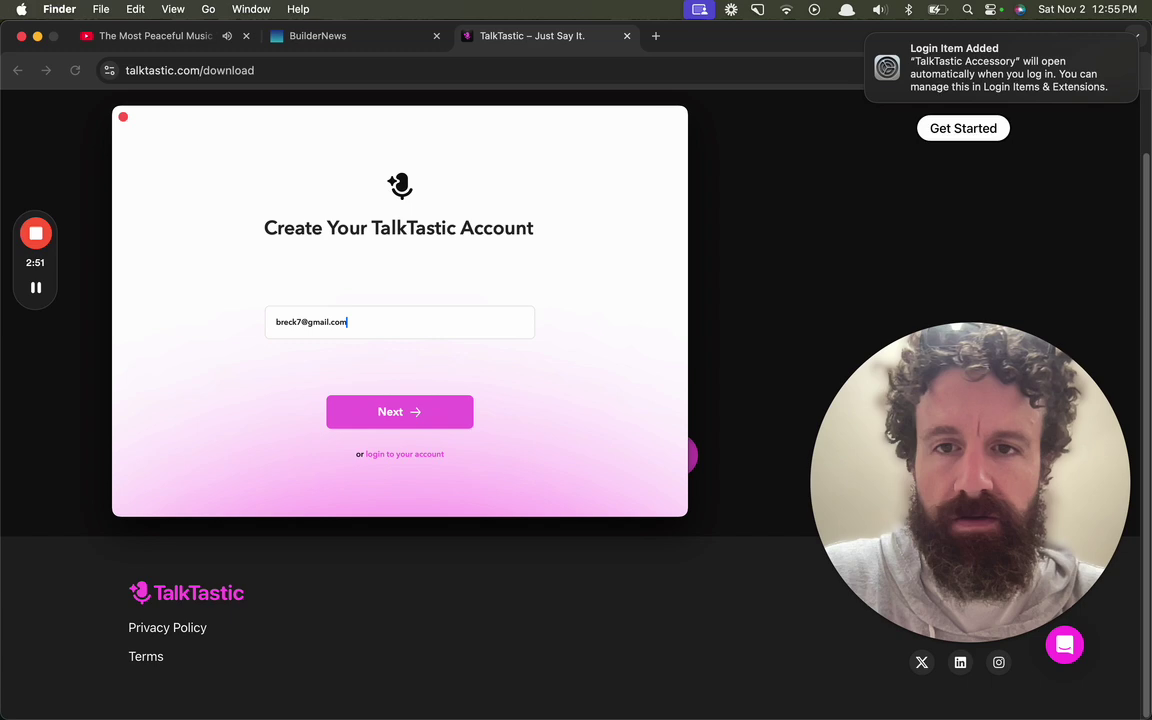
pyautogui.press('Return')
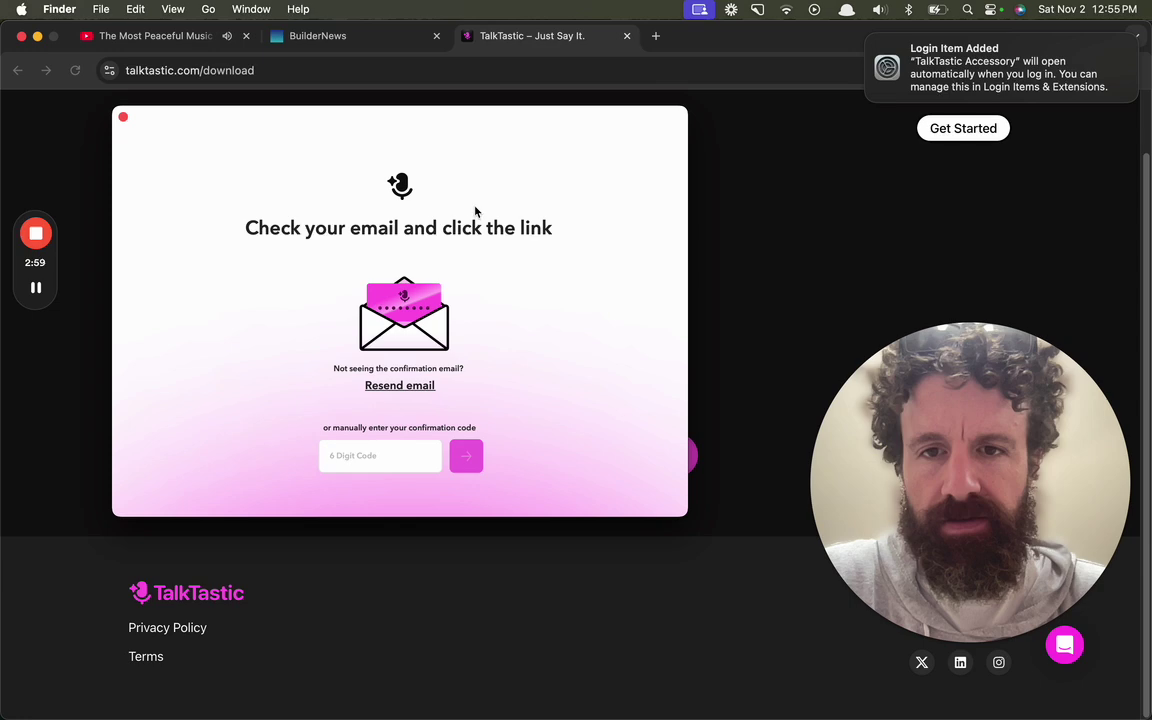
# Step: Open gmail.com in a new tab and select the code in the TalkTastic Authentication Code email
pyautogui.click(655, 36)
pyautogui.write('gmail.com')
pyautogui.press('Return')
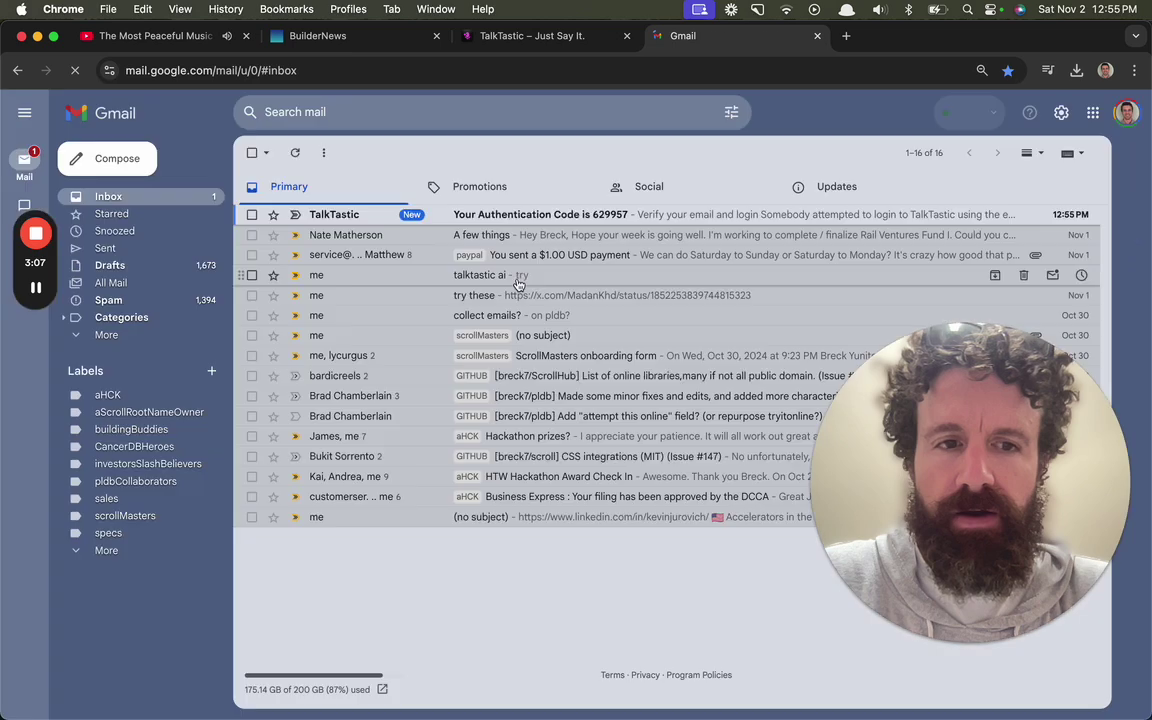
pyautogui.click(478, 212)
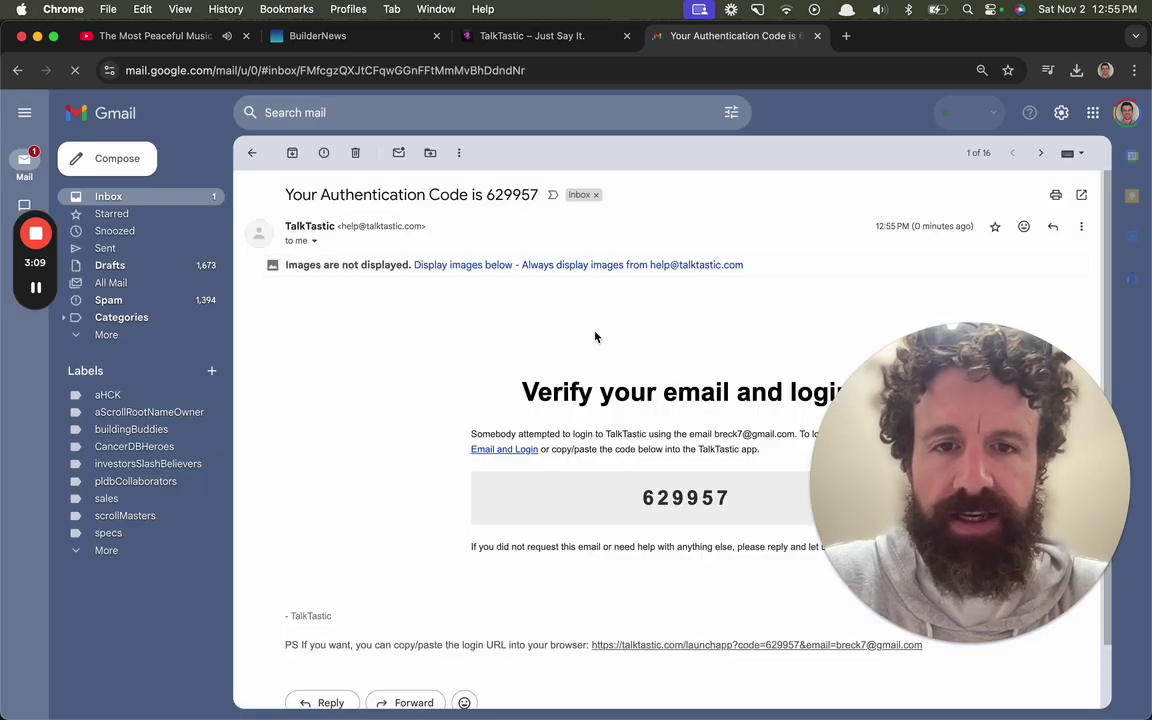
pyautogui.doubleClick(692, 497)
pyautogui.press('super+c')
# Step: Paste the authentication code into TalkTastic's confirmation field and submit it
pyautogui.click(570, 38)
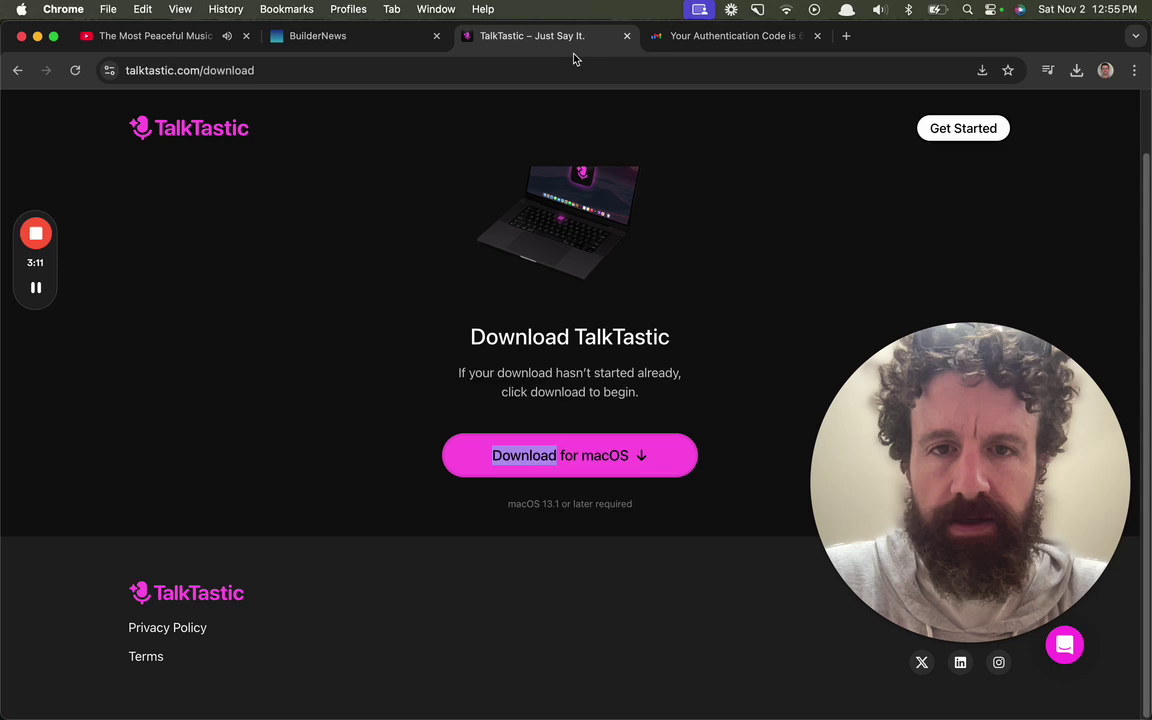
pyautogui.press('super+Tab')
pyautogui.press('super+Tab')
pyautogui.press('super+v')
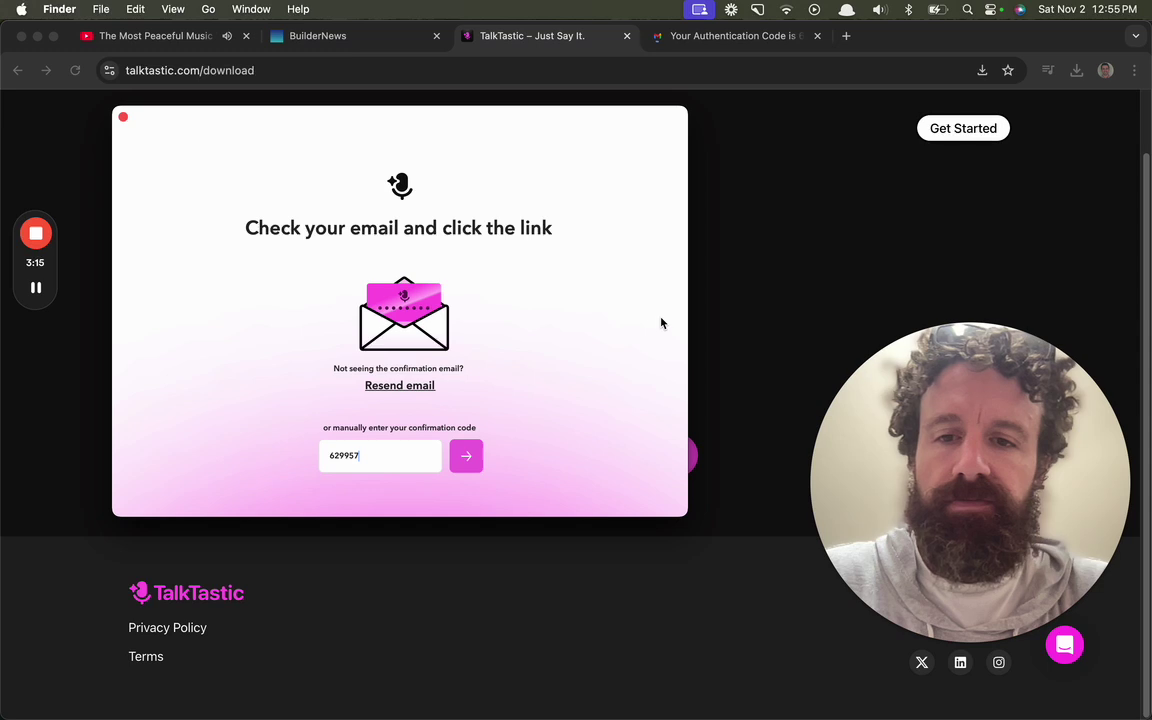
pyautogui.press('Return')
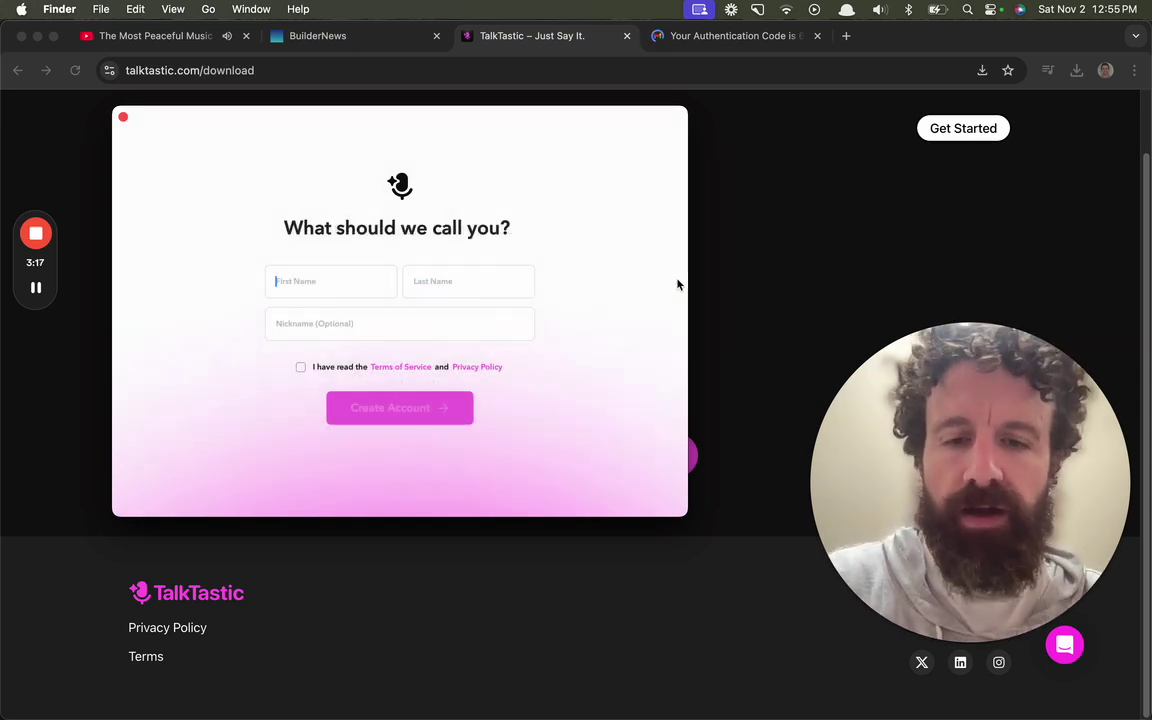
# Step: Begin entering your first name in the account name form
pyautogui.write('B')
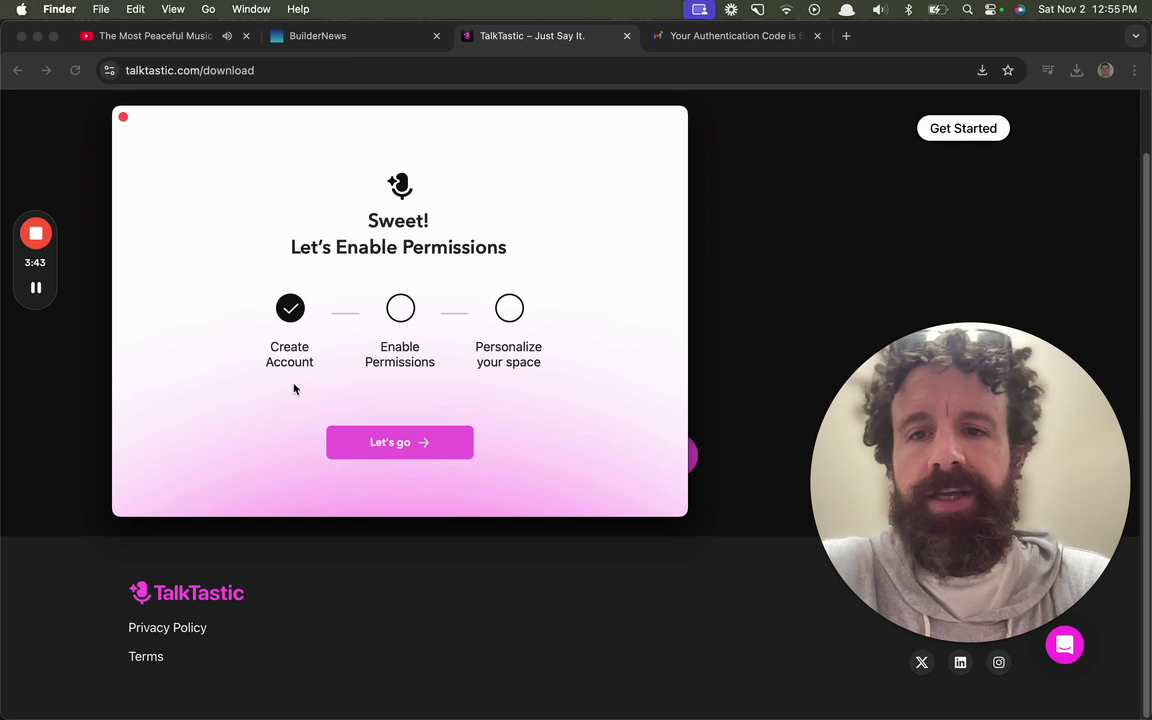
# Step: Allow TalkTastic microphone and Speech Recognition access in the macOS prompts
pyautogui.click(366, 443)
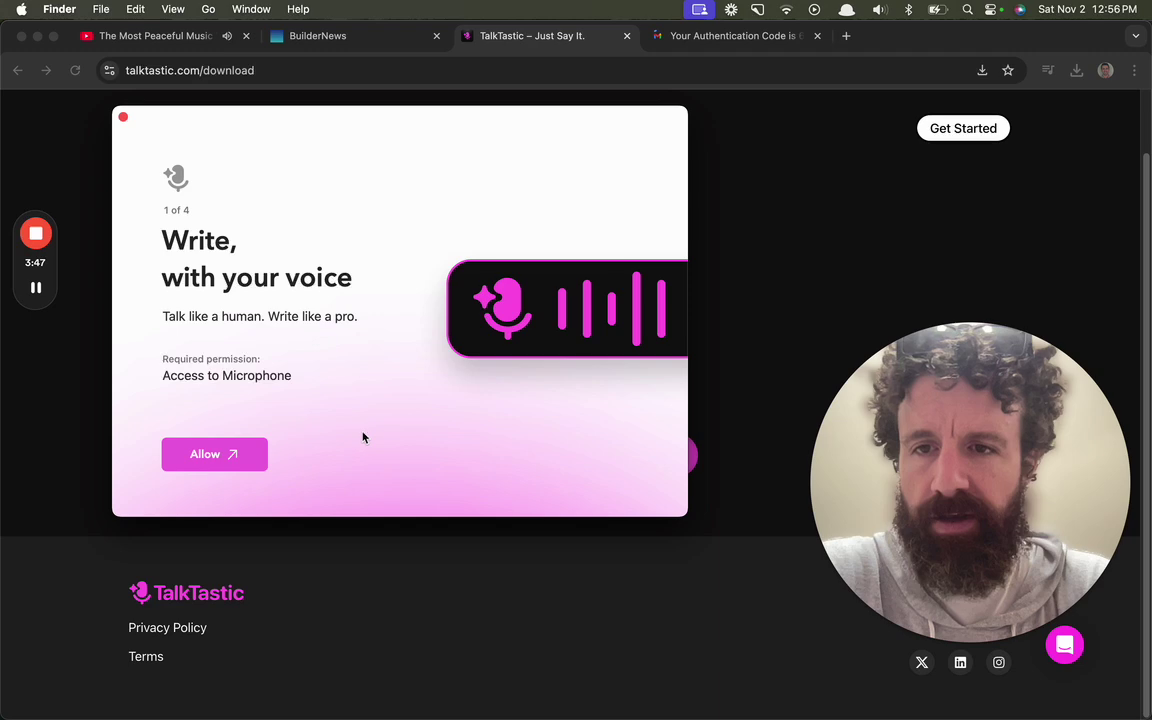
pyautogui.click(208, 462)
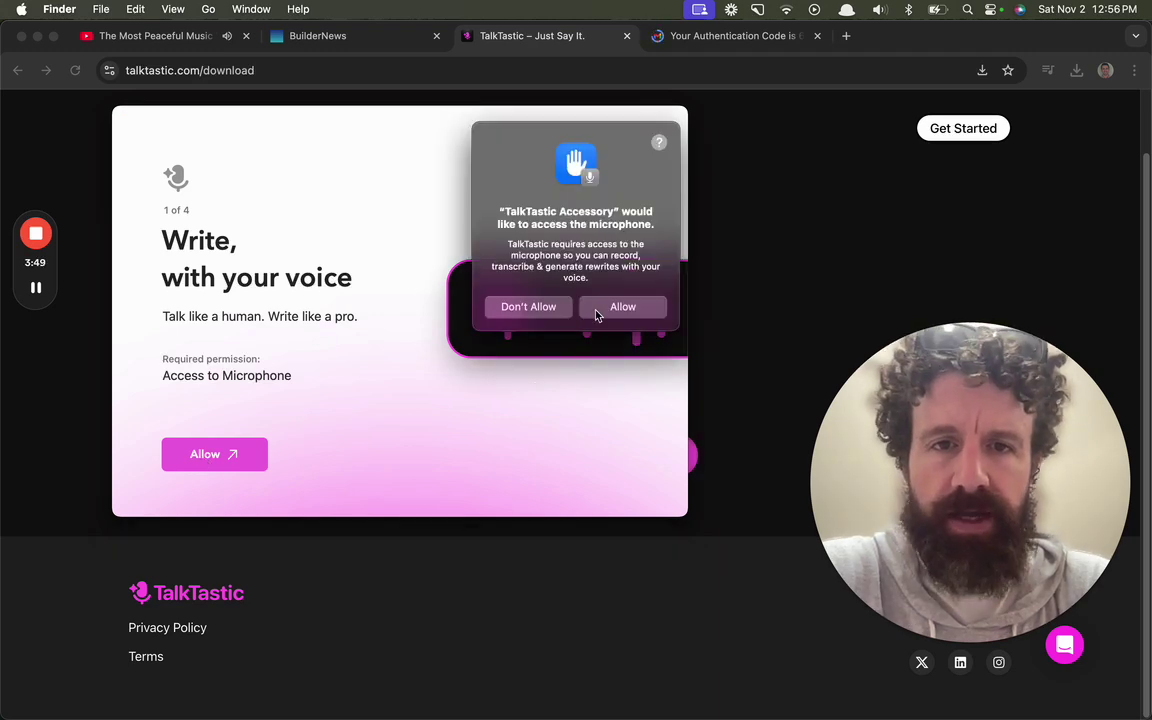
pyautogui.click(596, 316)
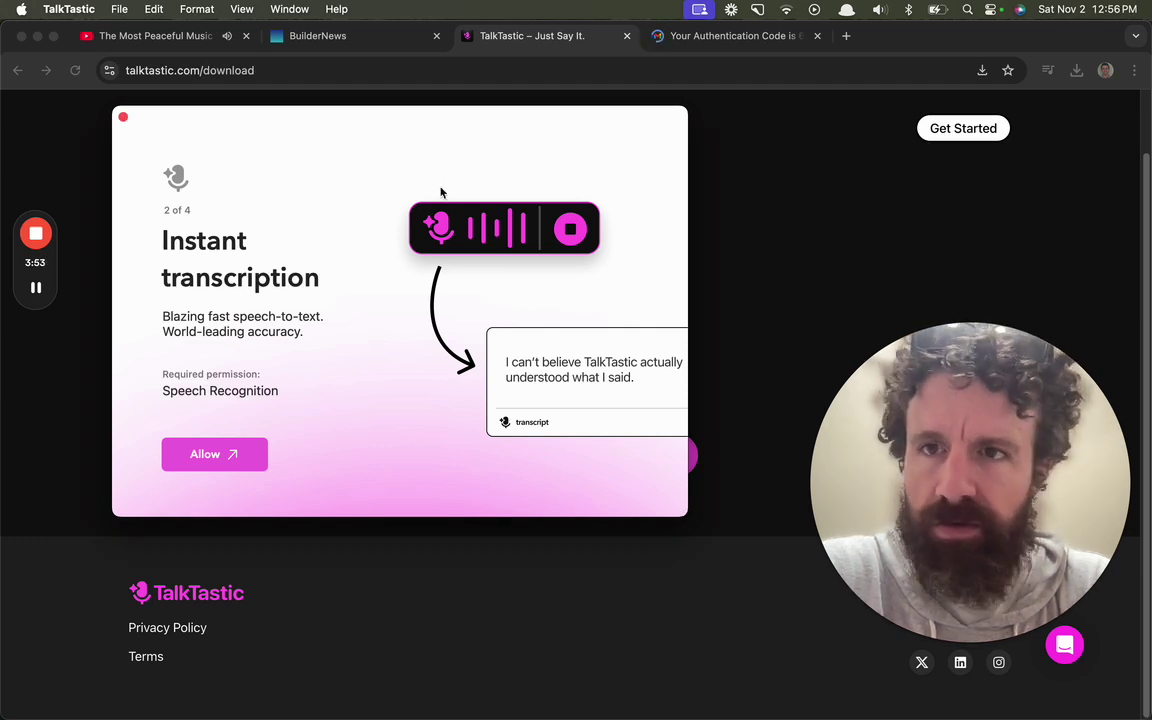
pyautogui.scroll(2, 759, 231)
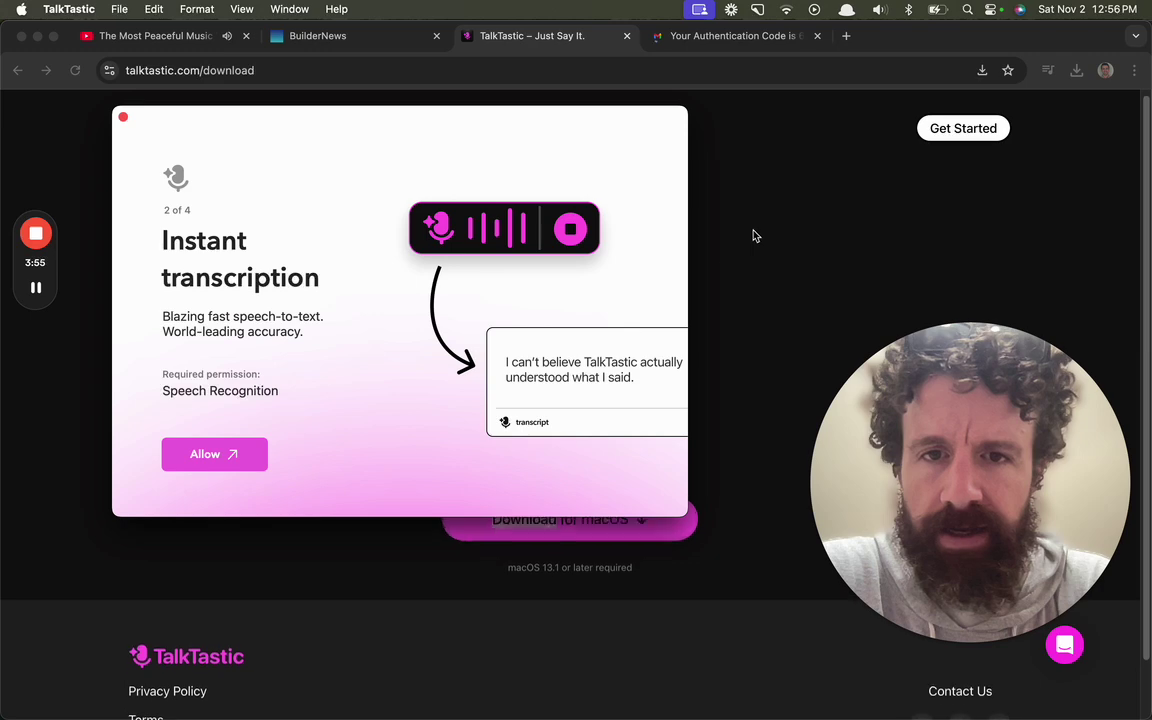
pyautogui.click(246, 457)
pyautogui.click(636, 354)
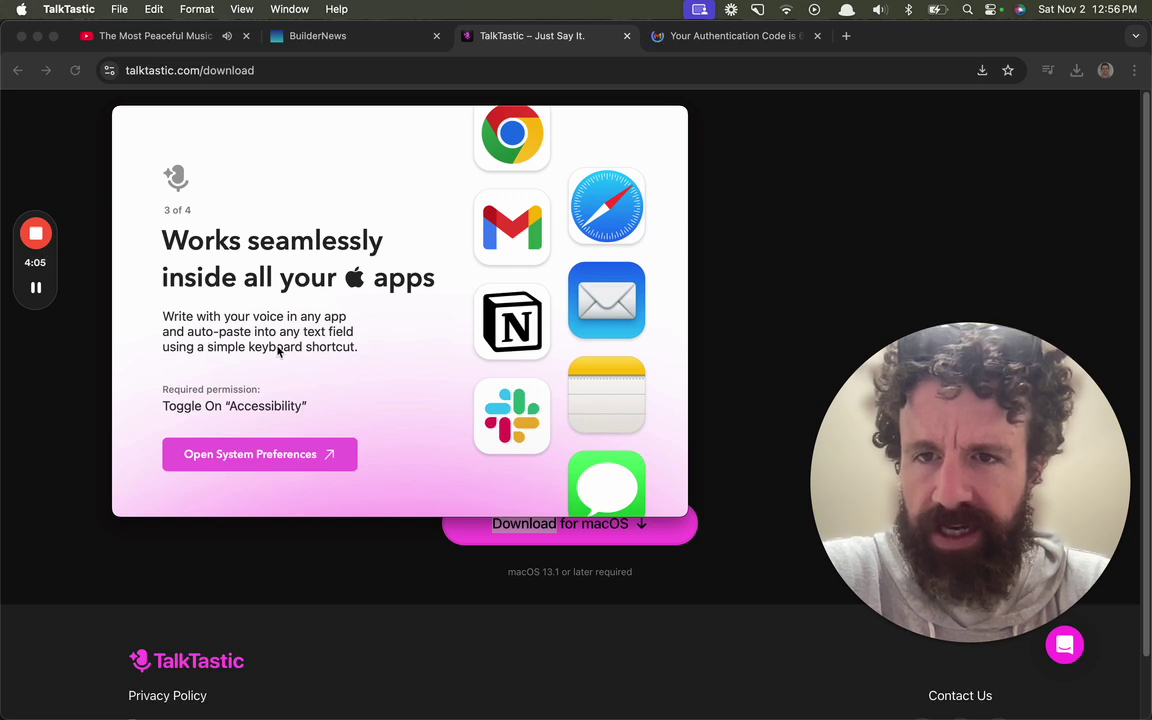
# Step: Request TalkTastic's Accessibility permission and open the Accessibility privacy settings
pyautogui.click(270, 458)
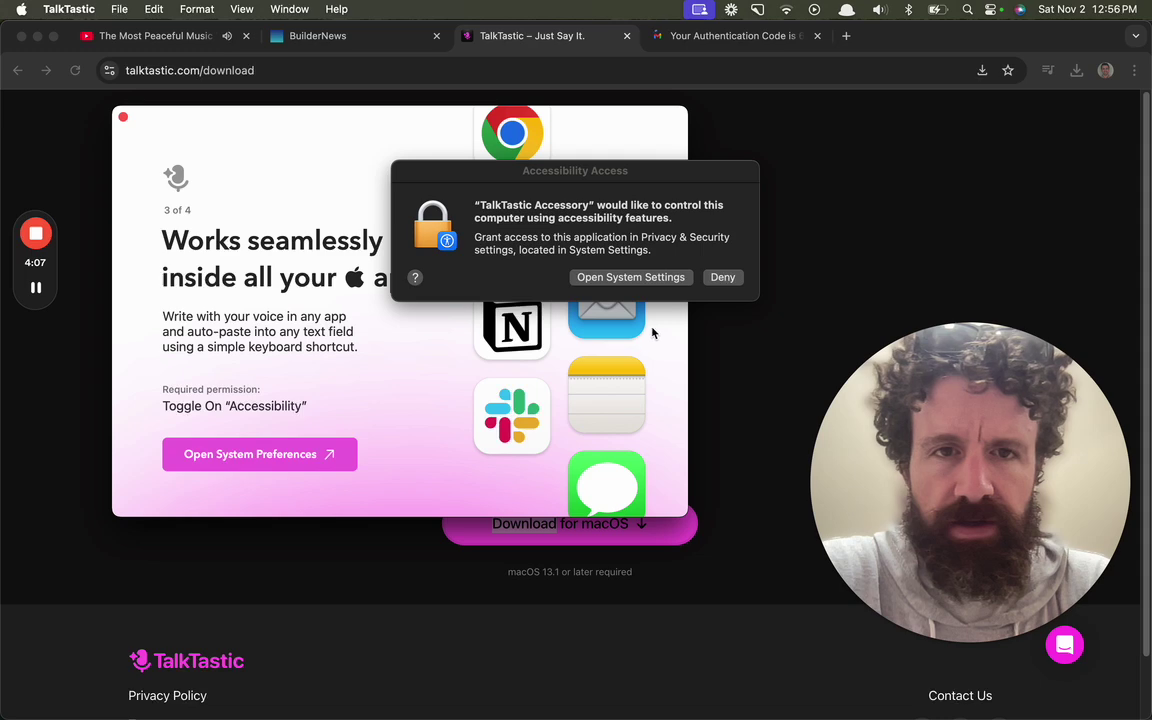
pyautogui.click(661, 280)
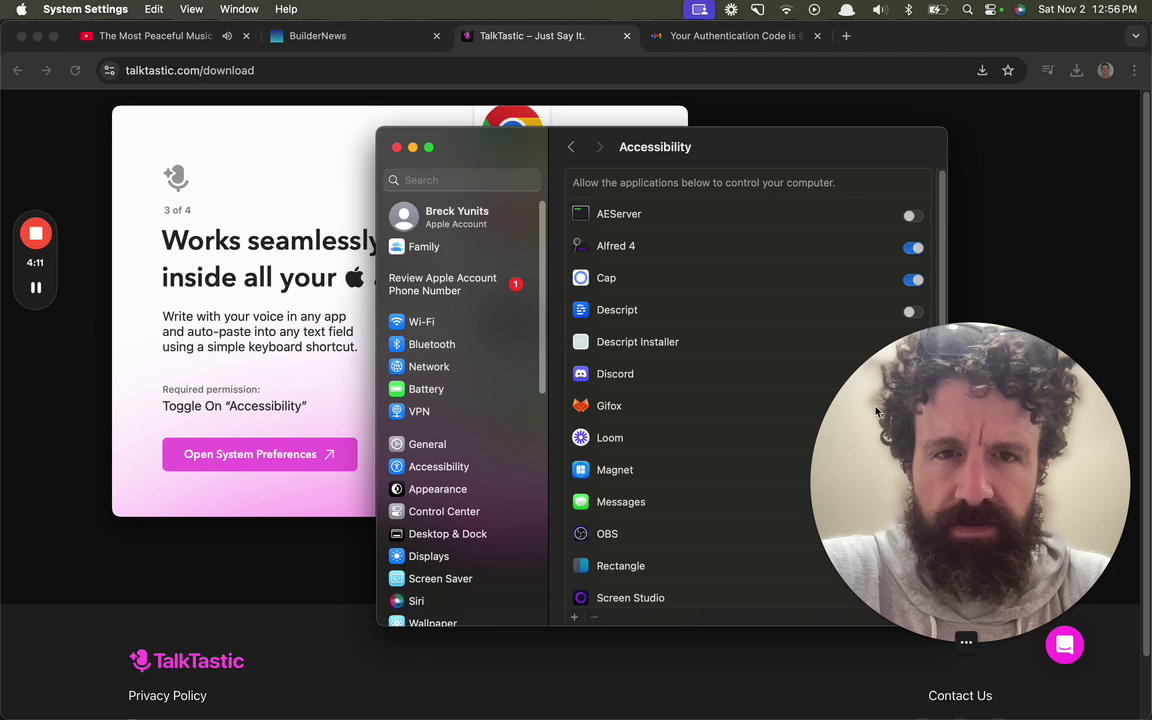
pyautogui.moveTo(872, 358); pyautogui.dragTo(874, 330)
pyautogui.moveTo(781, 140); pyautogui.dragTo(578, 116)
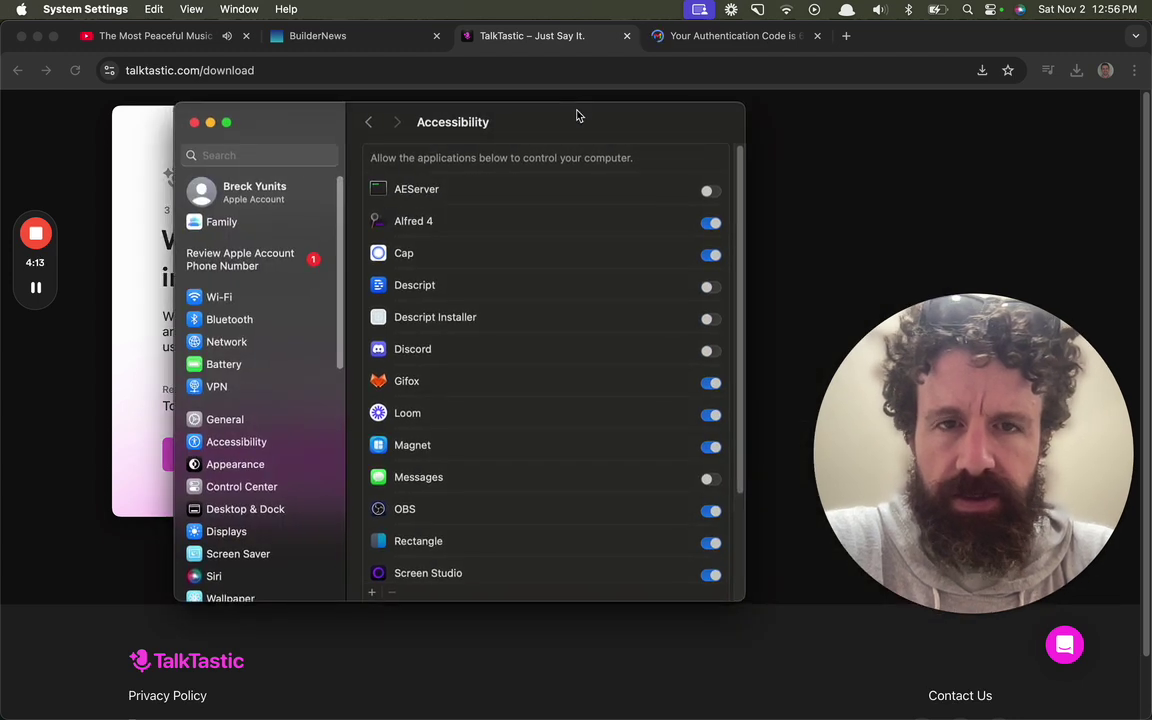
pyautogui.scroll(-5, 565, 400)
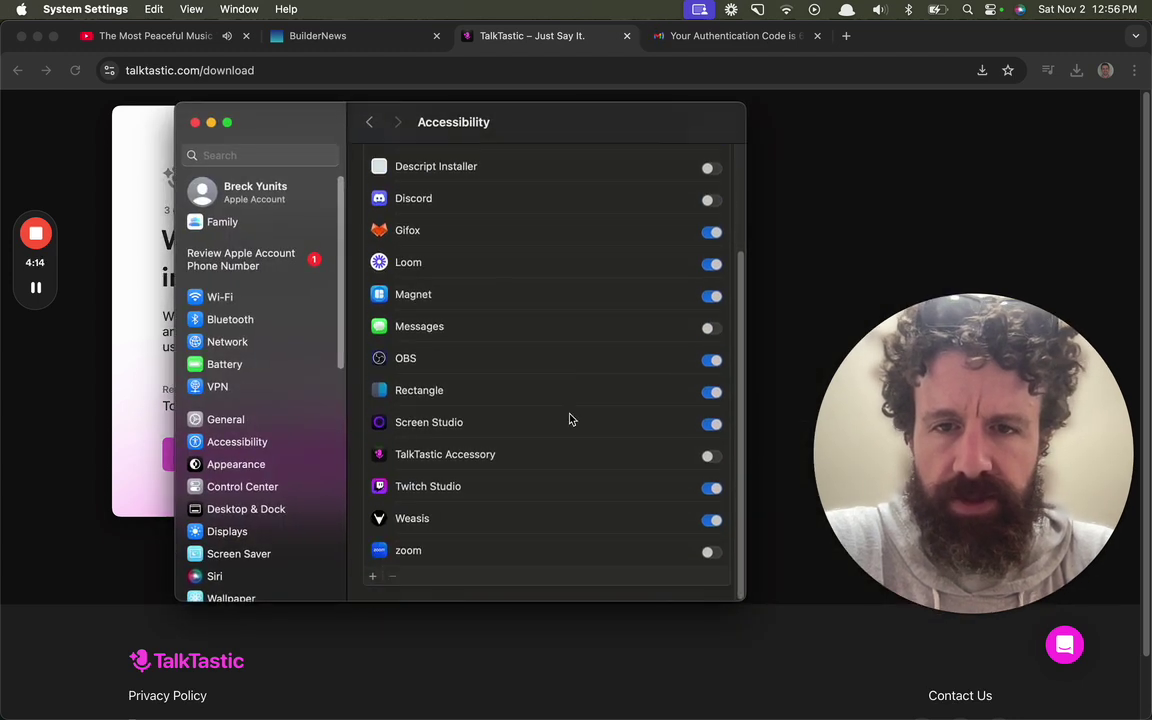
# Step: Allow TalkTastic Accessory under Accessibility and close System Settings
pyautogui.click(711, 455)
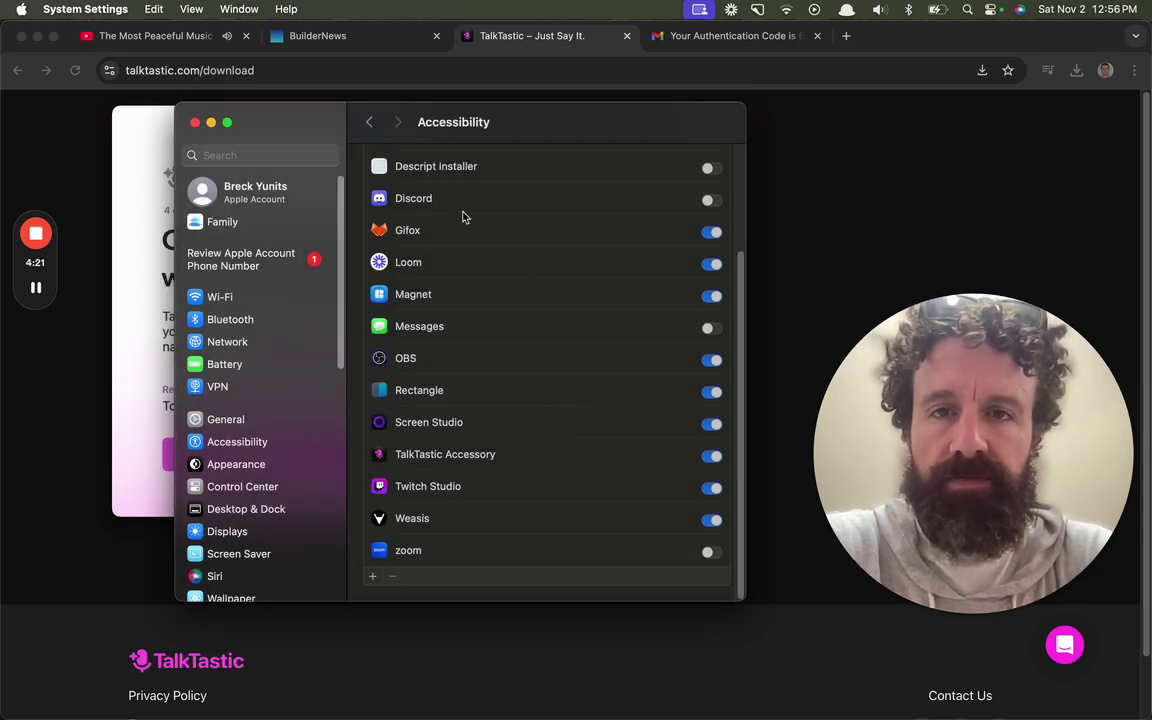
pyautogui.scroll(2, 461, 231)
pyautogui.scroll(-2, 460, 229)
pyautogui.scroll(4, 460, 229)
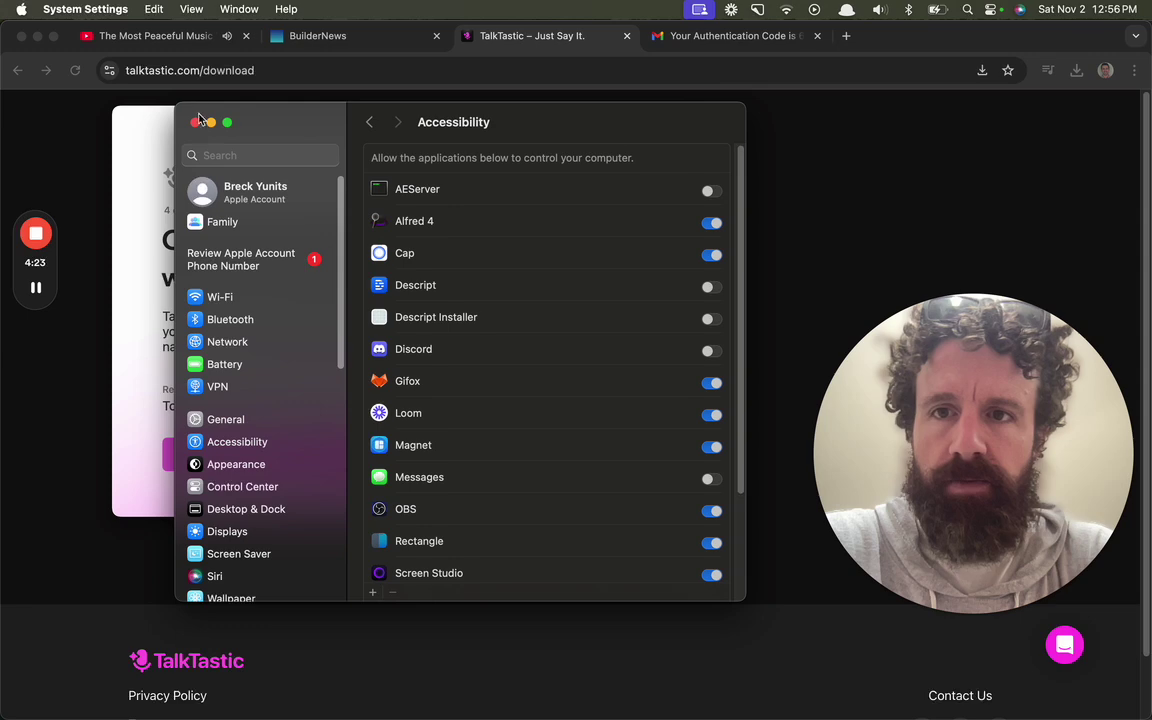
pyautogui.click(196, 124)
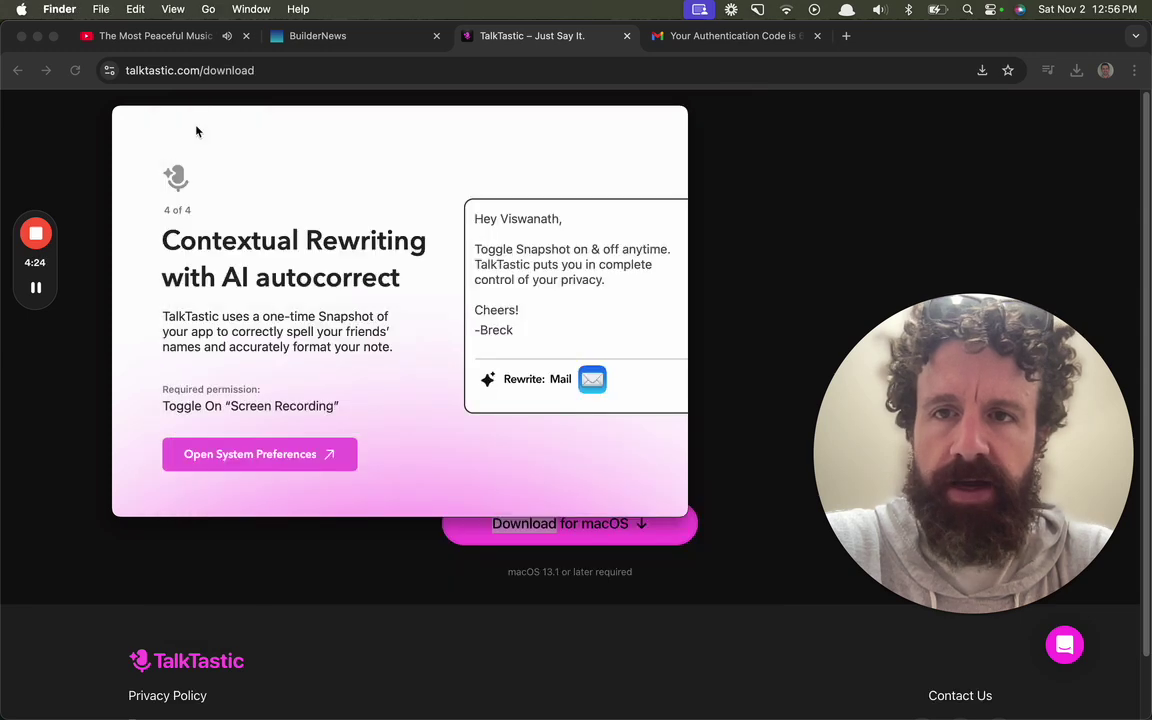
# Step: Switch on TalkTastic Accessory under Screen & System Audio Recording, choose Later, then allow other apps' data access
pyautogui.click(330, 456)
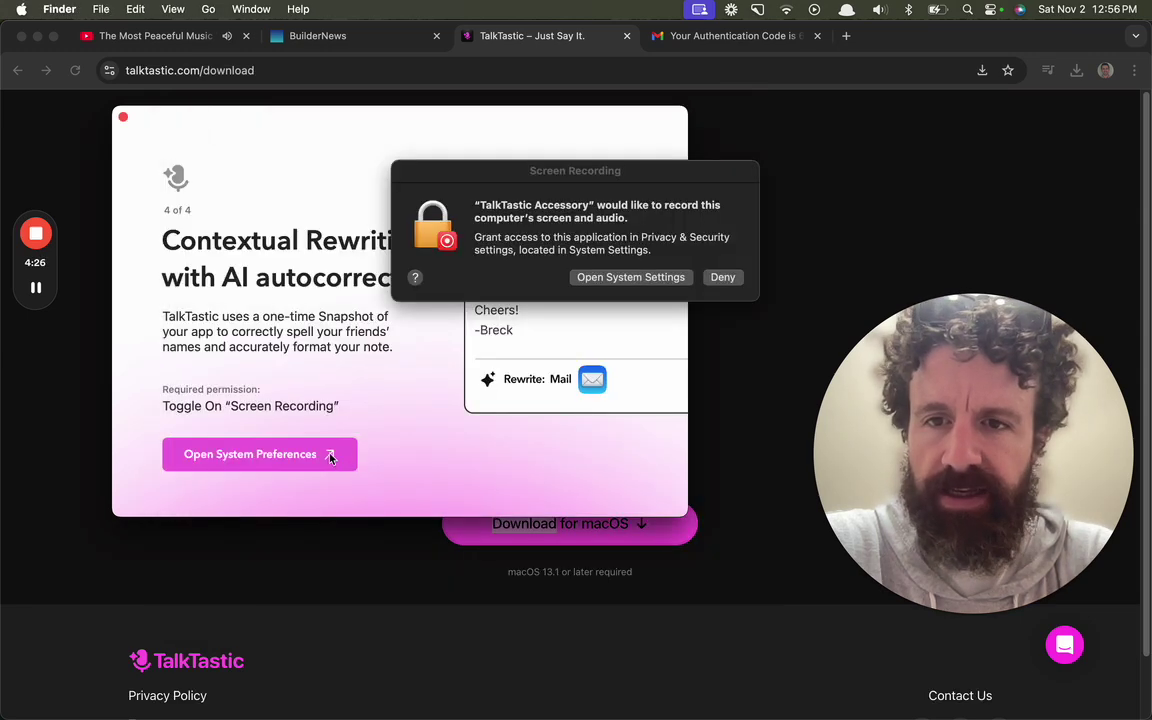
pyautogui.click(674, 280)
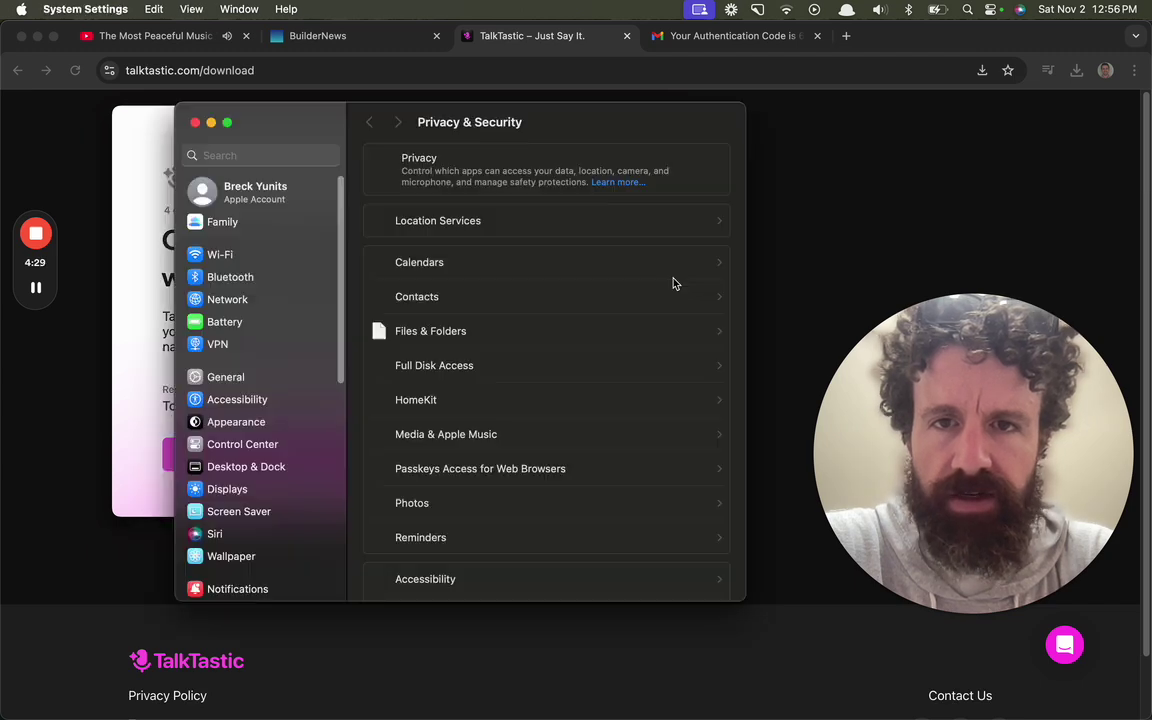
pyautogui.scroll(-1, 674, 283)
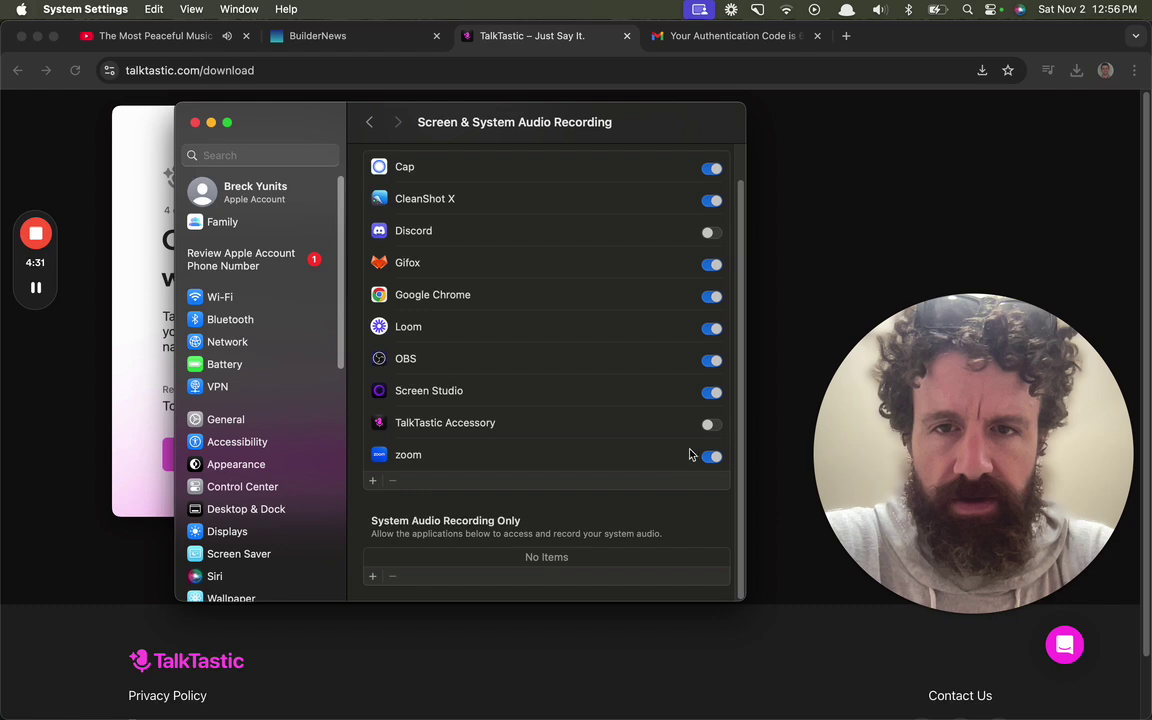
pyautogui.click(710, 425)
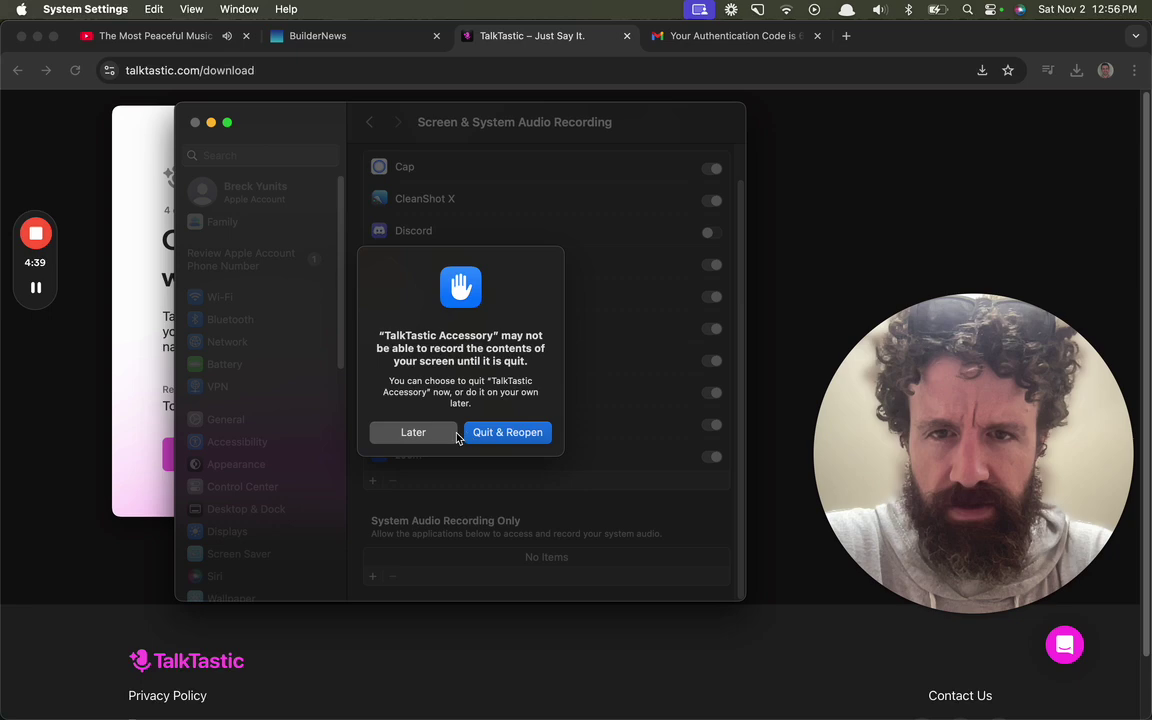
pyautogui.click(517, 443)
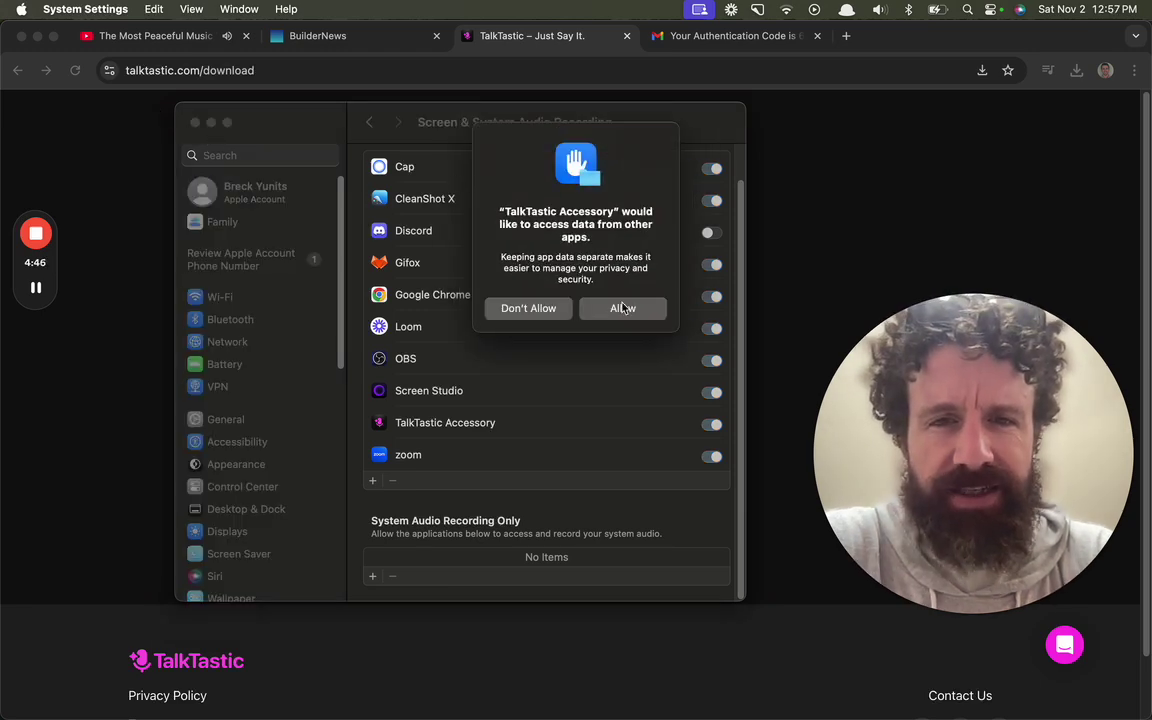
pyautogui.click(622, 308)
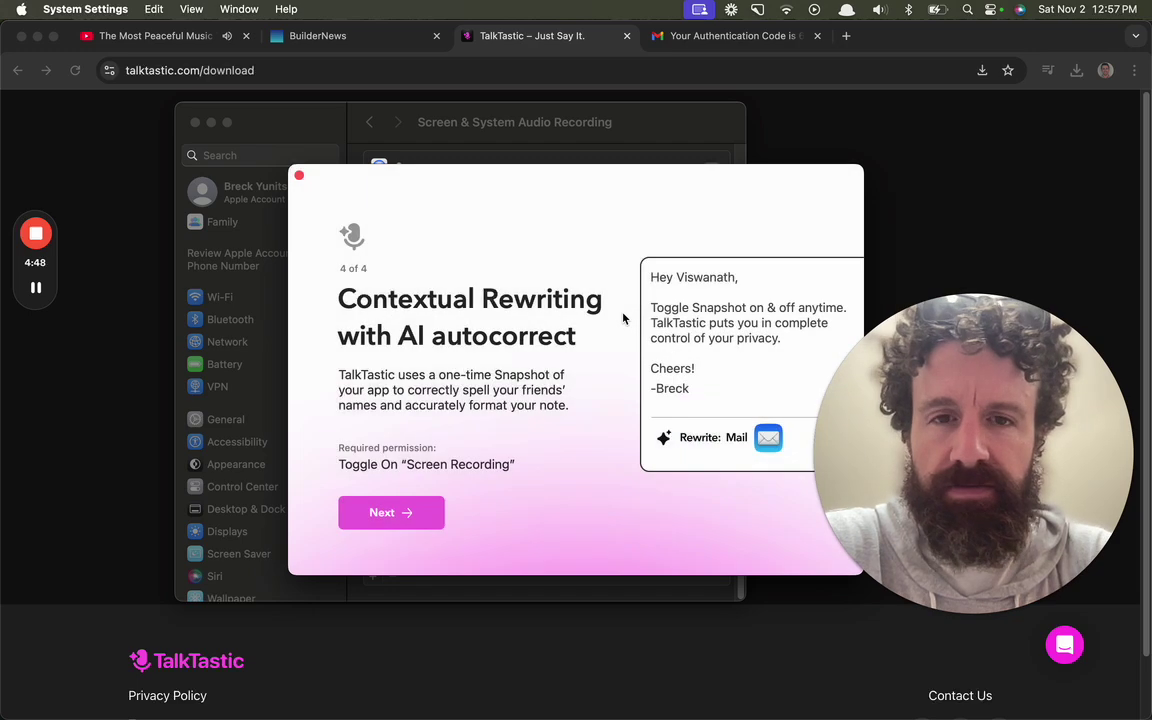
# Step: Keep the MacBook Pro Microphone and choose the Macbook with Touch Bar (built-in) keyboard
pyautogui.click(392, 511)
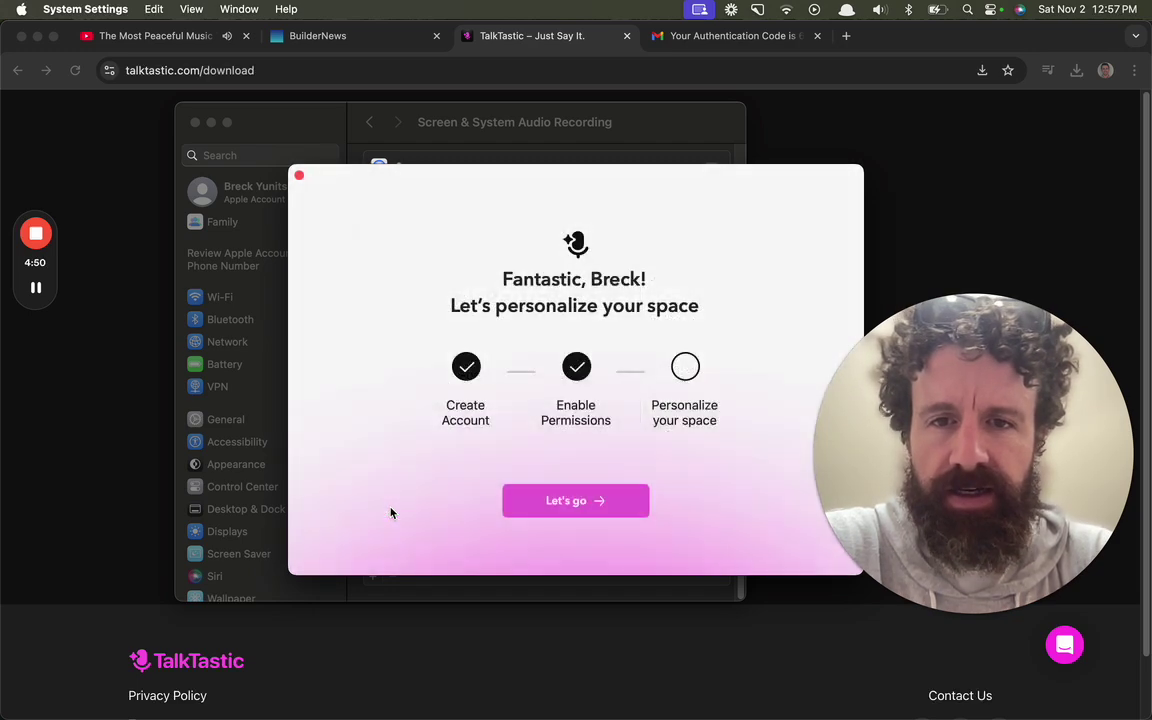
pyautogui.click(547, 509)
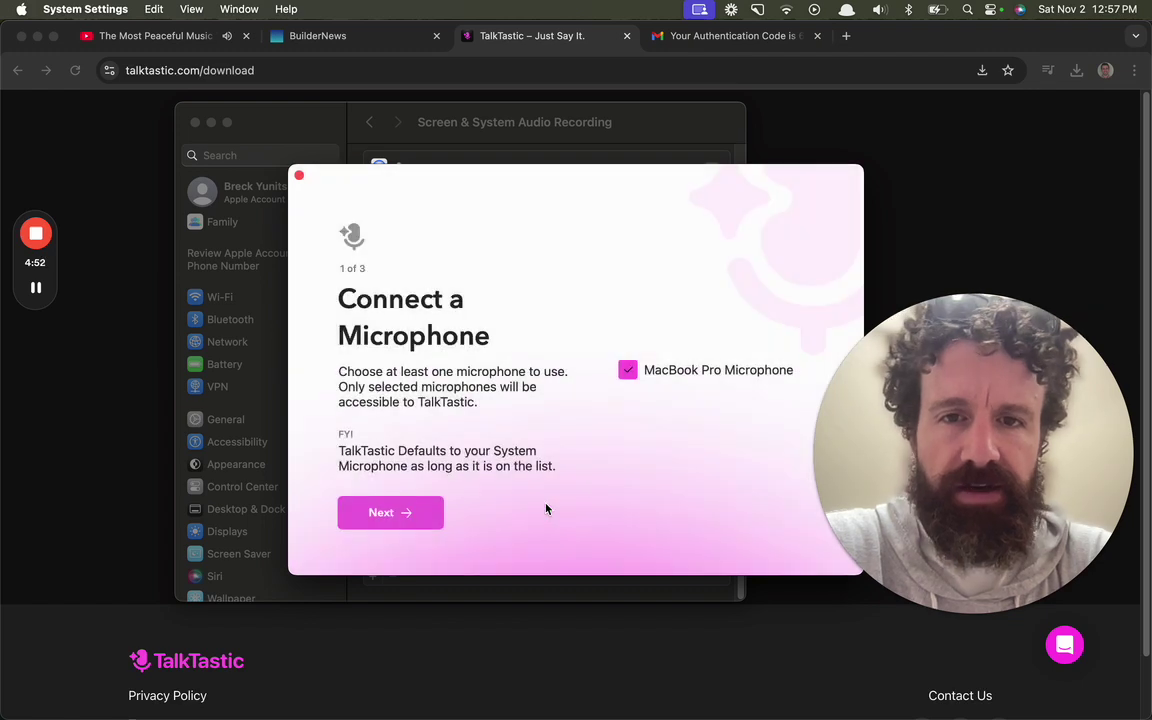
pyautogui.click(408, 514)
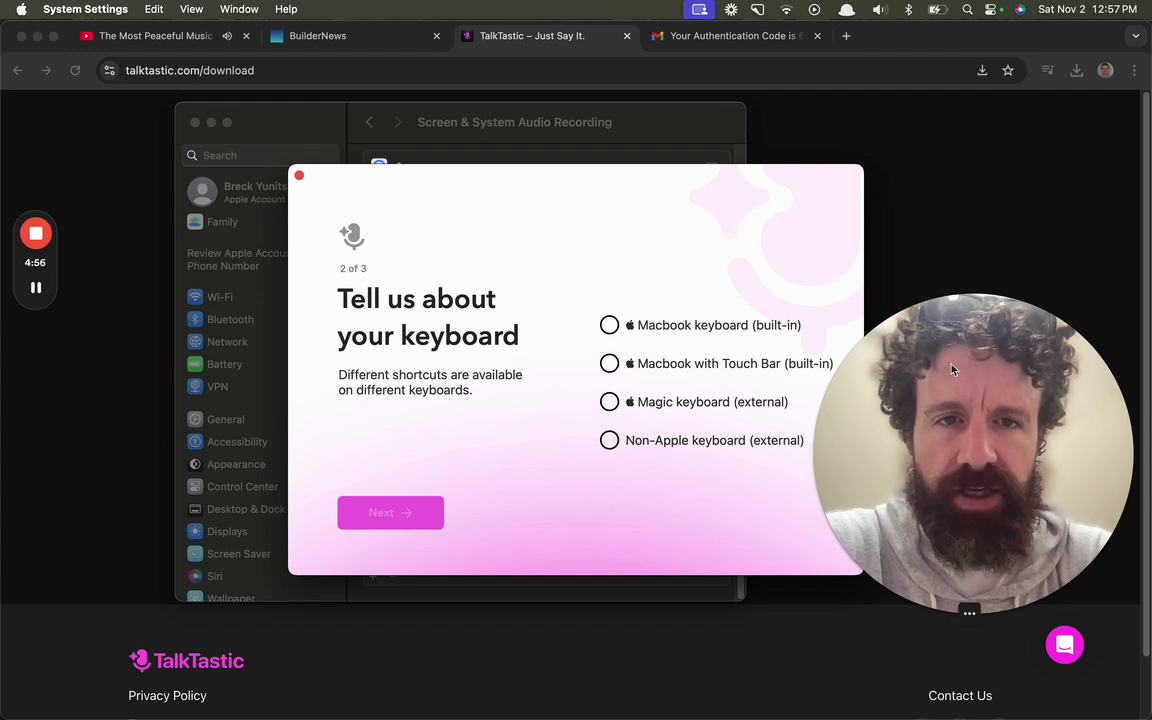
pyautogui.moveTo(1011, 458); pyautogui.dragTo(1013, 540)
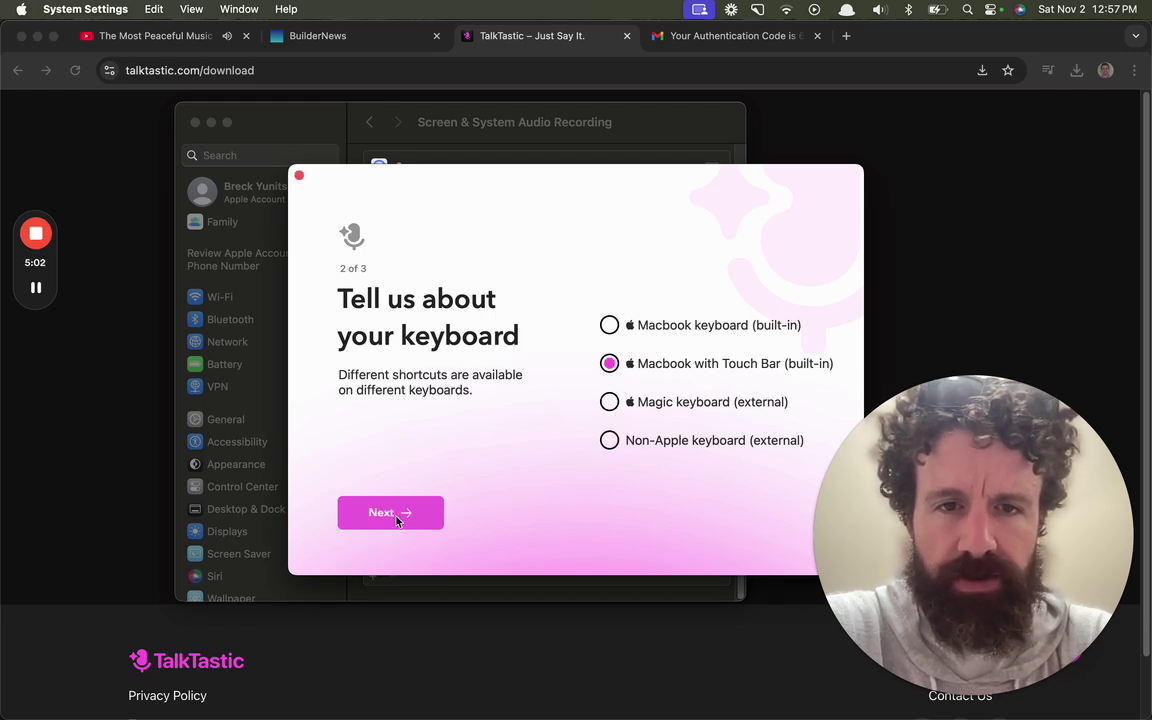
pyautogui.click(390, 514)
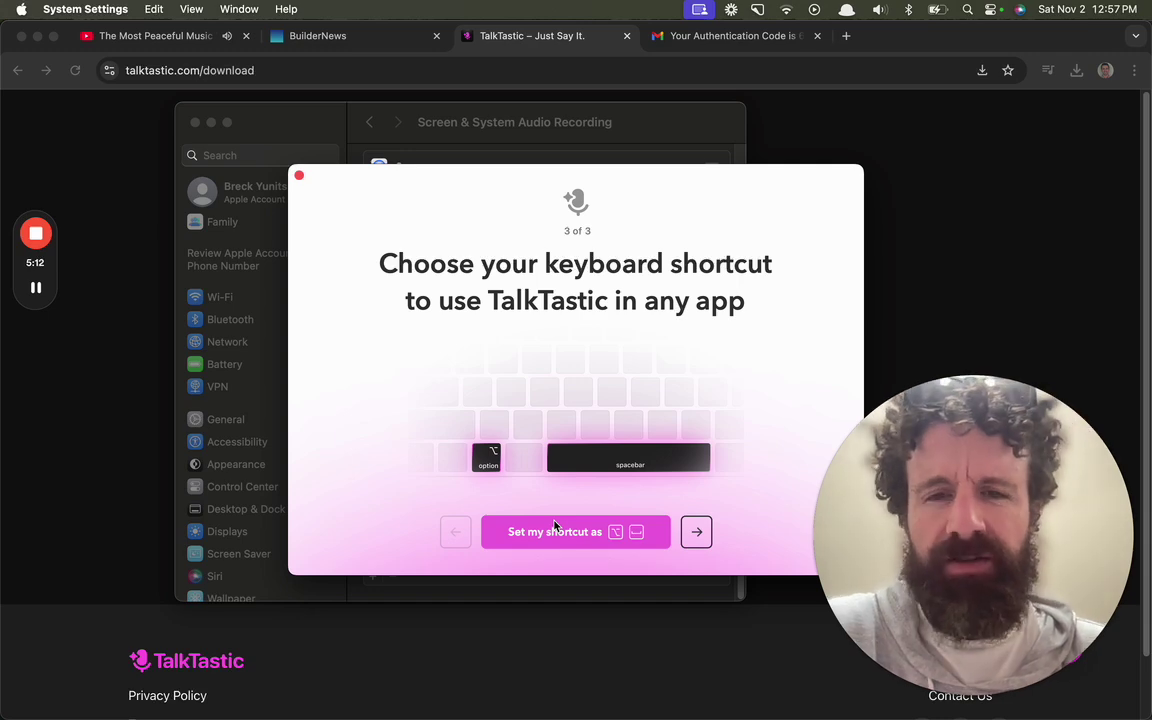
# Step: Switch to Sublime Text and open a new empty untitled file
pyautogui.press('super+Tab')
pyautogui.press('super+Tab')
pyautogui.press('super+Tab')
pyautogui.press('super+Tab')
pyautogui.press('super+Tab')
pyautogui.press('super+Tab')
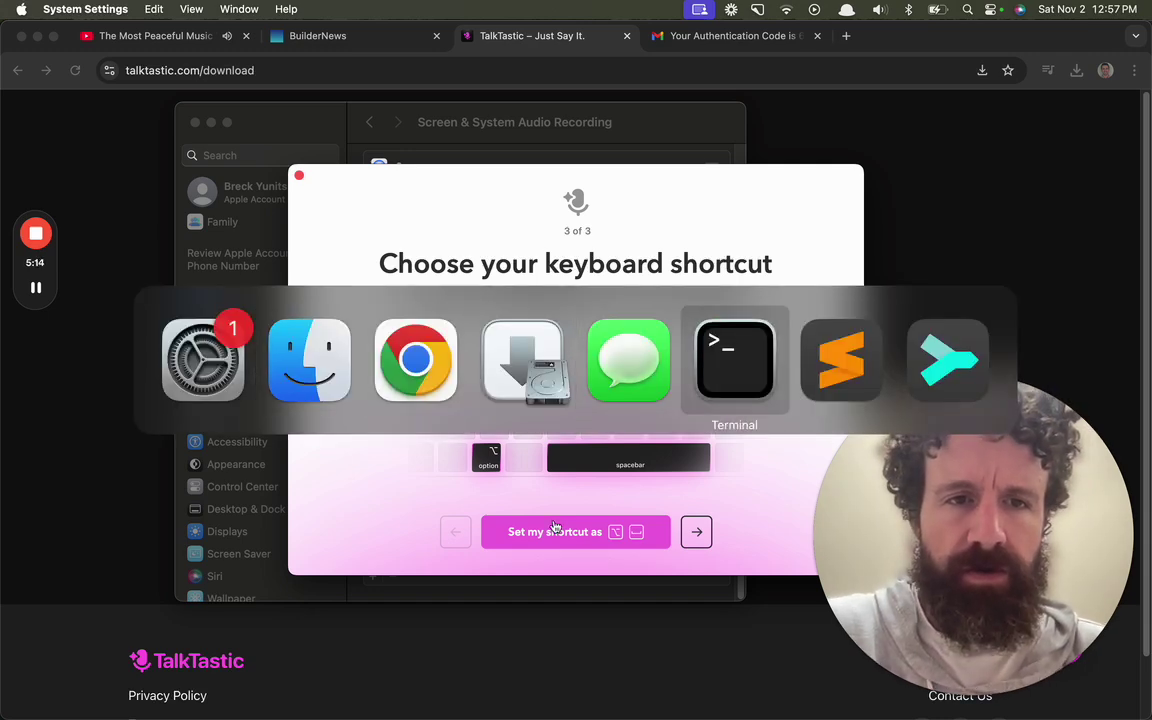
pyautogui.press('super+n')
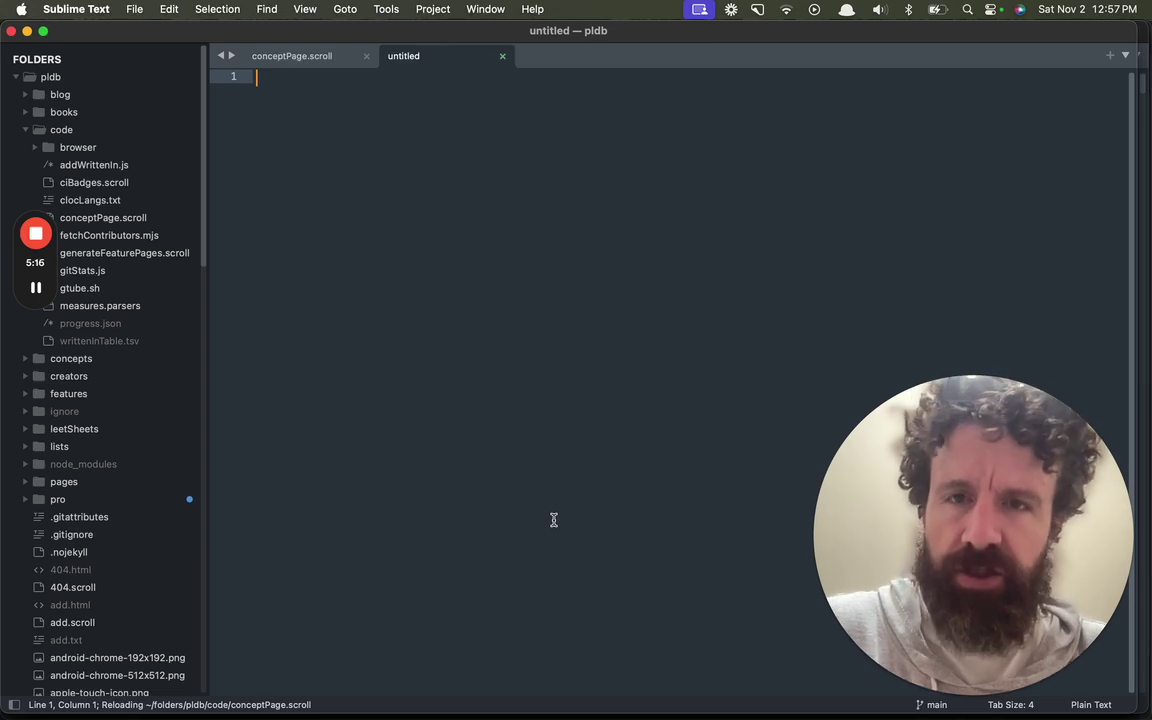
pyautogui.press('super+space')
pyautogui.press('Escape')
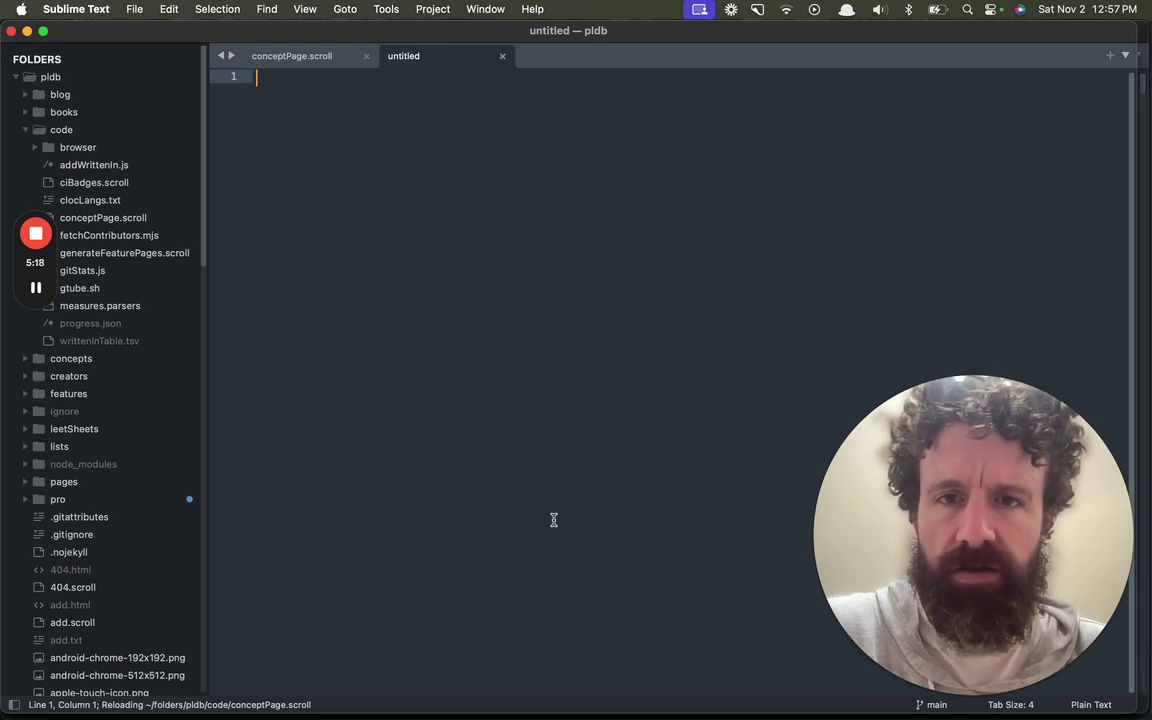
pyautogui.hotkey('alt', 'space')
pyautogui.press('Escape')
# Step: Switch back to the TalkTastic download page in Chrome
pyautogui.press('super+space')
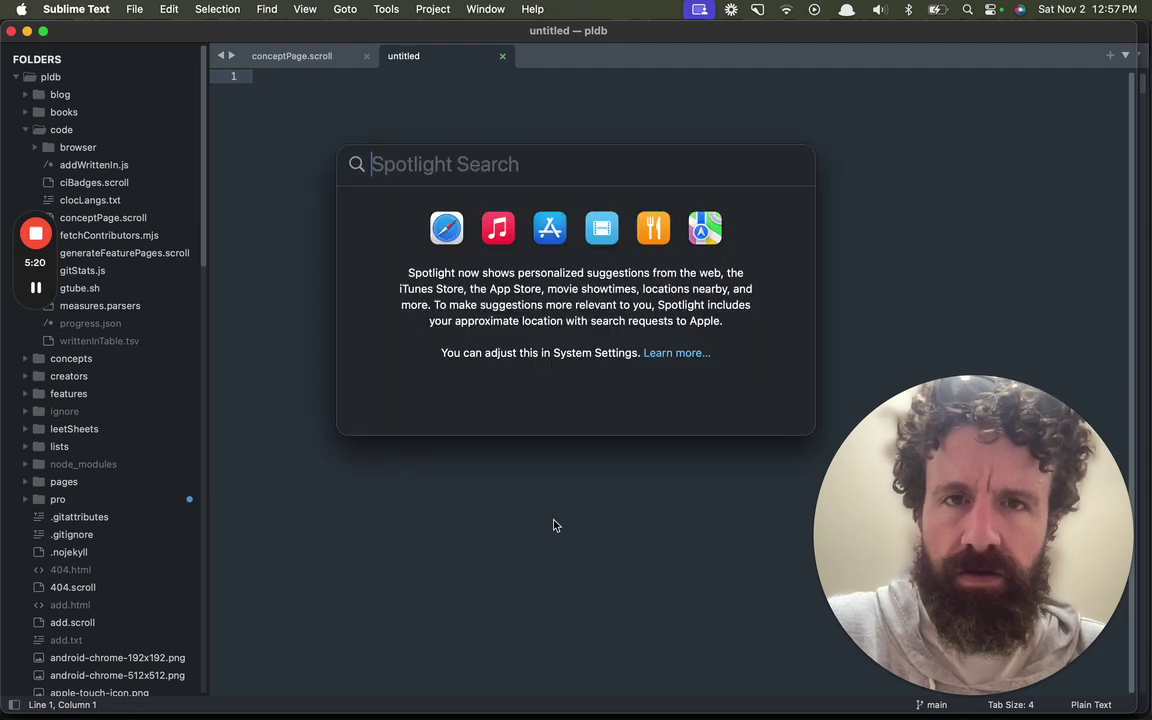
pyautogui.press('Escape')
pyautogui.press('super+Tab')
pyautogui.press('super+Tab')
pyautogui.press('super+Tab')
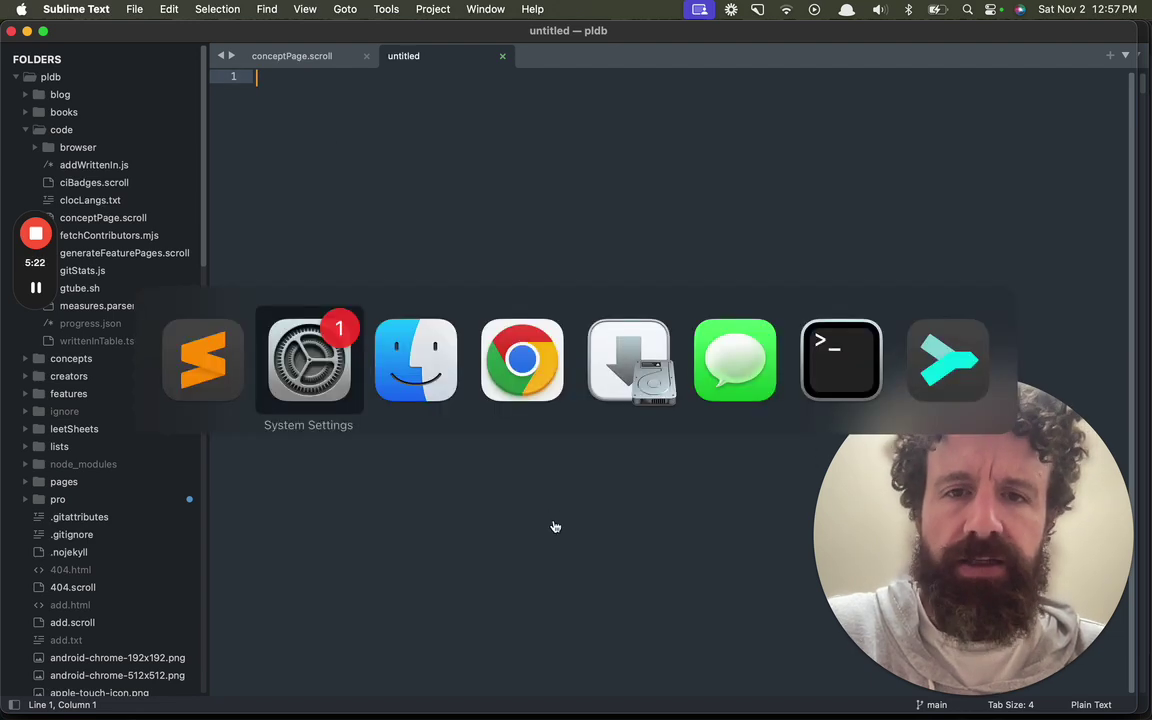
pyautogui.press('super+Tab')
pyautogui.press('super+Tab')
pyautogui.press('super+Tab')
pyautogui.press('super+Tab')
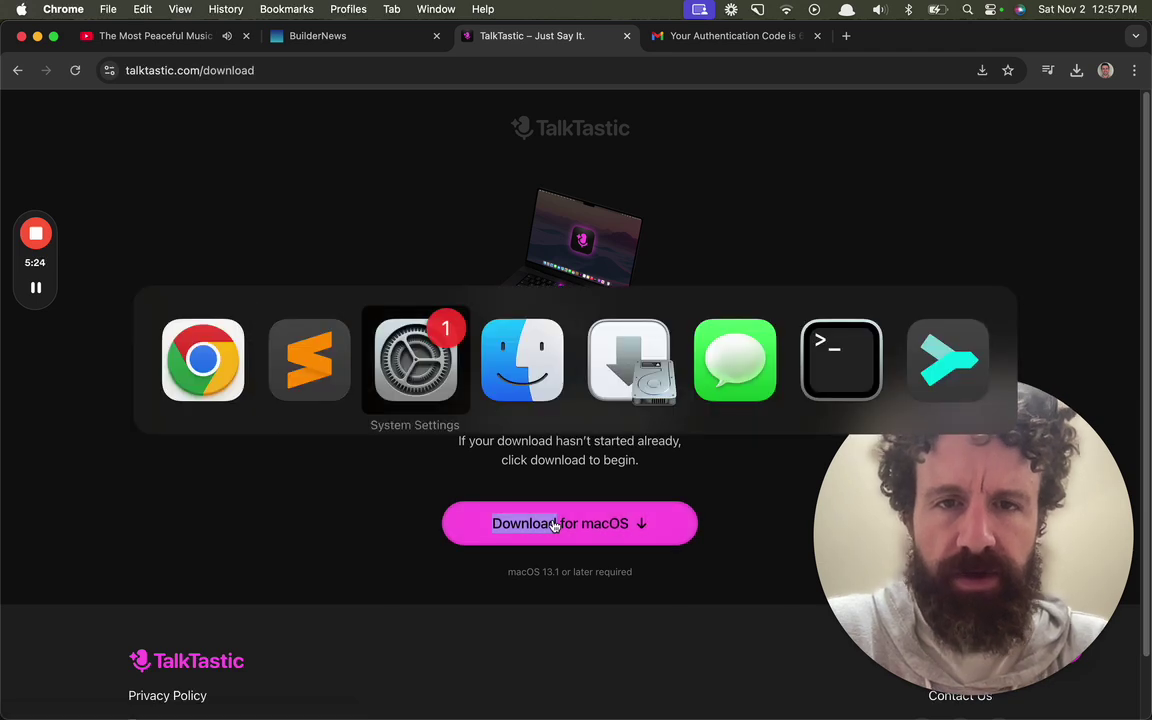
# Step: Close the completed installer and move the TalkTastic installer package to the Trash
pyautogui.click(579, 467)
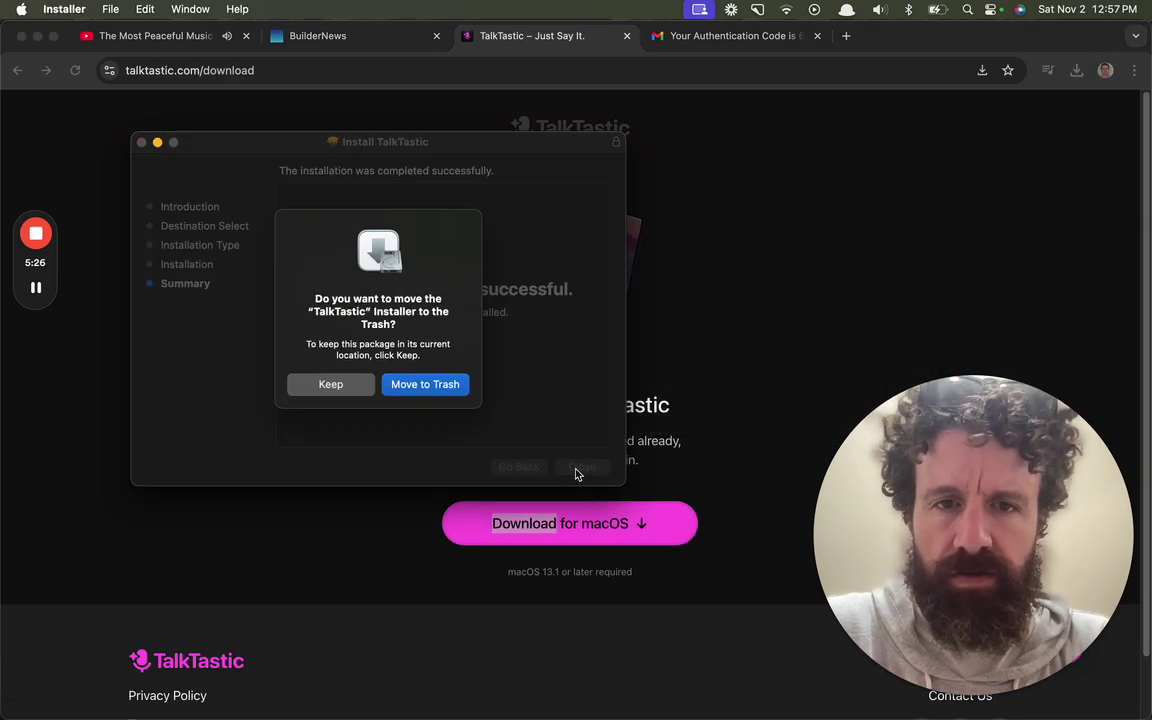
pyautogui.click(420, 386)
pyautogui.press('super+Tab')
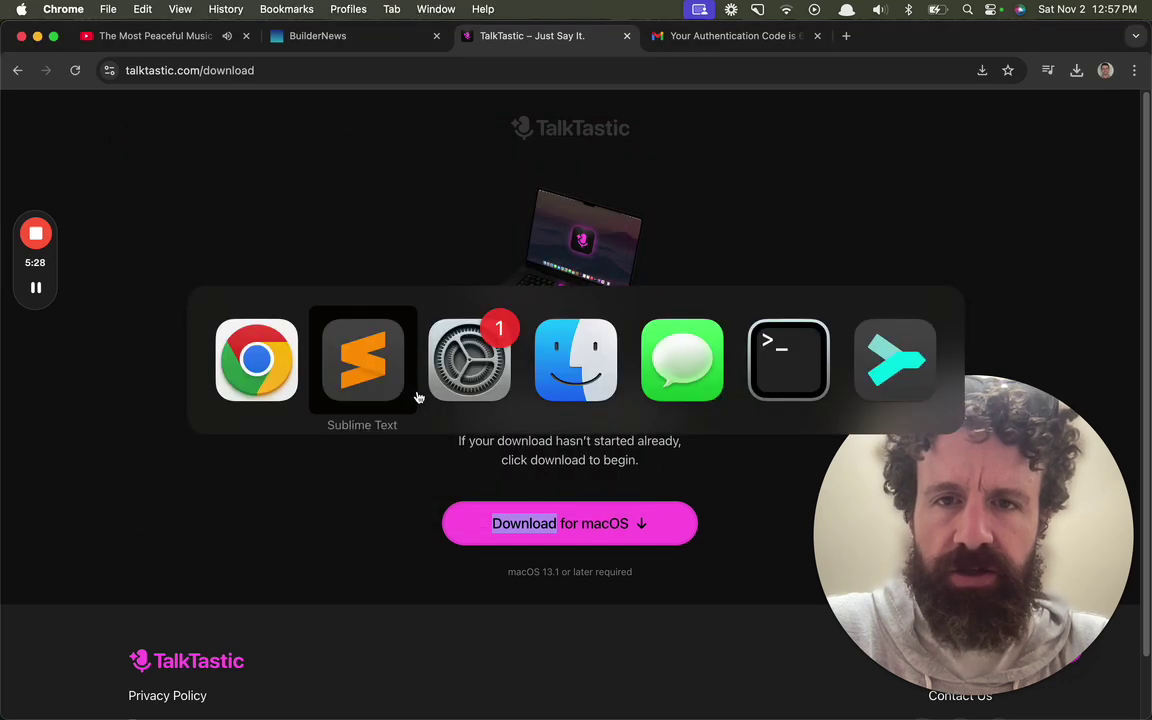
pyautogui.press('super+Tab')
pyautogui.press('super+Tab')
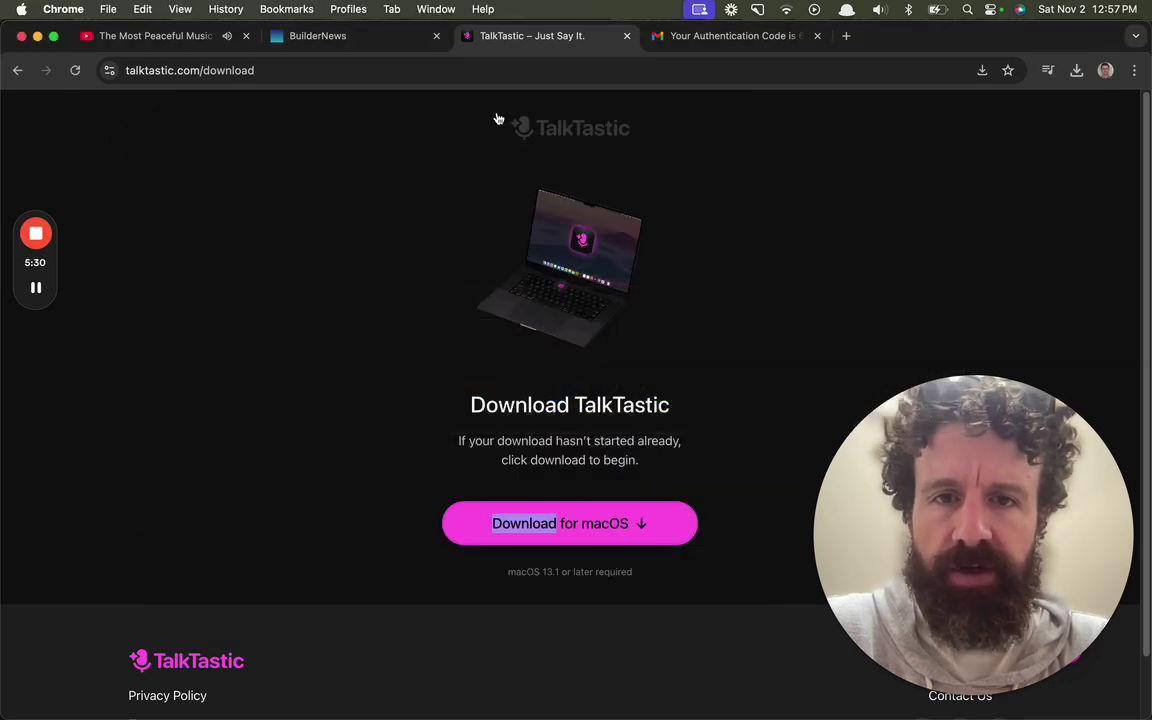
# Step: Move Chrome aside, hide Sublime Text, and drag System Settings away to reveal TalkTastic setup
pyautogui.press('super+grave')
pyautogui.press('super+grave')
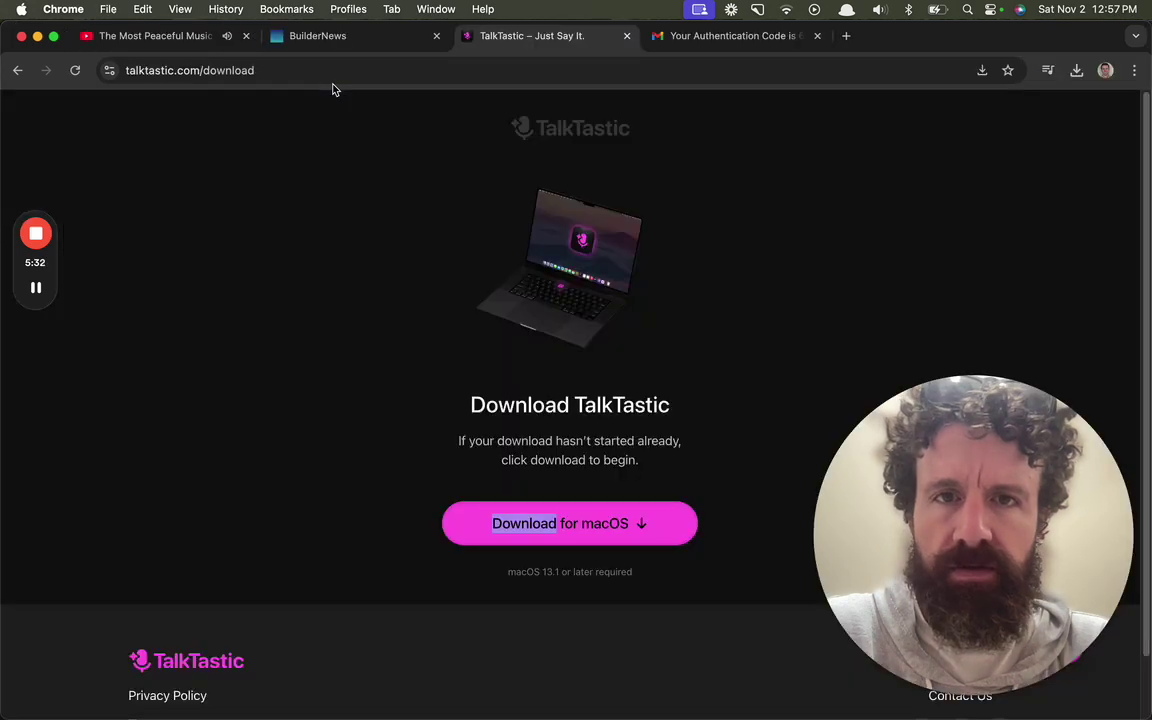
pyautogui.press('super+grave')
pyautogui.press('super+grave')
pyautogui.press('super+Tab')
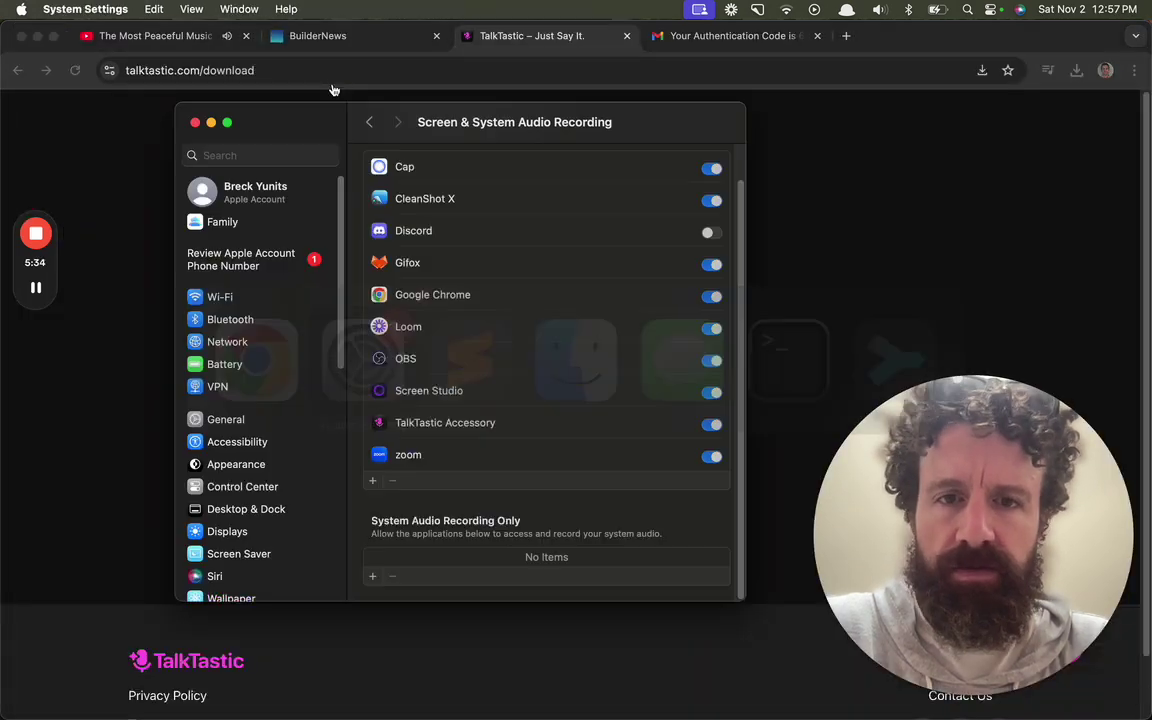
pyautogui.press('super+Tab')
pyautogui.press('super+Tab')
pyautogui.moveTo(969, 67); pyautogui.dragTo(776, 507)
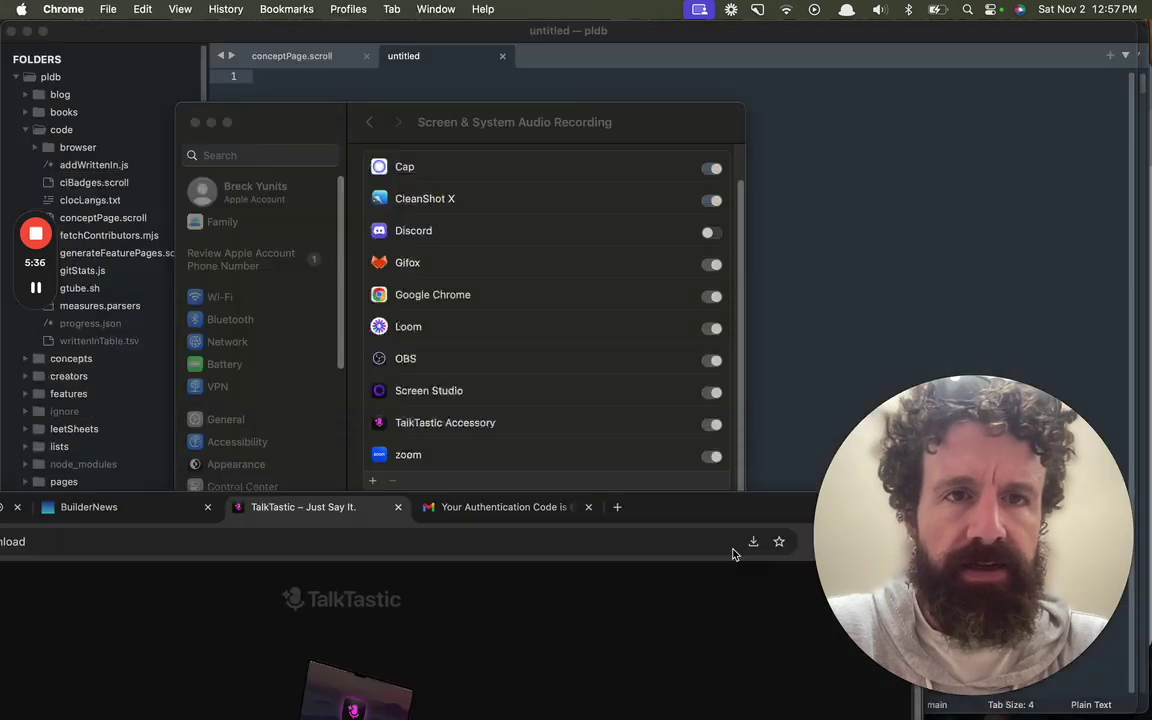
pyautogui.click(1000, 211)
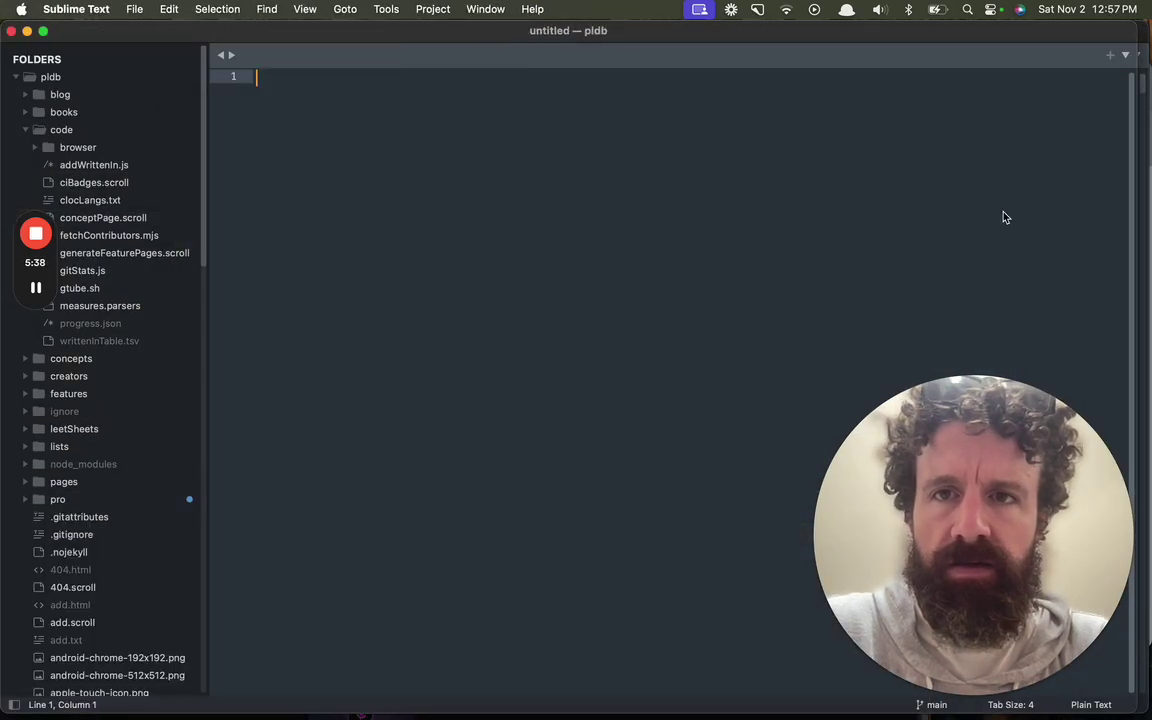
pyautogui.press('super+grave')
pyautogui.press('super+grave')
pyautogui.press('super+grave')
pyautogui.press('super+grave')
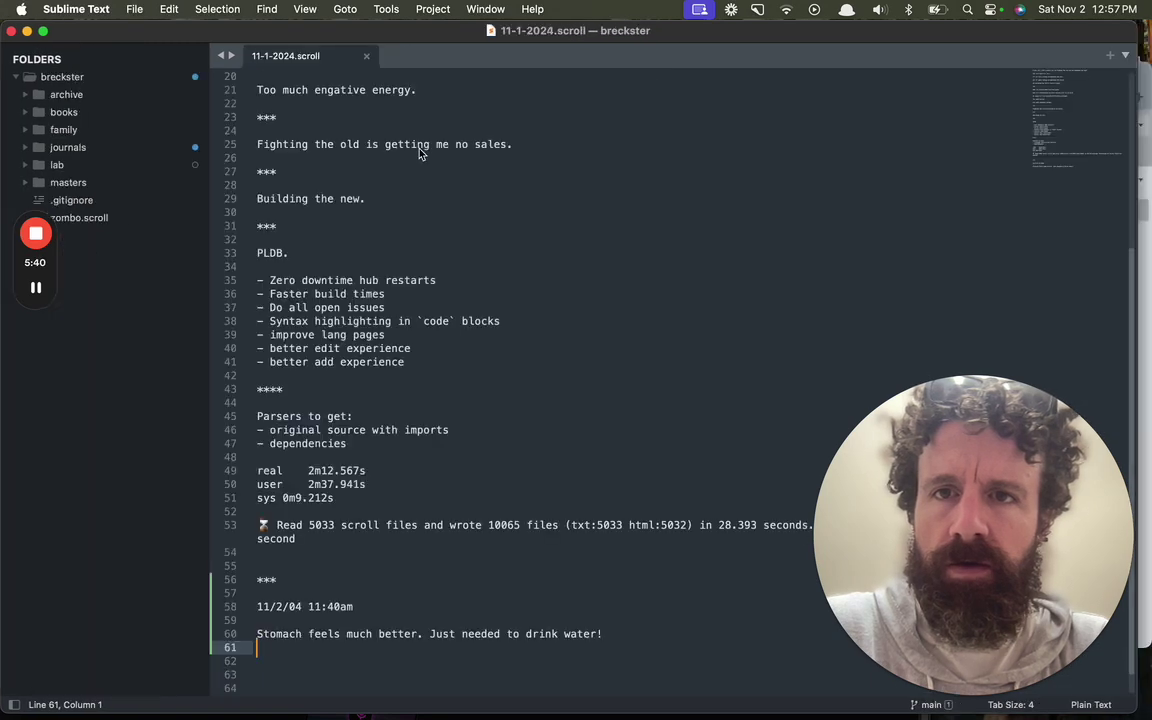
pyautogui.press('super+m')
pyautogui.moveTo(487, 131); pyautogui.dragTo(590, 477)
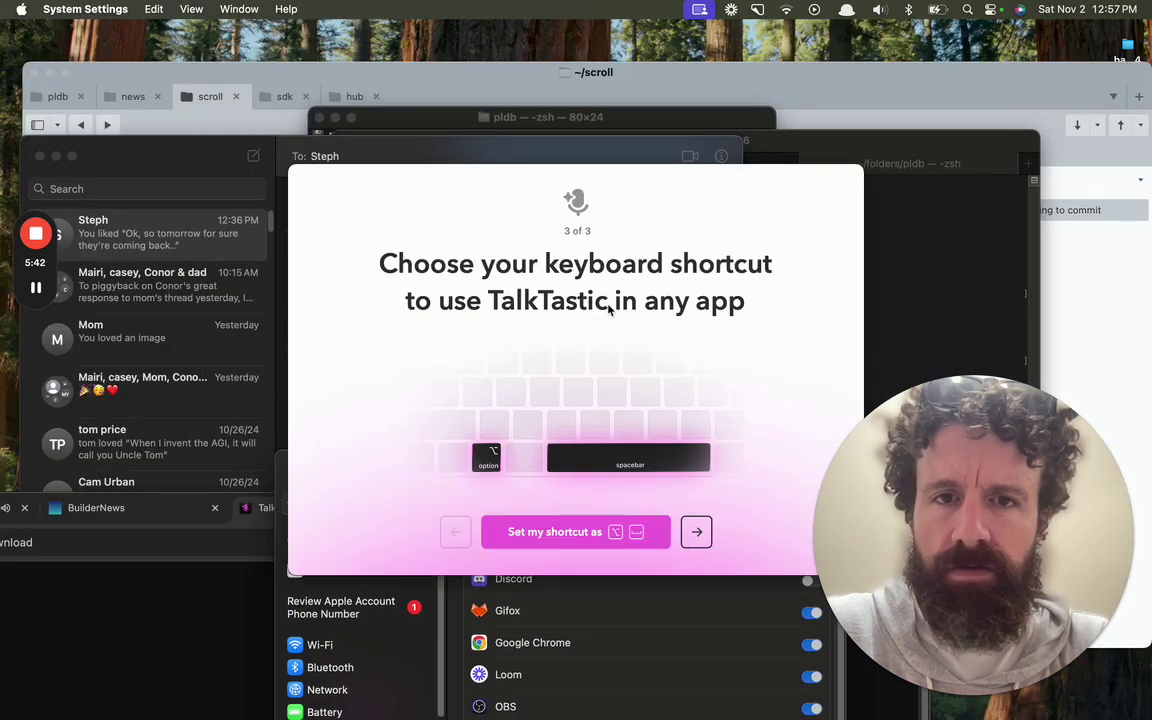
# Step: Finish TalkTastic setup with the suggested Control+Space shortcut and close Messages
pyautogui.click(697, 534)
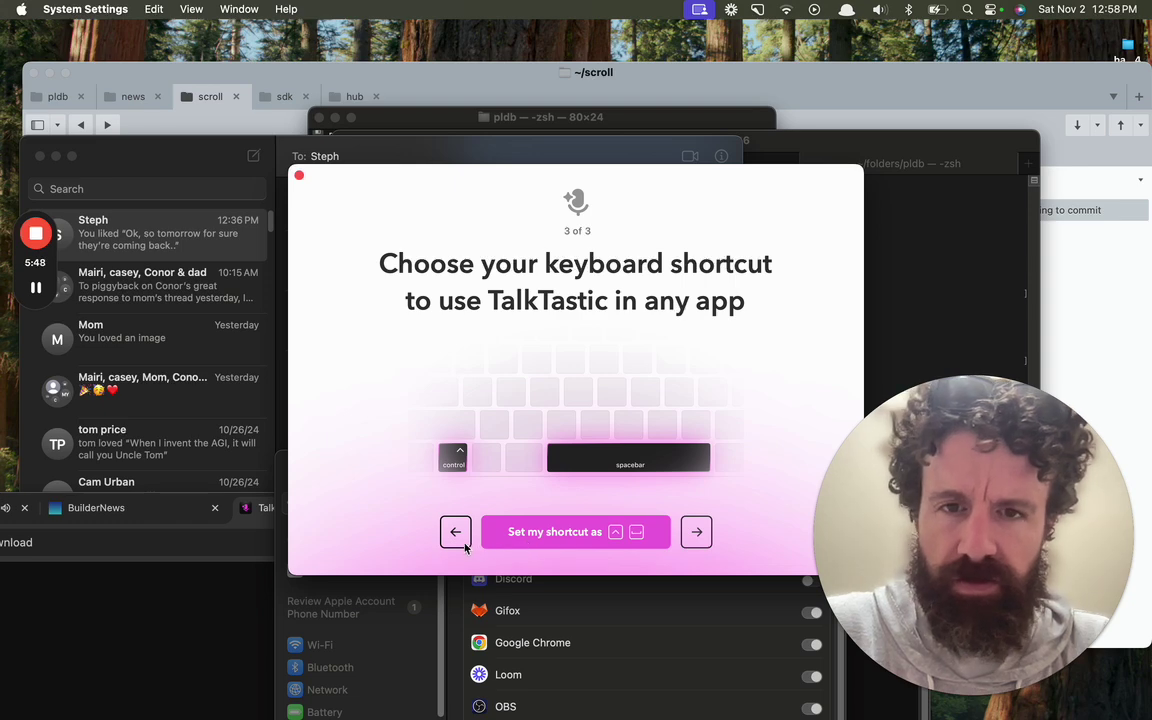
pyautogui.click(584, 544)
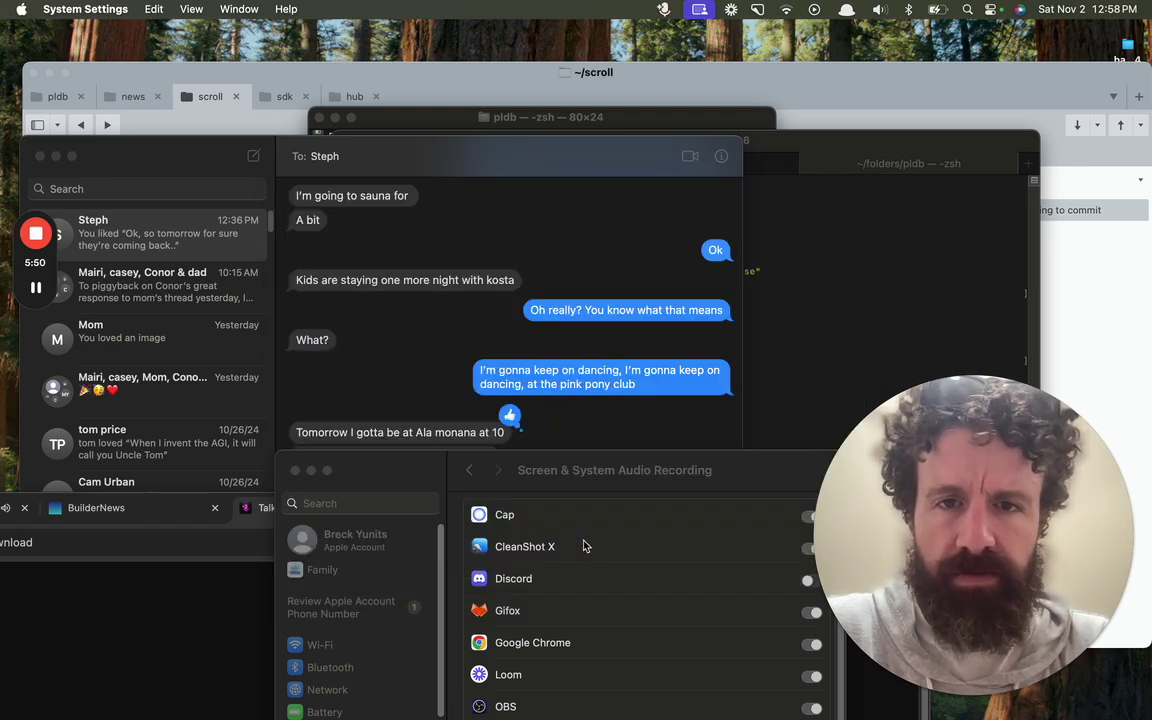
pyautogui.click(40, 157)
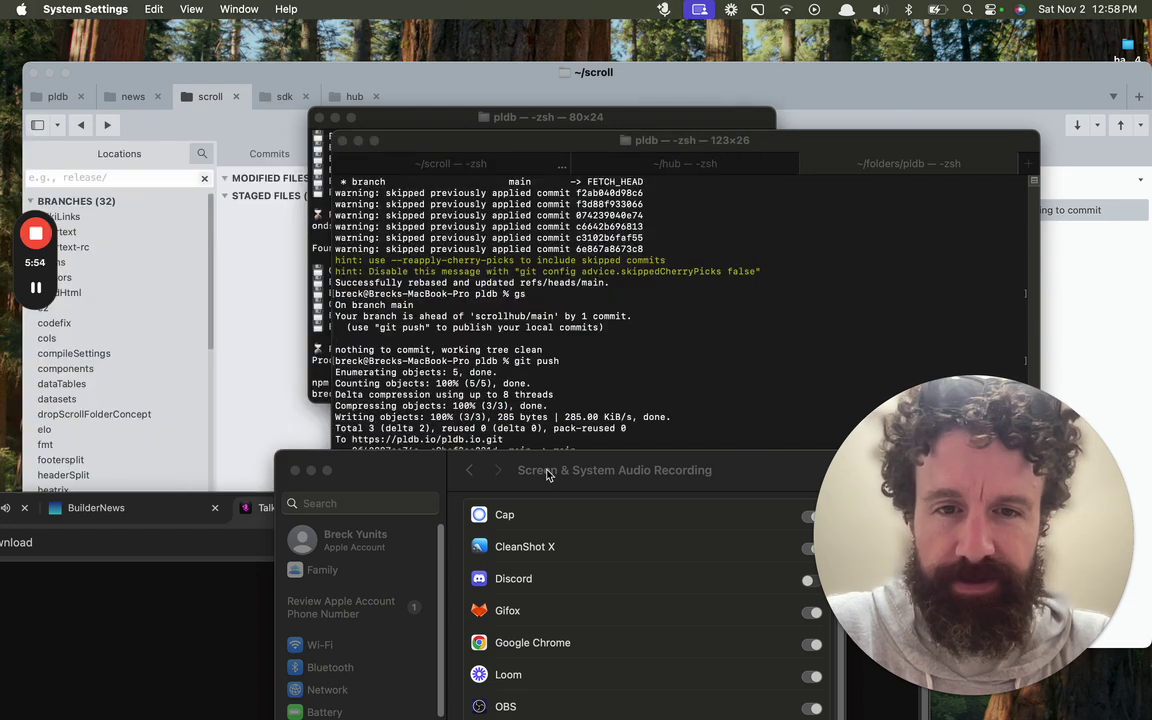
# Step: Close System Settings and the Terminal windows, leaving Chrome's download page in front
pyautogui.moveTo(547, 476); pyautogui.dragTo(365, 166)
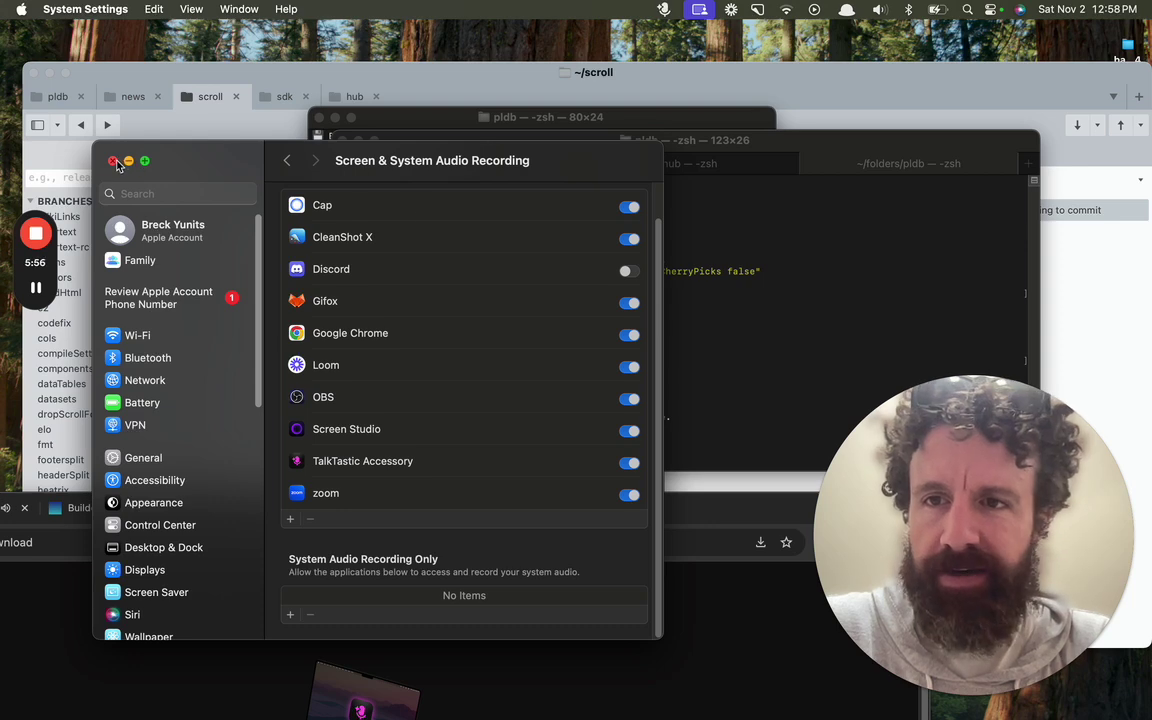
pyautogui.click(113, 161)
pyautogui.click(537, 312)
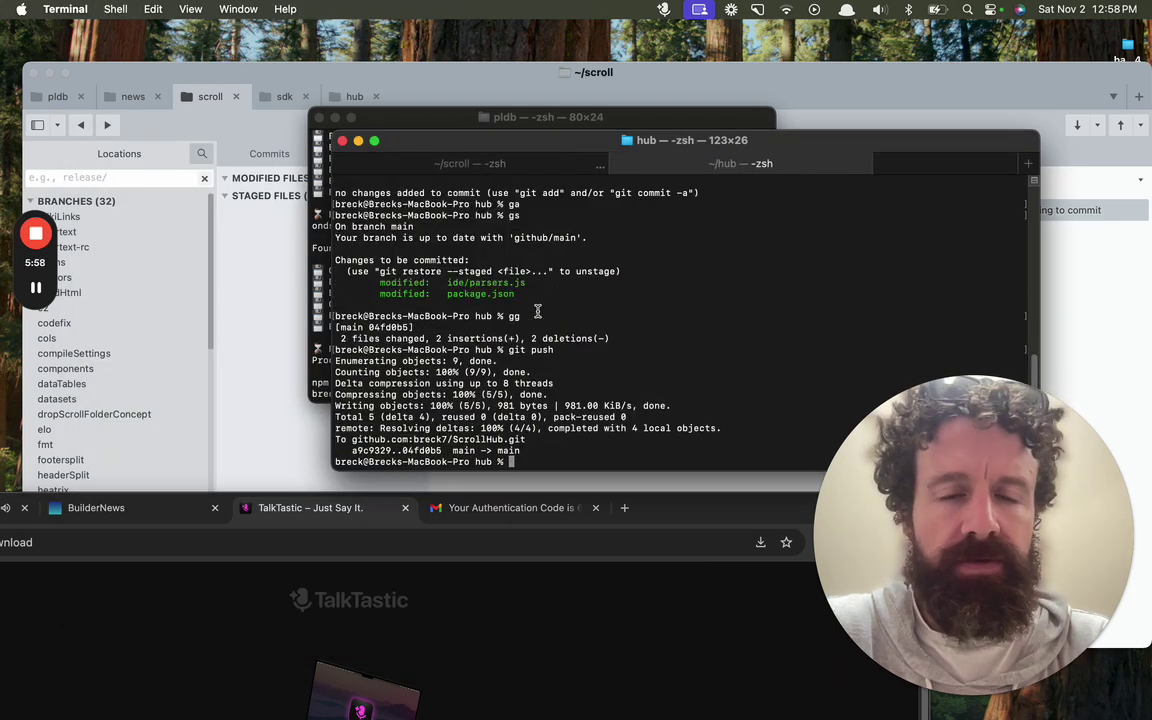
pyautogui.press('super+w')
pyautogui.press('super+w')
pyautogui.press('super+w')
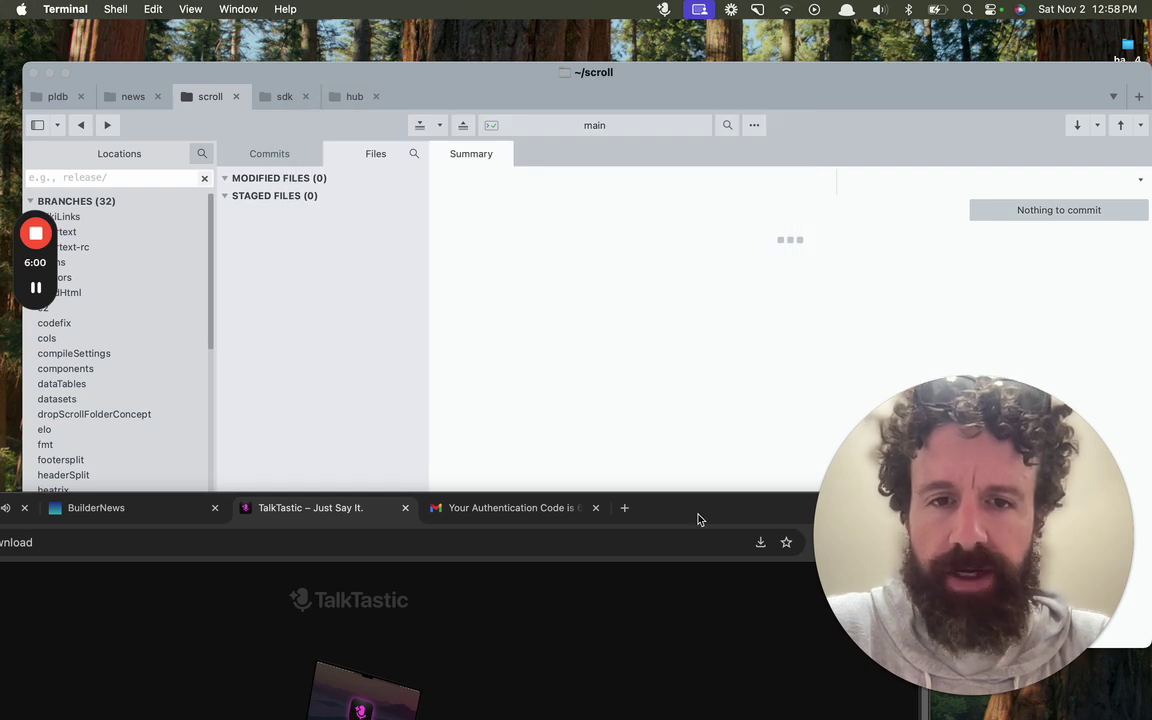
pyautogui.moveTo(699, 519); pyautogui.dragTo(882, 474)
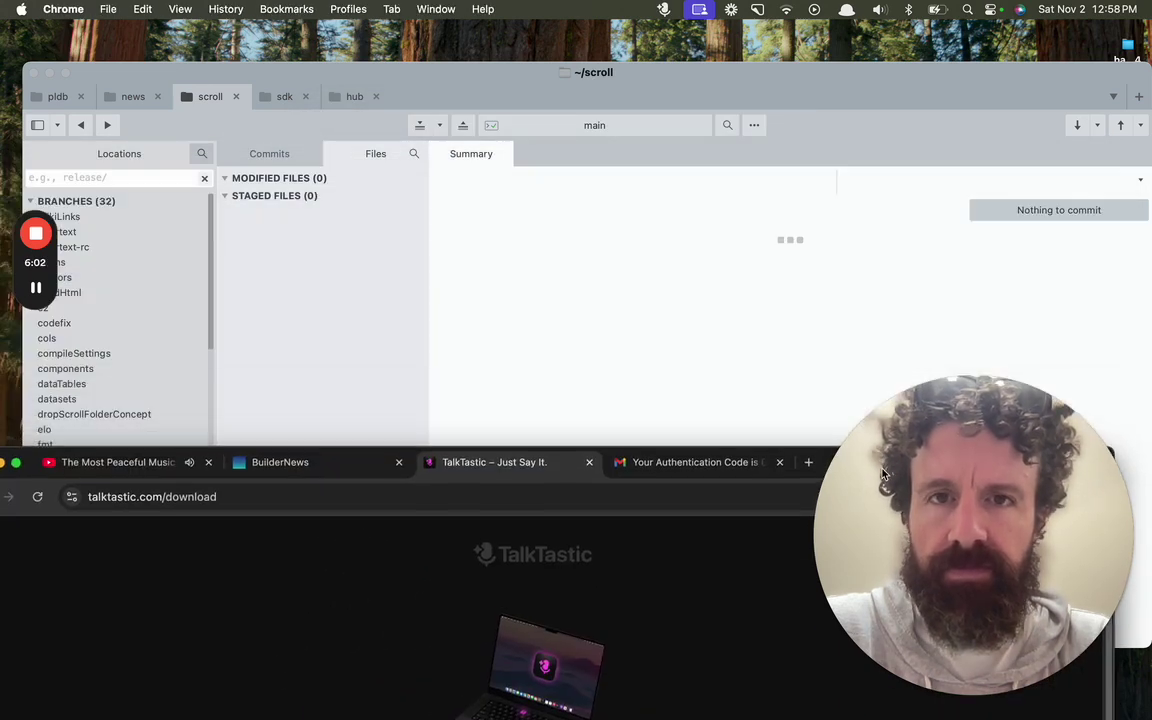
# Step: Hide the git client and move the Chrome window to the top of the screen
pyautogui.press('super+alt+h')
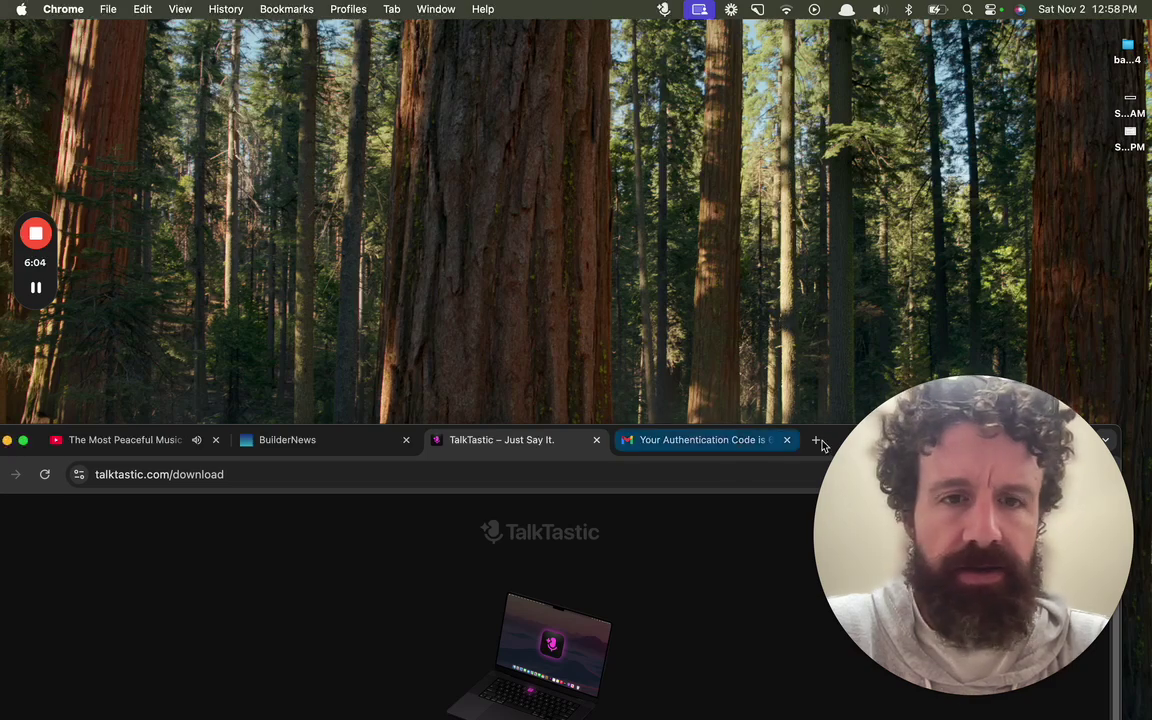
pyautogui.moveTo(1049, 502); pyautogui.dragTo(1015, 502)
pyautogui.moveTo(1073, 440); pyautogui.dragTo(1100, 420)
pyautogui.moveTo(1008, 435); pyautogui.dragTo(866, 201)
pyautogui.moveTo(1041, 452); pyautogui.dragTo(1093, 95)
# Step: In a new Terminal window, run 'cd hub' and 'subl .', then start a TalkTastic dictation
pyautogui.press('super+Tab')
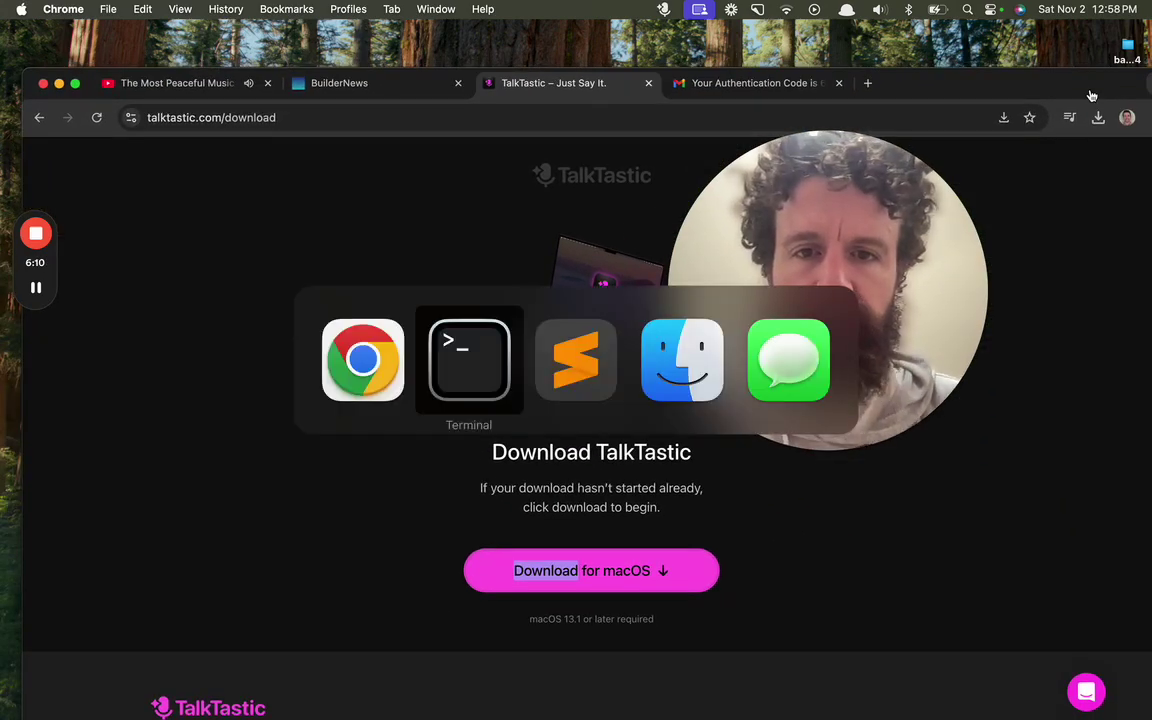
pyautogui.press('super+n')
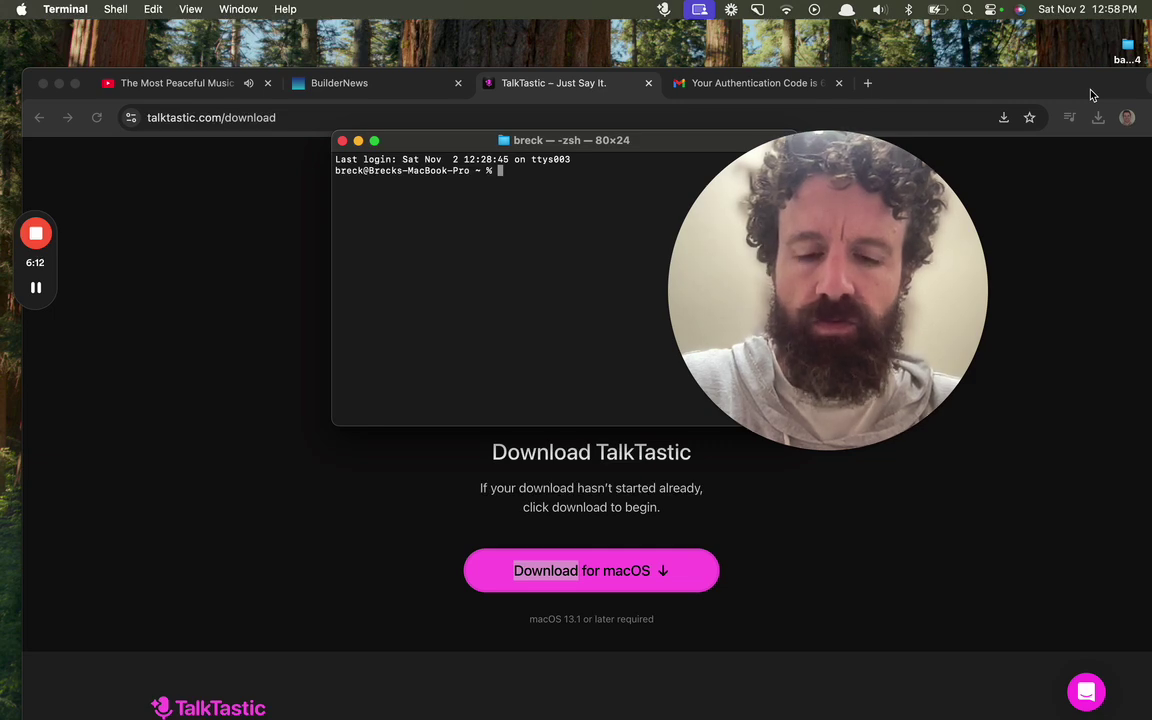
pyautogui.write('cd hub')
pyautogui.press('Return')
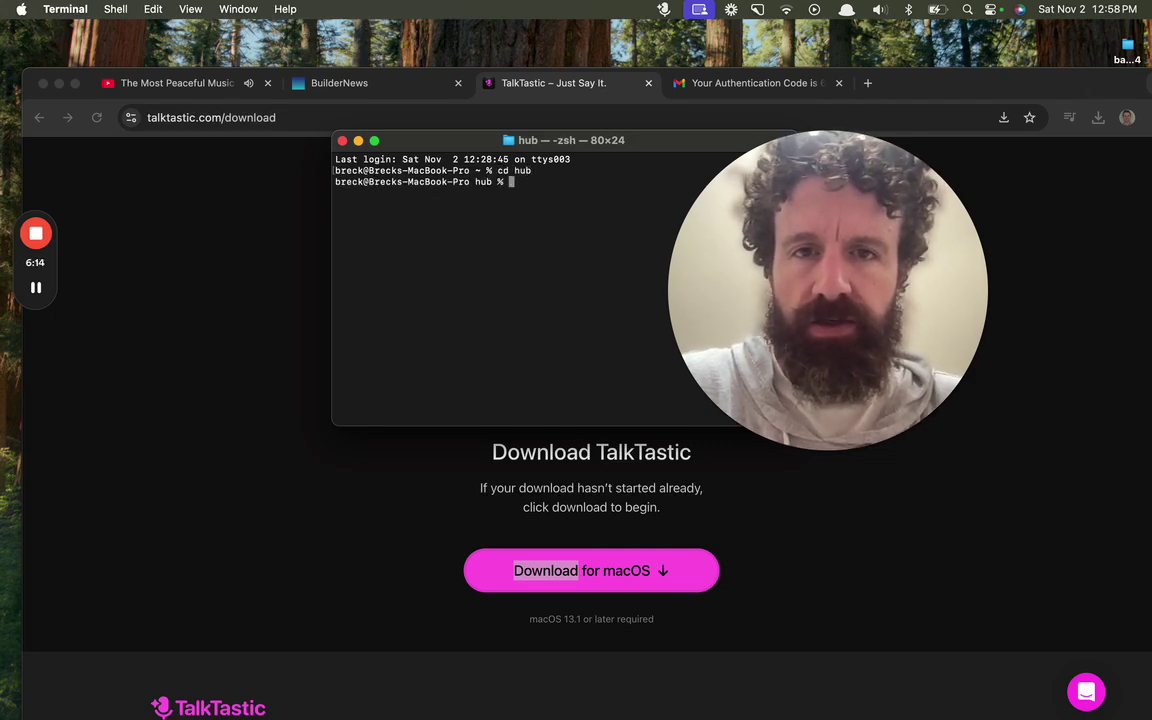
pyautogui.write('subl .')
pyautogui.press('Return')
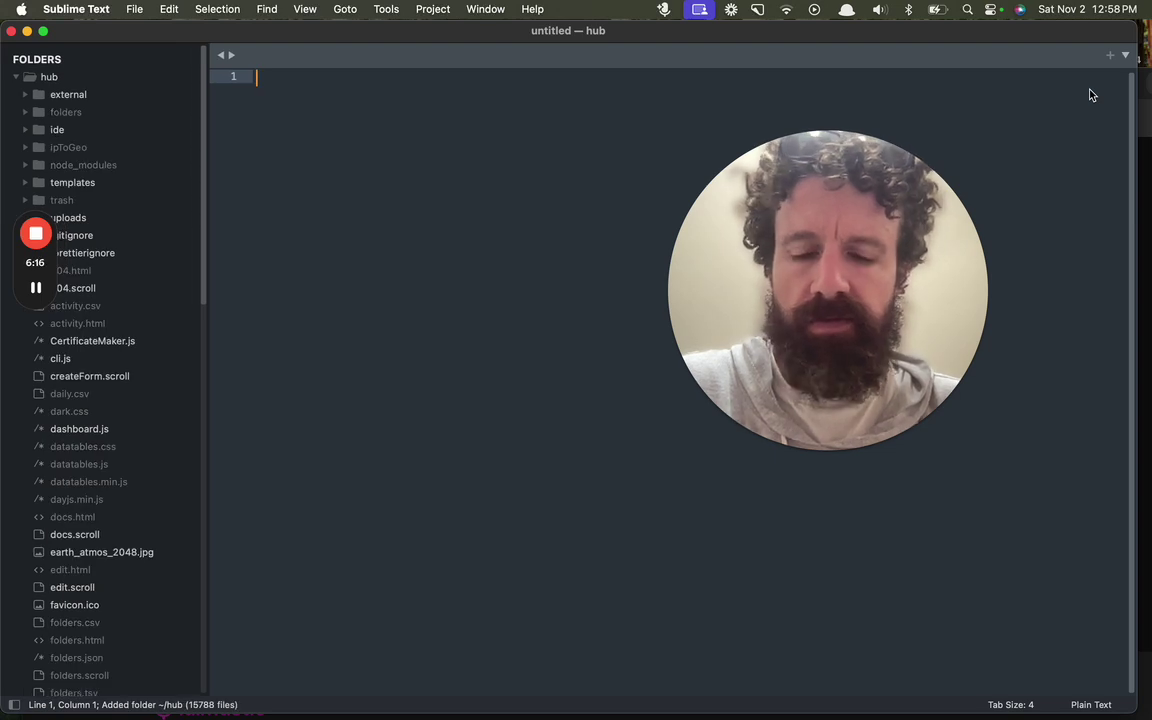
pyautogui.press('super+space')
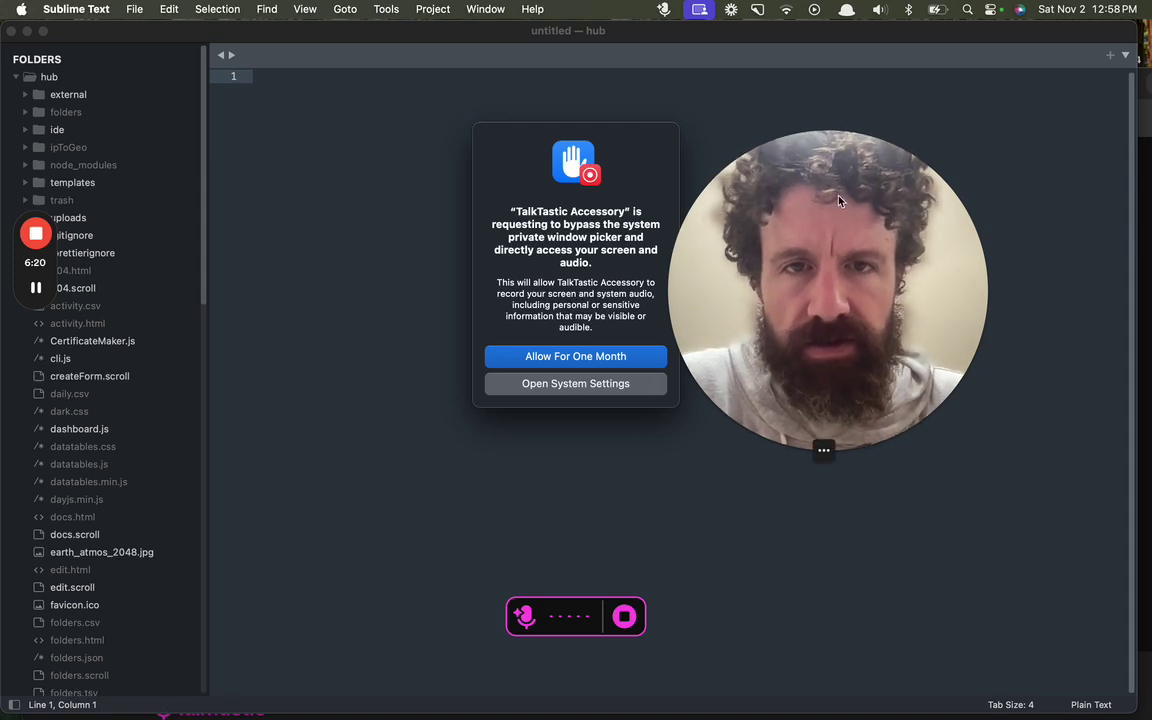
# Step: Allow TalkTastic screen and audio access for one month, discard the empty dictation, and dictate again
pyautogui.click(620, 357)
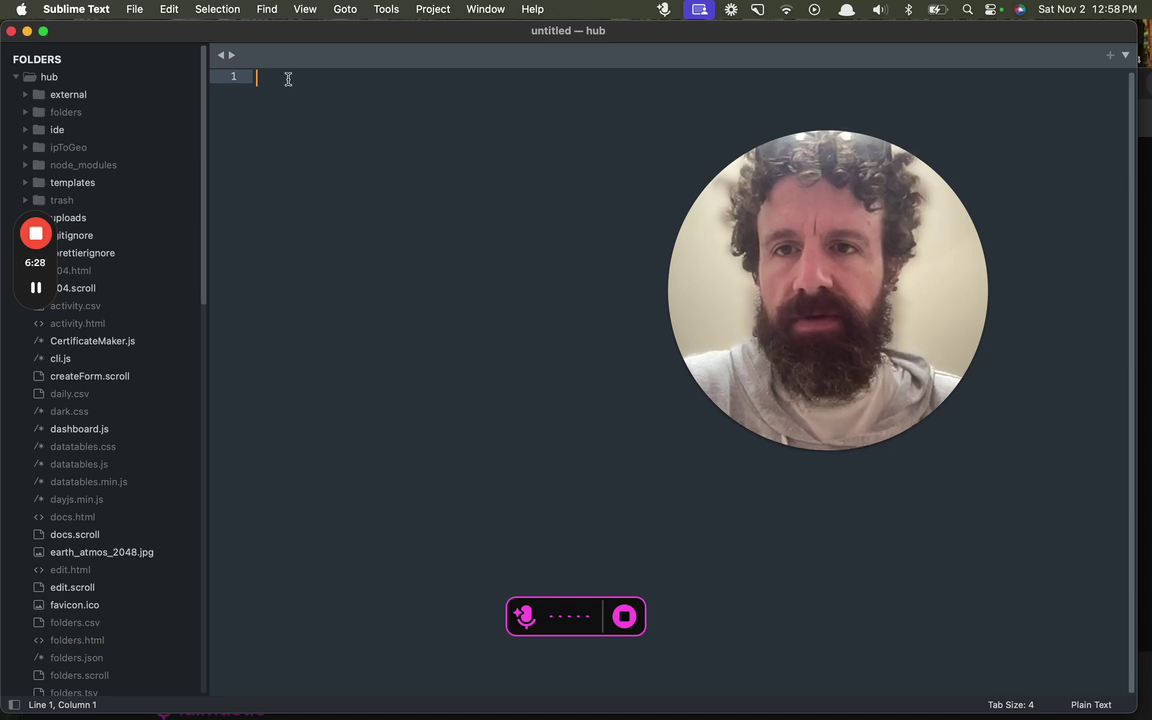
pyautogui.moveTo(314, 36); pyautogui.dragTo(314, 59)
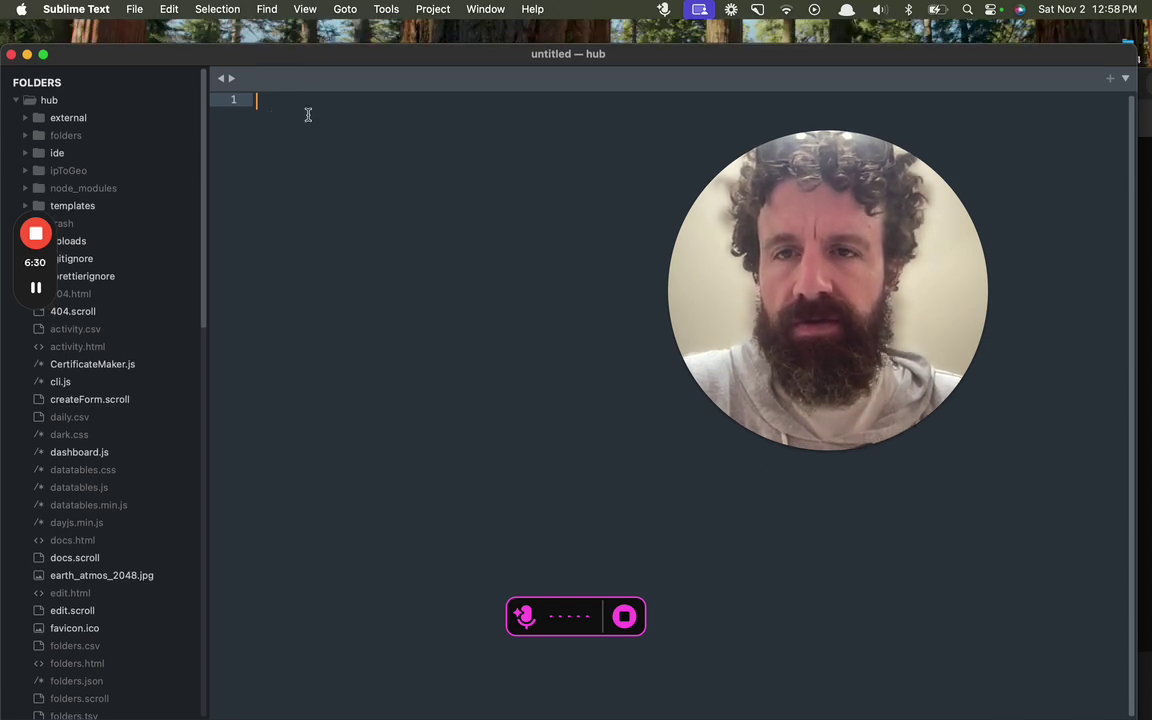
pyautogui.click(622, 617)
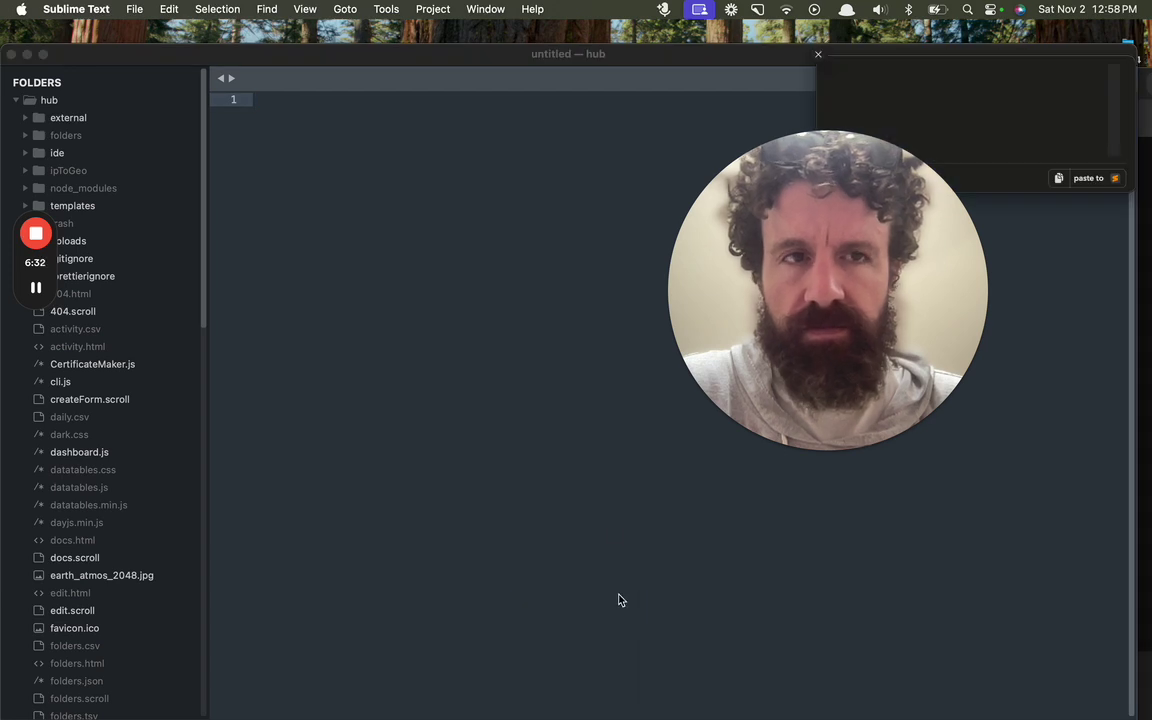
pyautogui.click(814, 54)
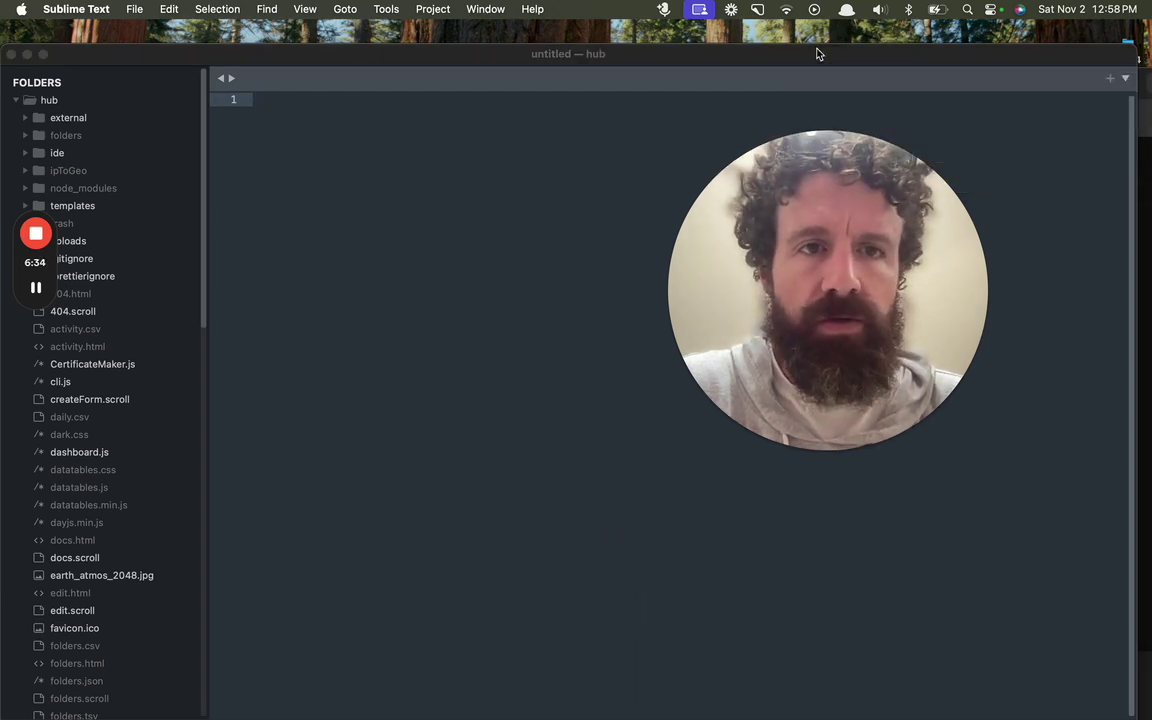
pyautogui.press('super+space')
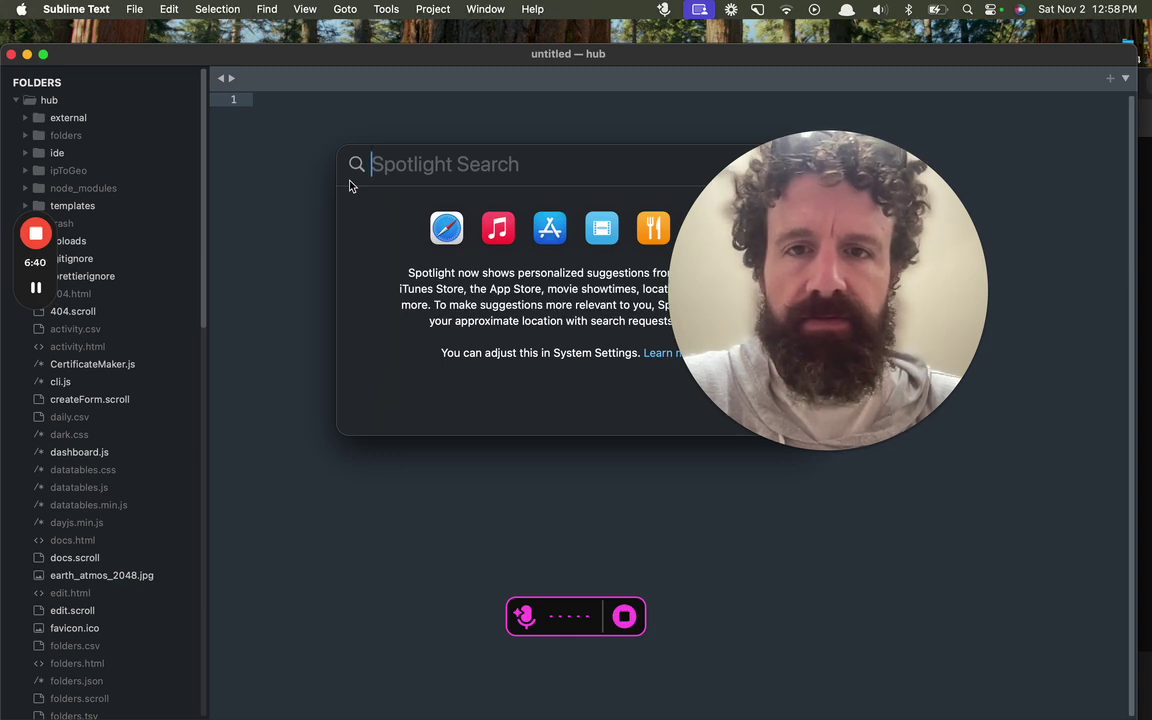
# Step: Dismiss Spotlight, stop recording, try pasting to Sublime Text, and view the raw transcript
pyautogui.click(527, 111)
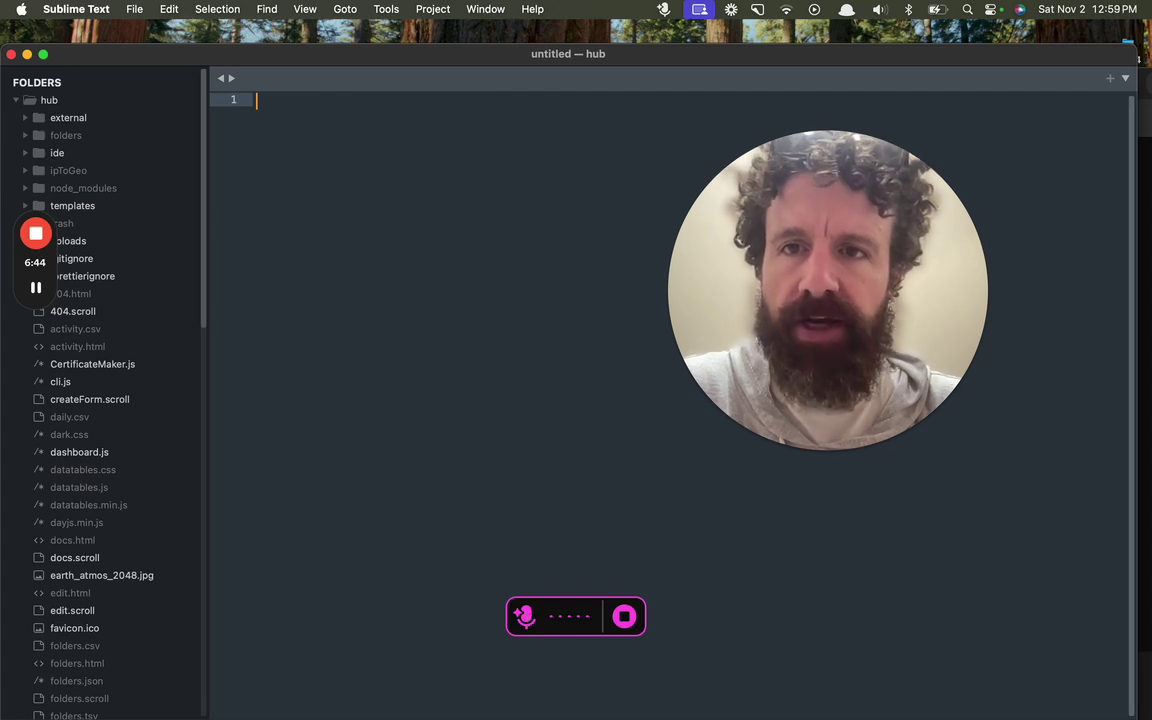
pyautogui.click(542, 618)
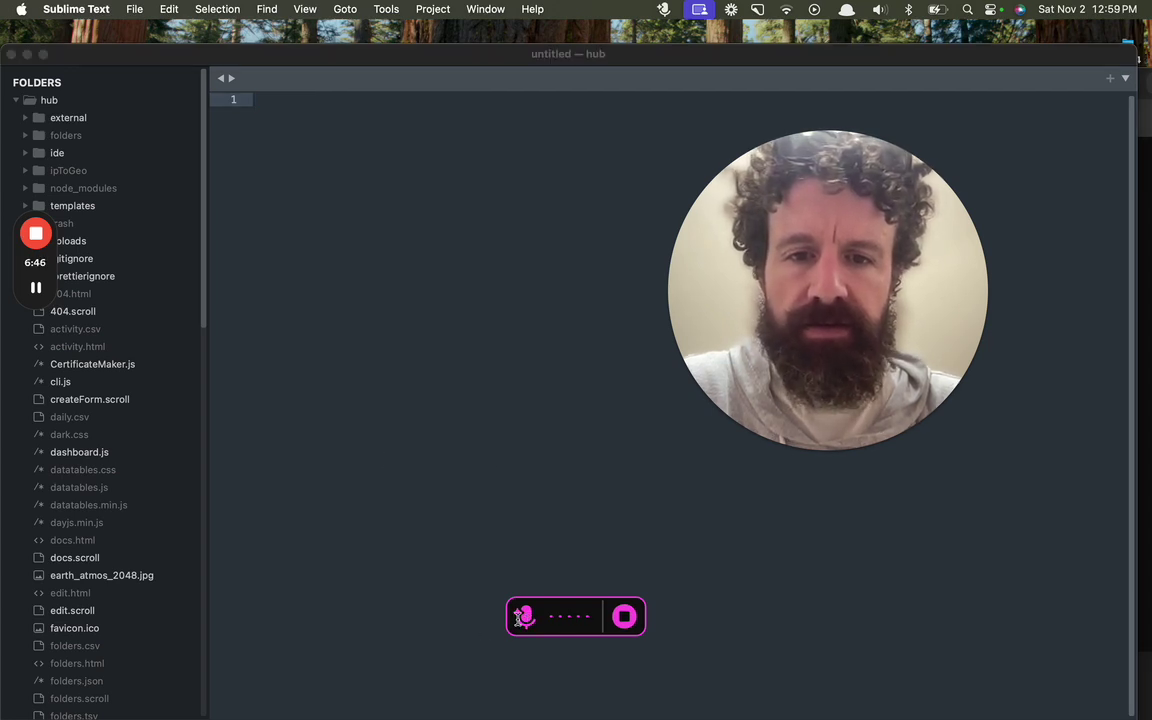
pyautogui.moveTo(848, 283); pyautogui.dragTo(994, 478)
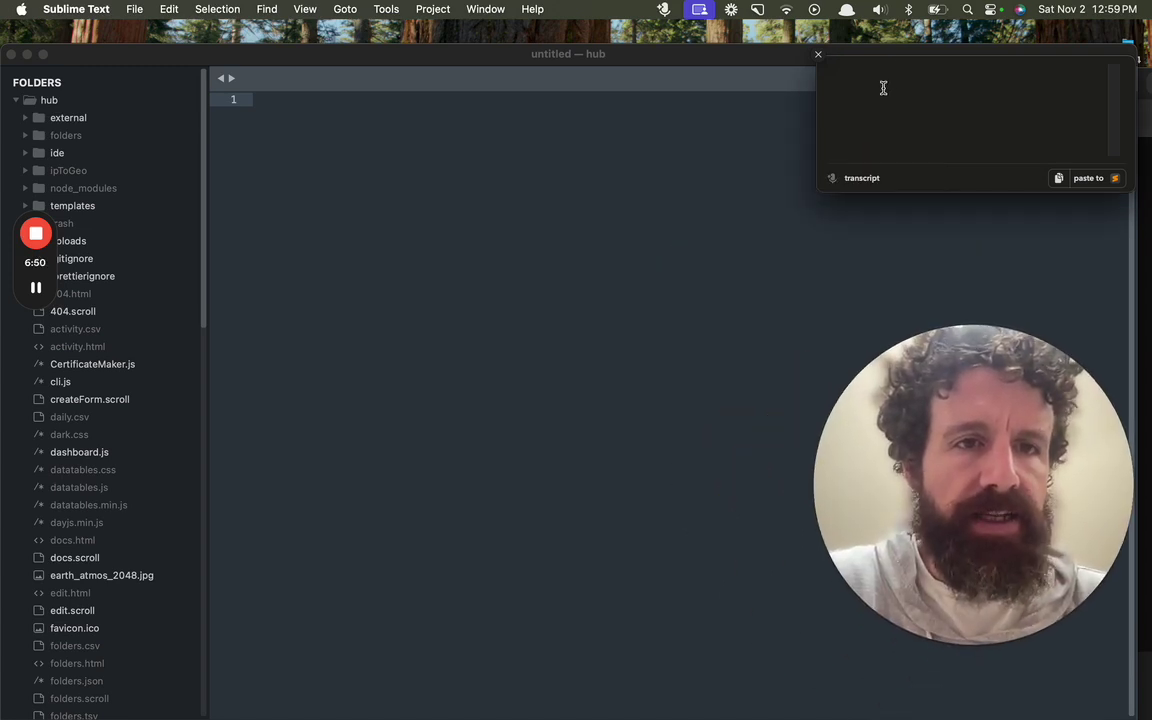
pyautogui.click(1078, 177)
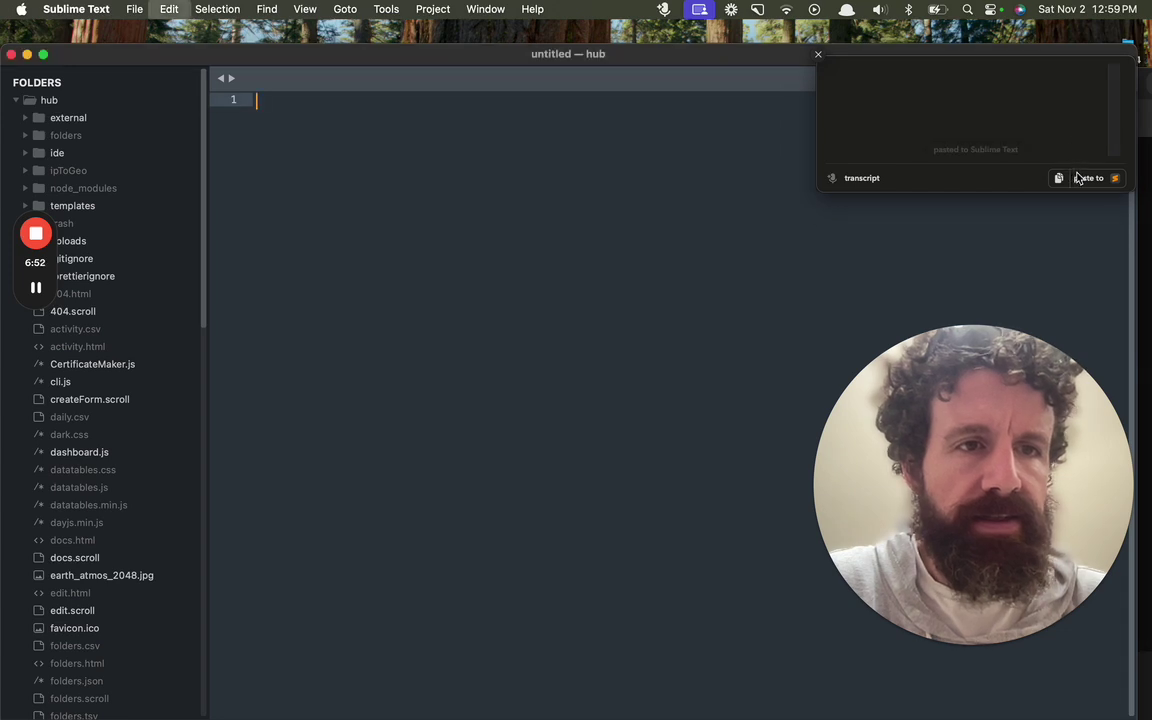
pyautogui.click(1018, 92)
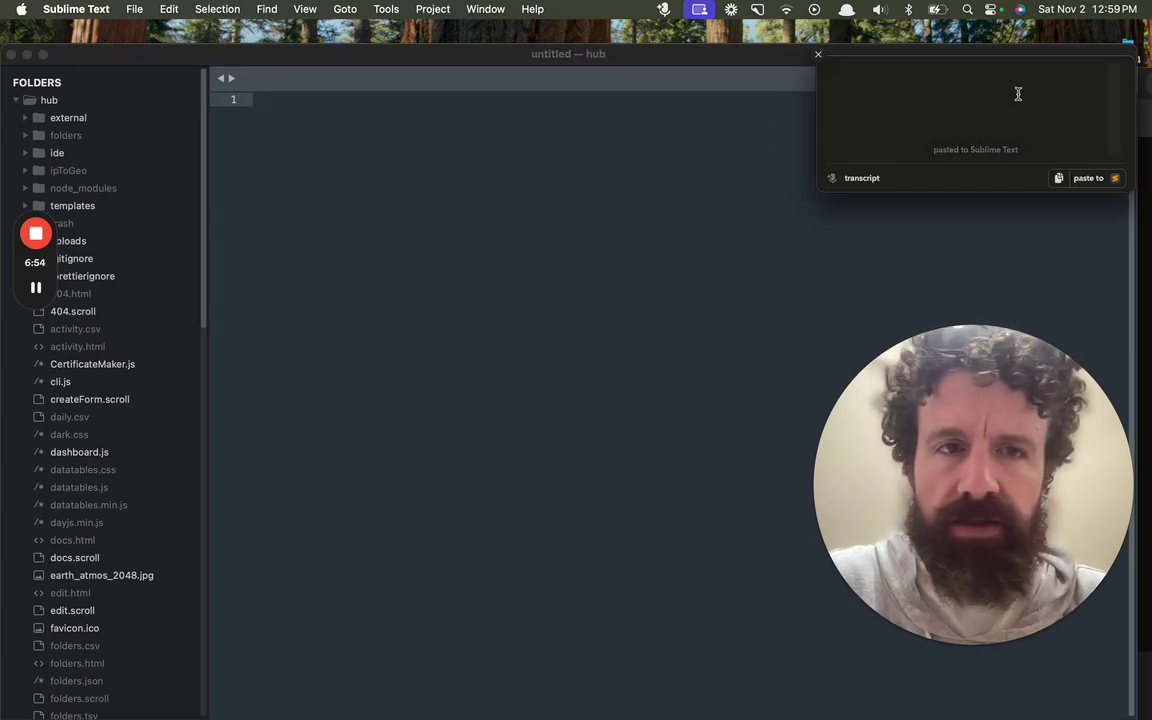
pyautogui.click(884, 180)
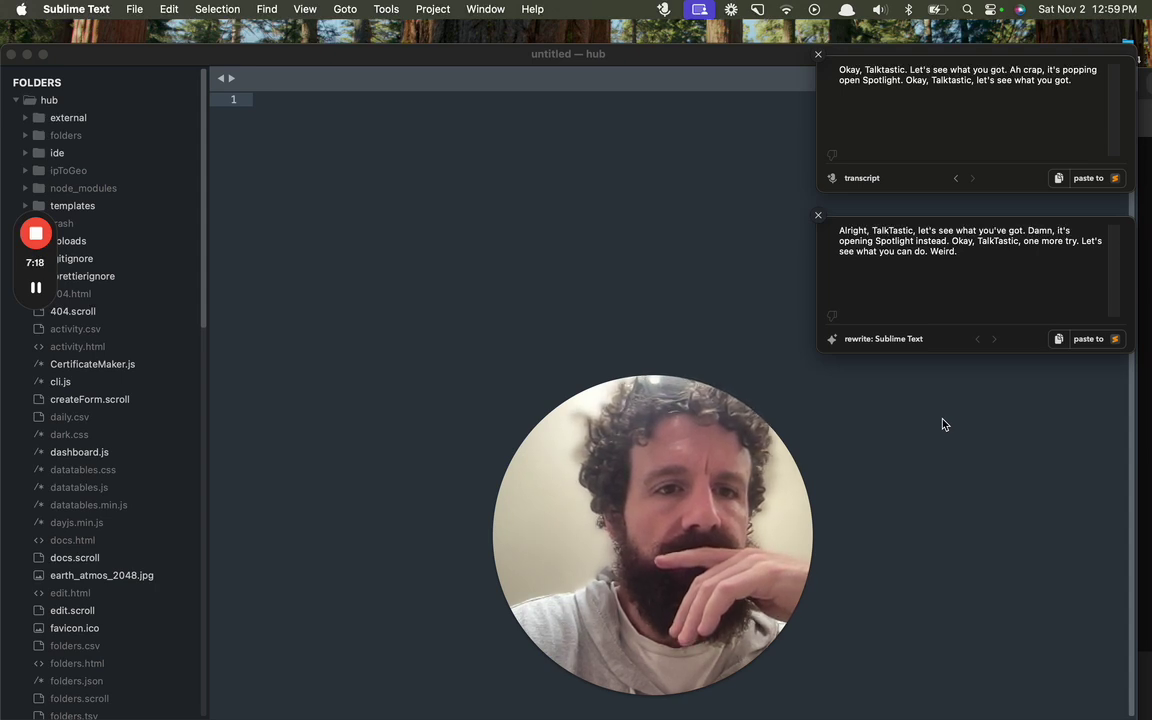
# Step: Refocus the empty Sublime Text file and start a fresh dictation without Spotlight
pyautogui.click(453, 152)
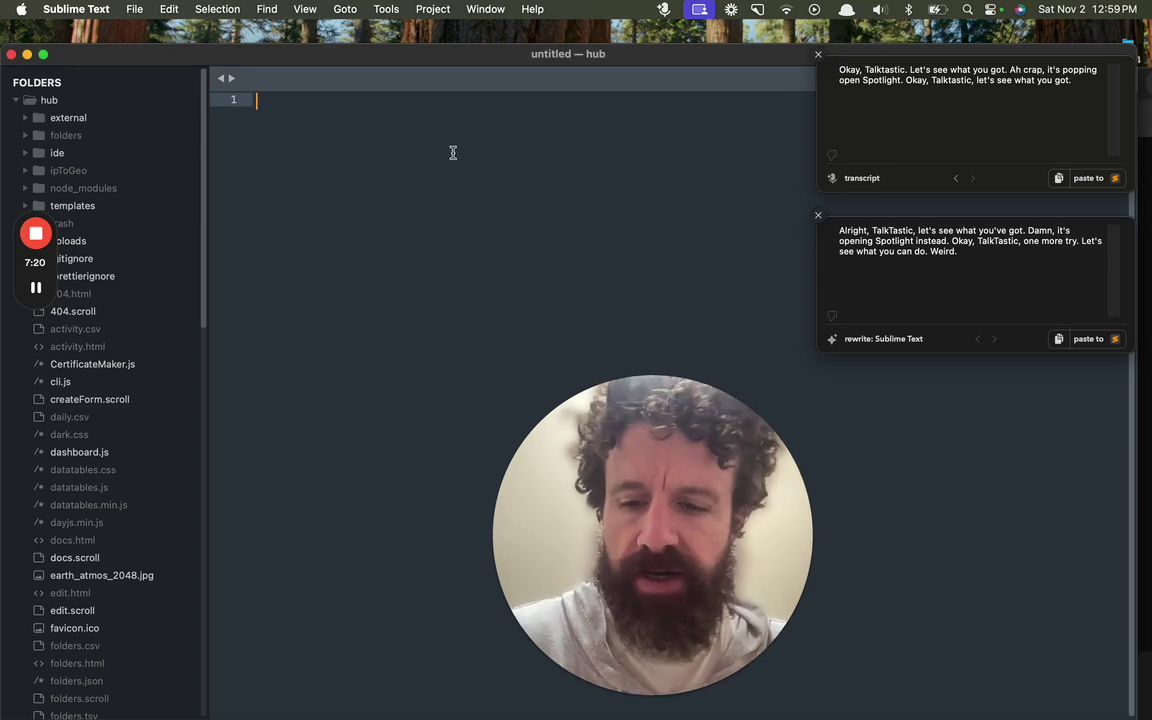
pyautogui.press('super+space')
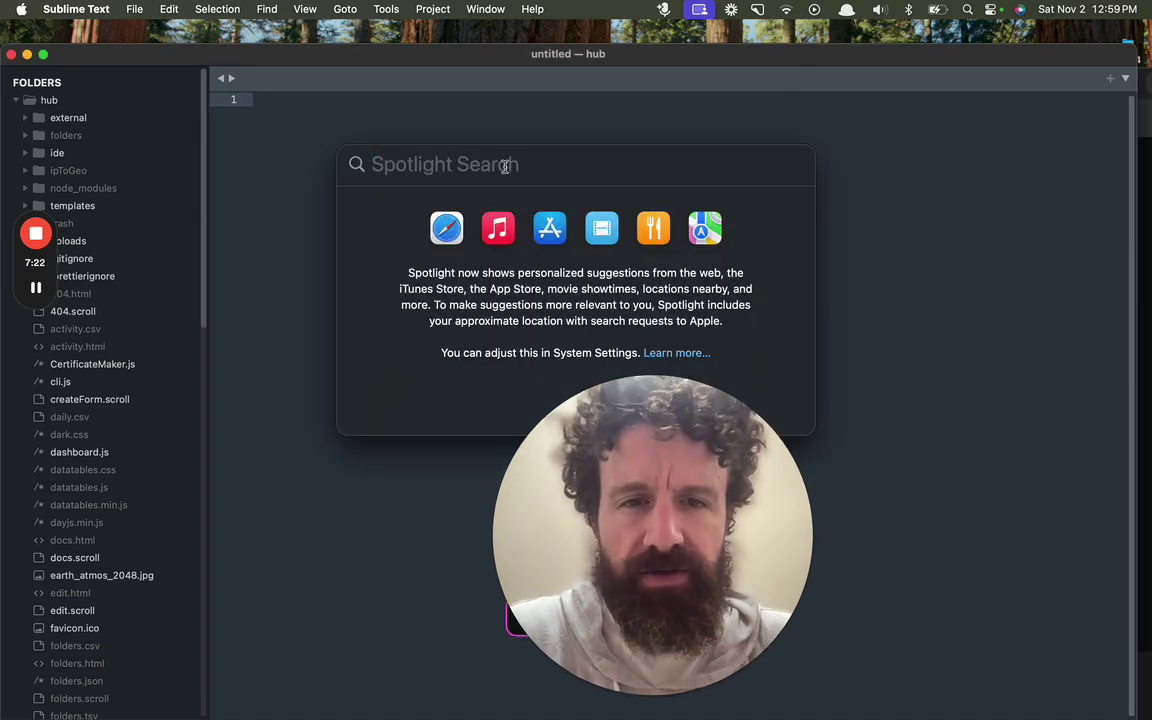
pyautogui.press('Escape')
pyautogui.moveTo(804, 399); pyautogui.dragTo(910, 411)
pyautogui.click(550, 216)
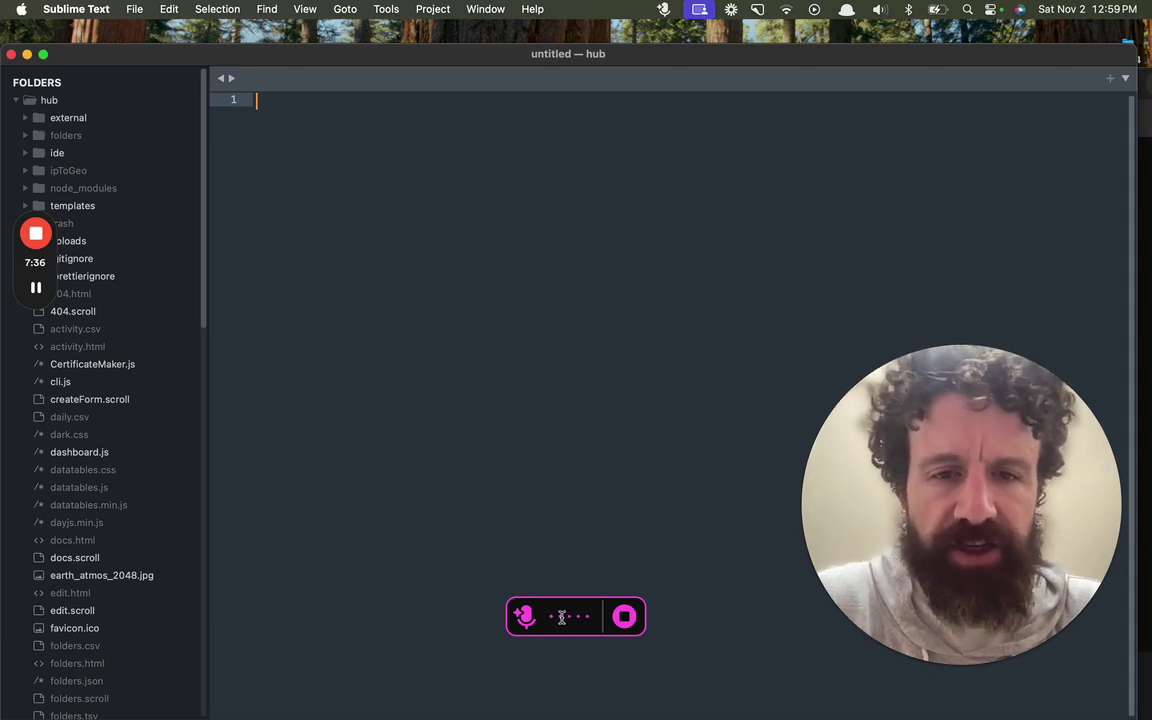
# Step: Stop dictation so 'It appears the keyboard shortcut is causing interference.' lands on line 1
pyautogui.hotkey('alt', 'space')
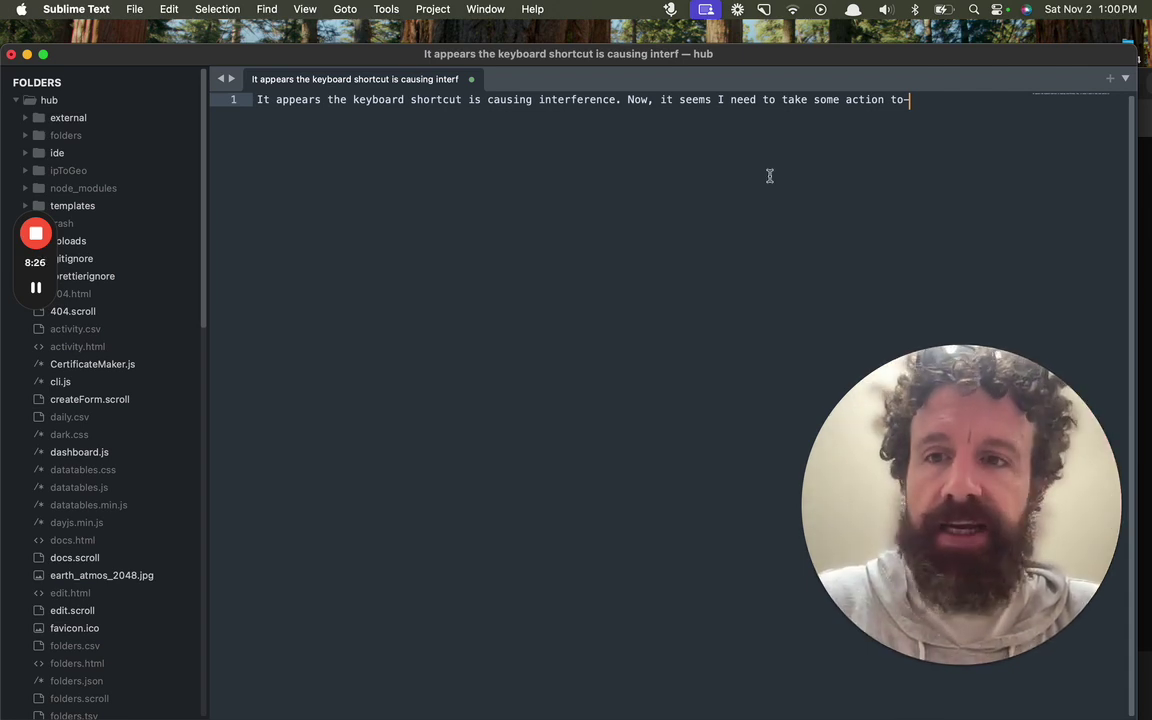
pyautogui.moveTo(37, 237)
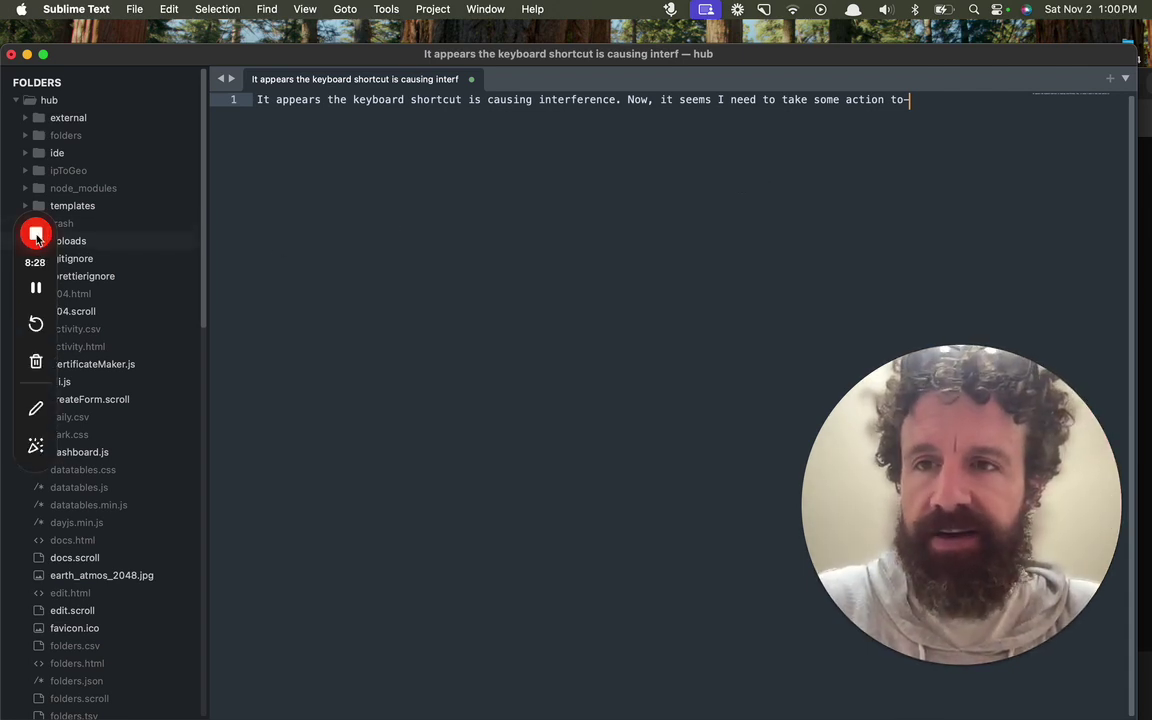